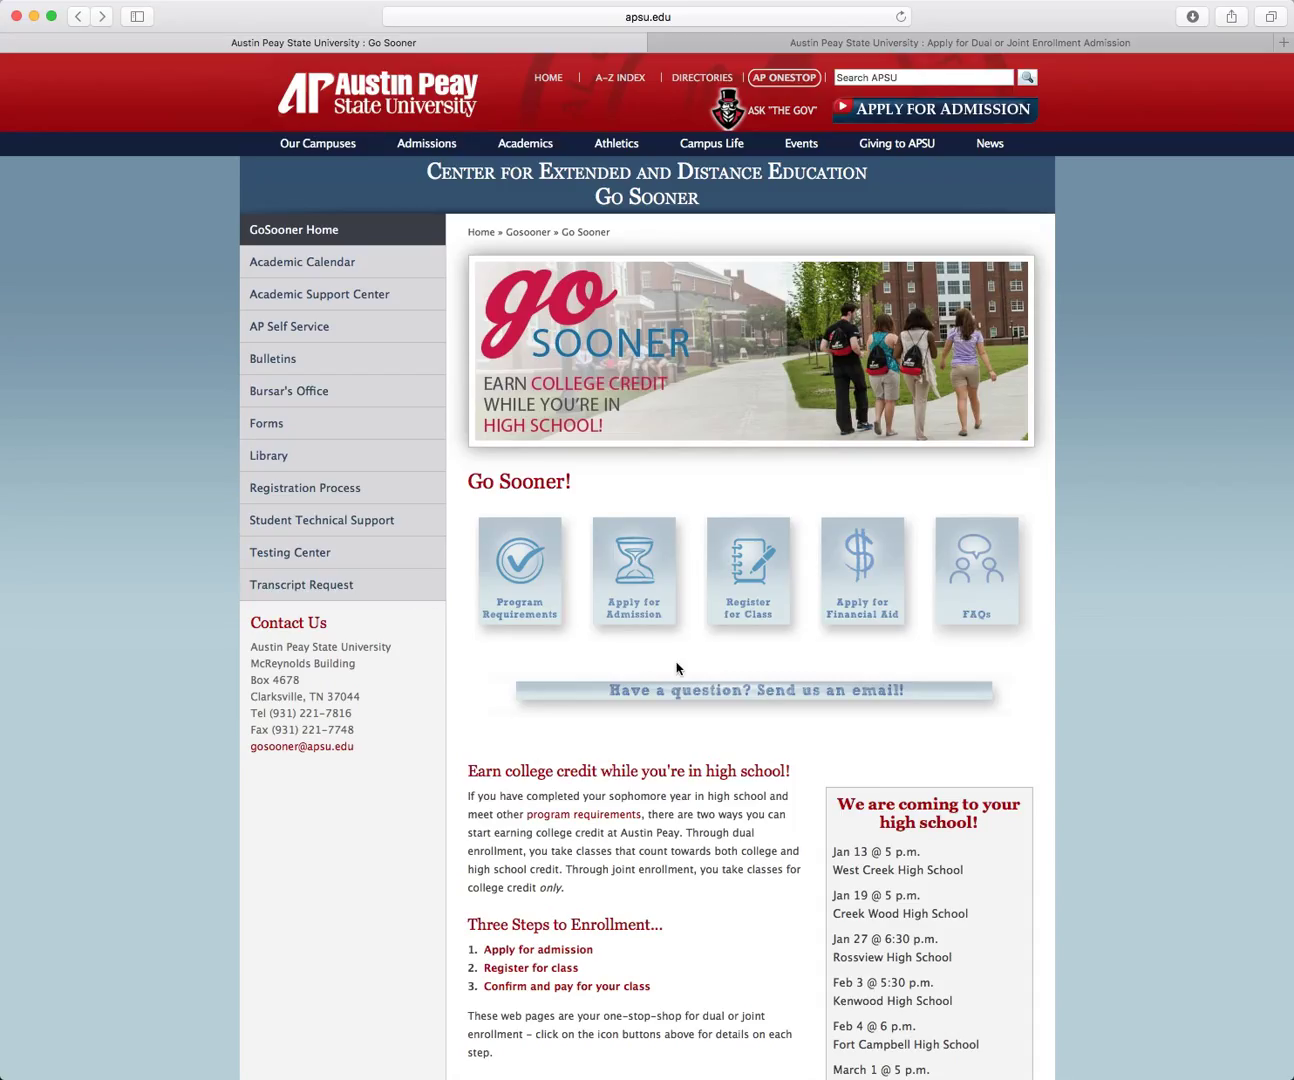
# Step: Open the dual enrollment admission instructions and review the checklist box
pyautogui.click(641, 587)
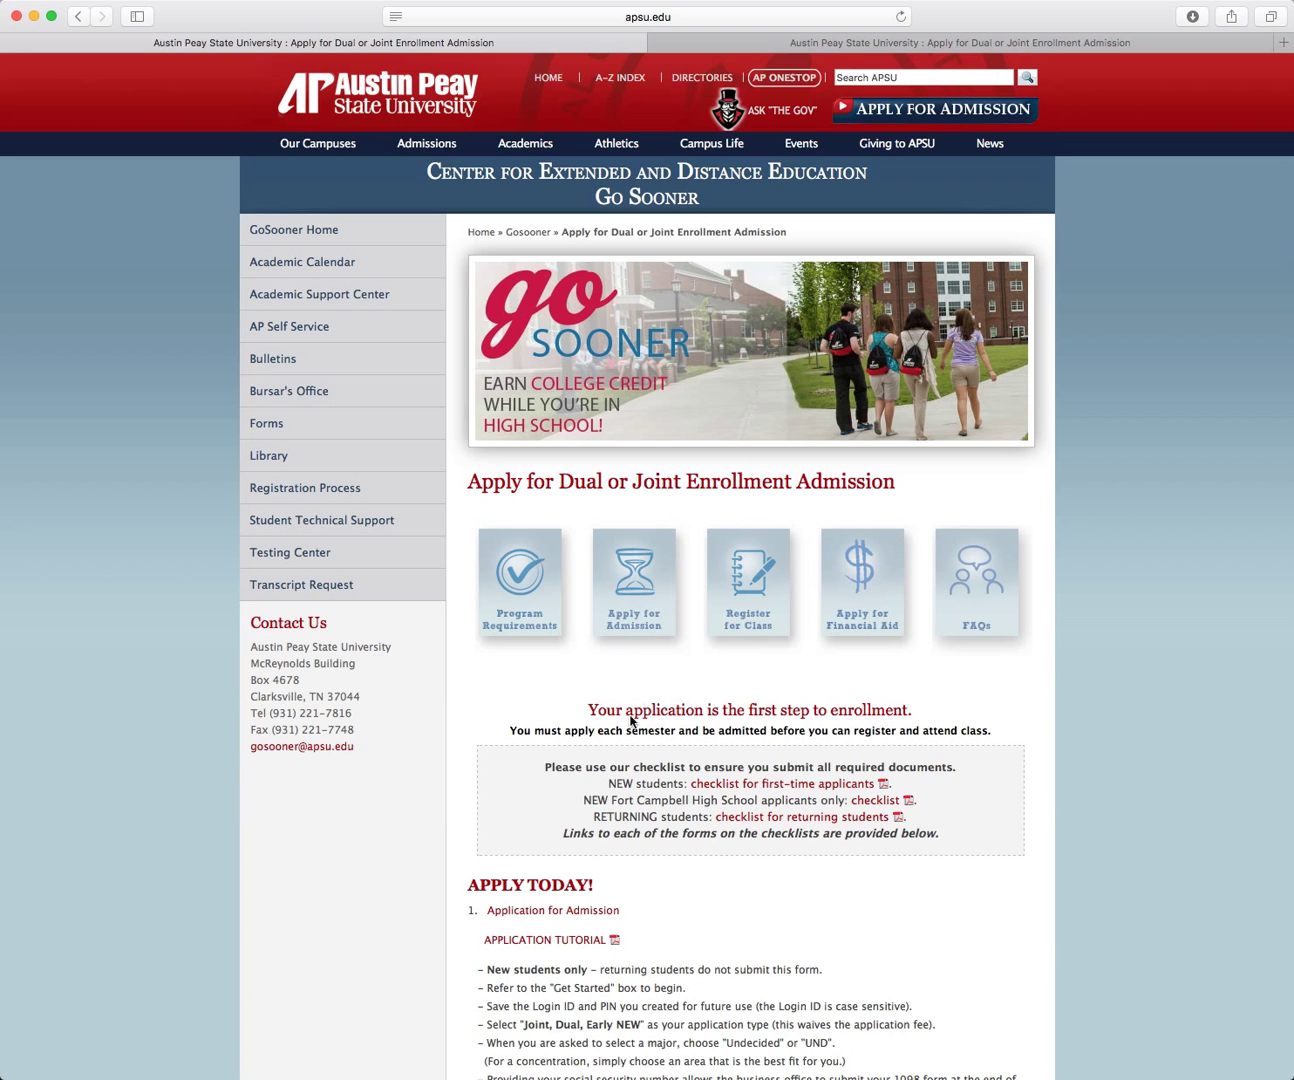
pyautogui.moveTo(541, 777); pyautogui.dragTo(987, 839)
pyautogui.scroll(-1, 985, 844)
pyautogui.click(986, 844)
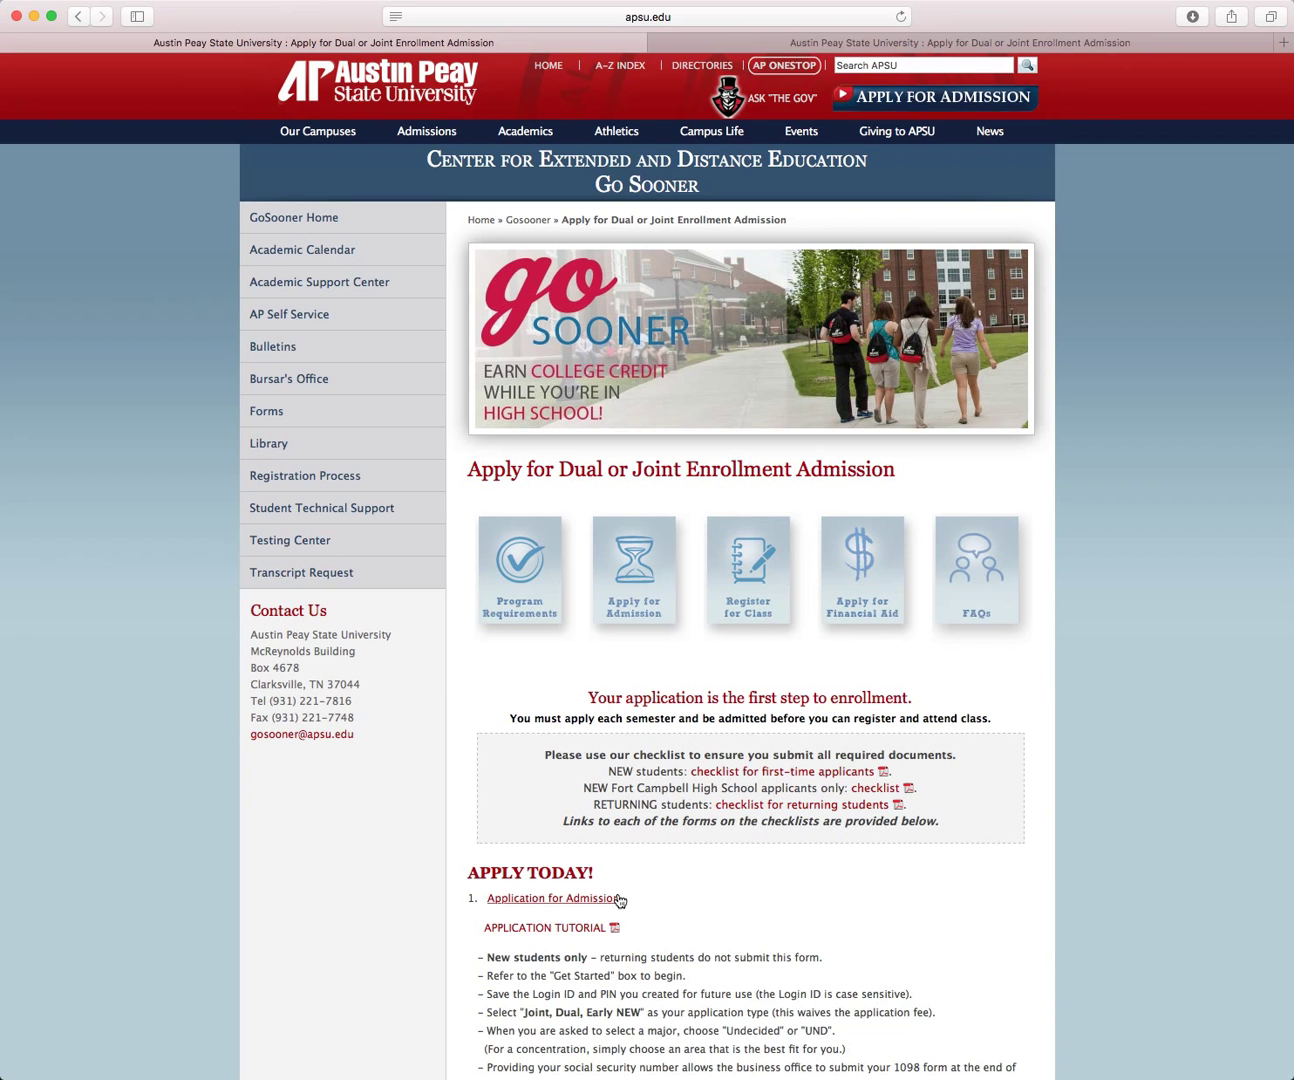
# Step: Open Application for Admission and choose the Dual Enrollment Applicant application
pyautogui.click(618, 898)
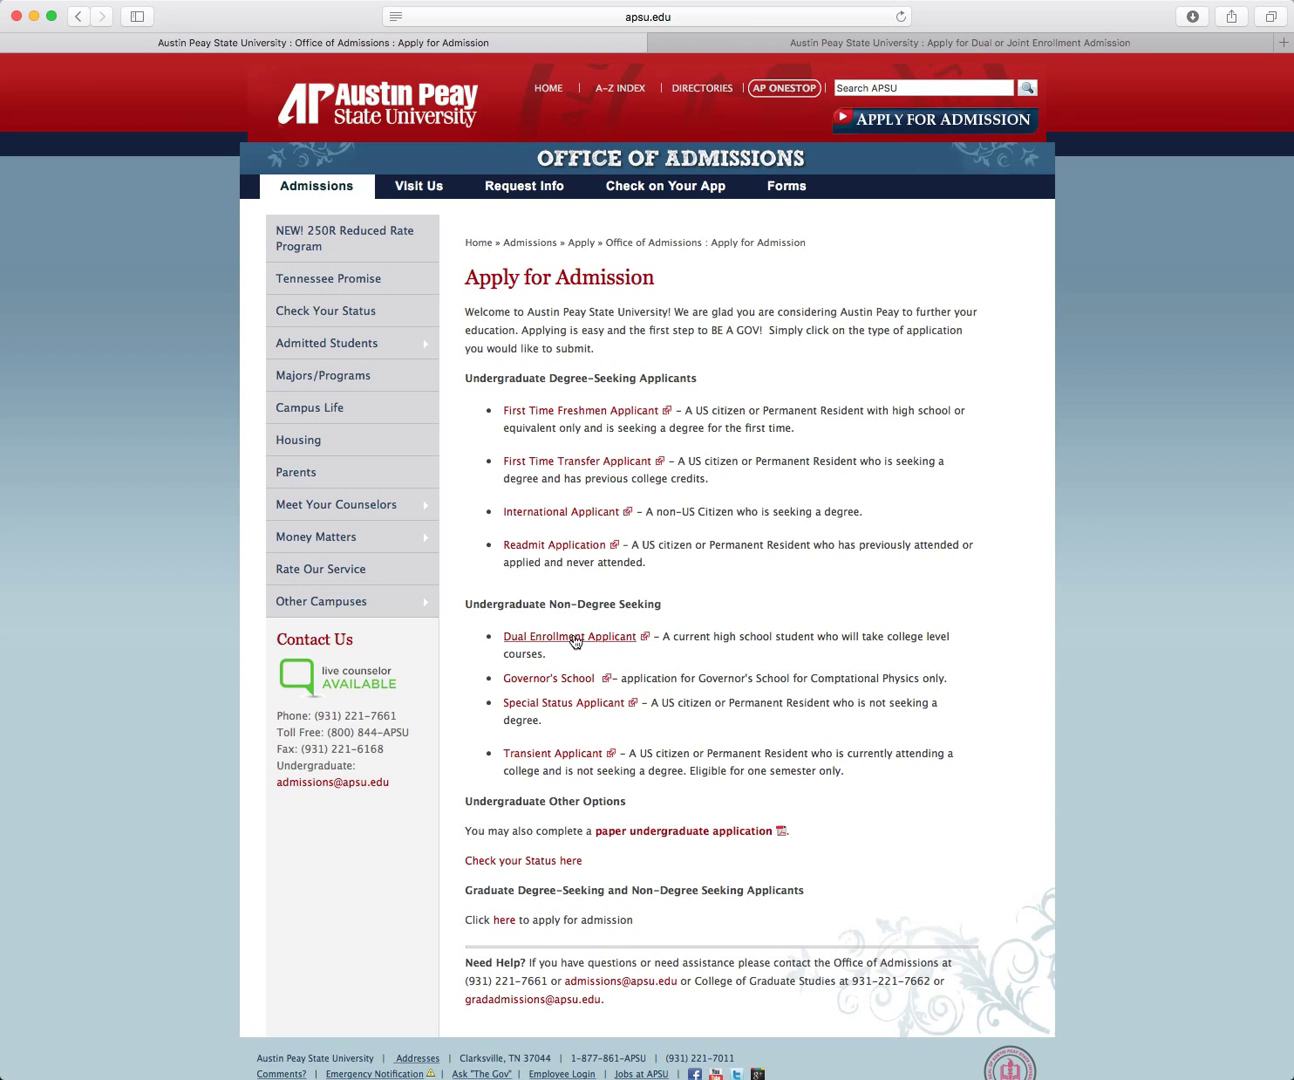
pyautogui.click(575, 641)
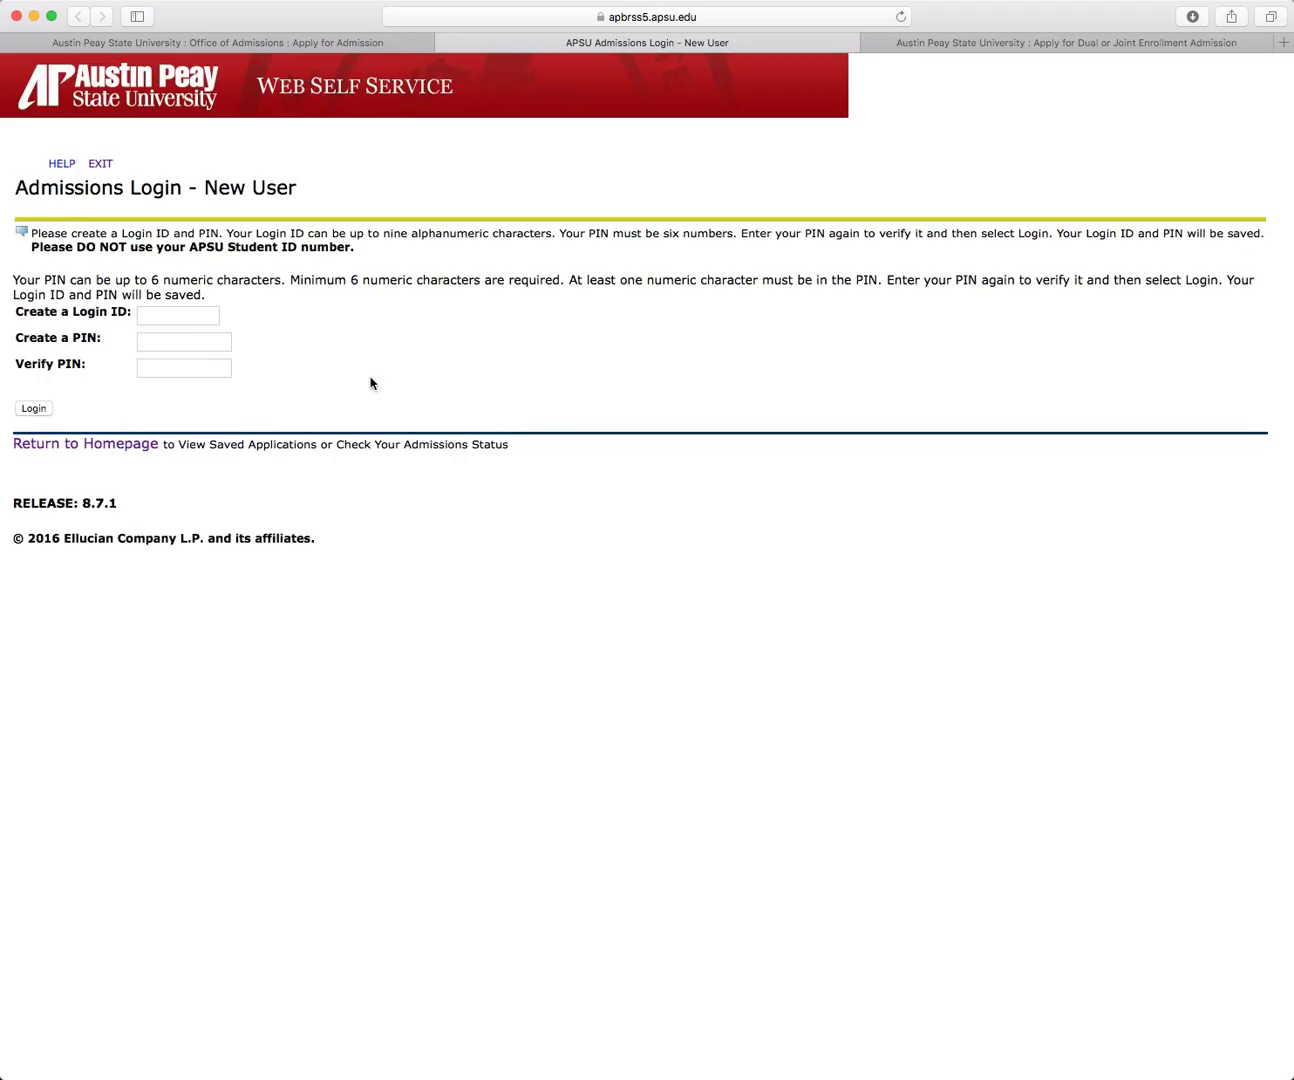
# Step: Create a new login ID and six-digit PIN, verify the PIN, and log in
pyautogui.click(200, 317)
pyautogui.write('Test44')
pyautogui.click(181, 342)
pyautogui.write('123456')
pyautogui.click(153, 367)
pyautogui.write('123456')
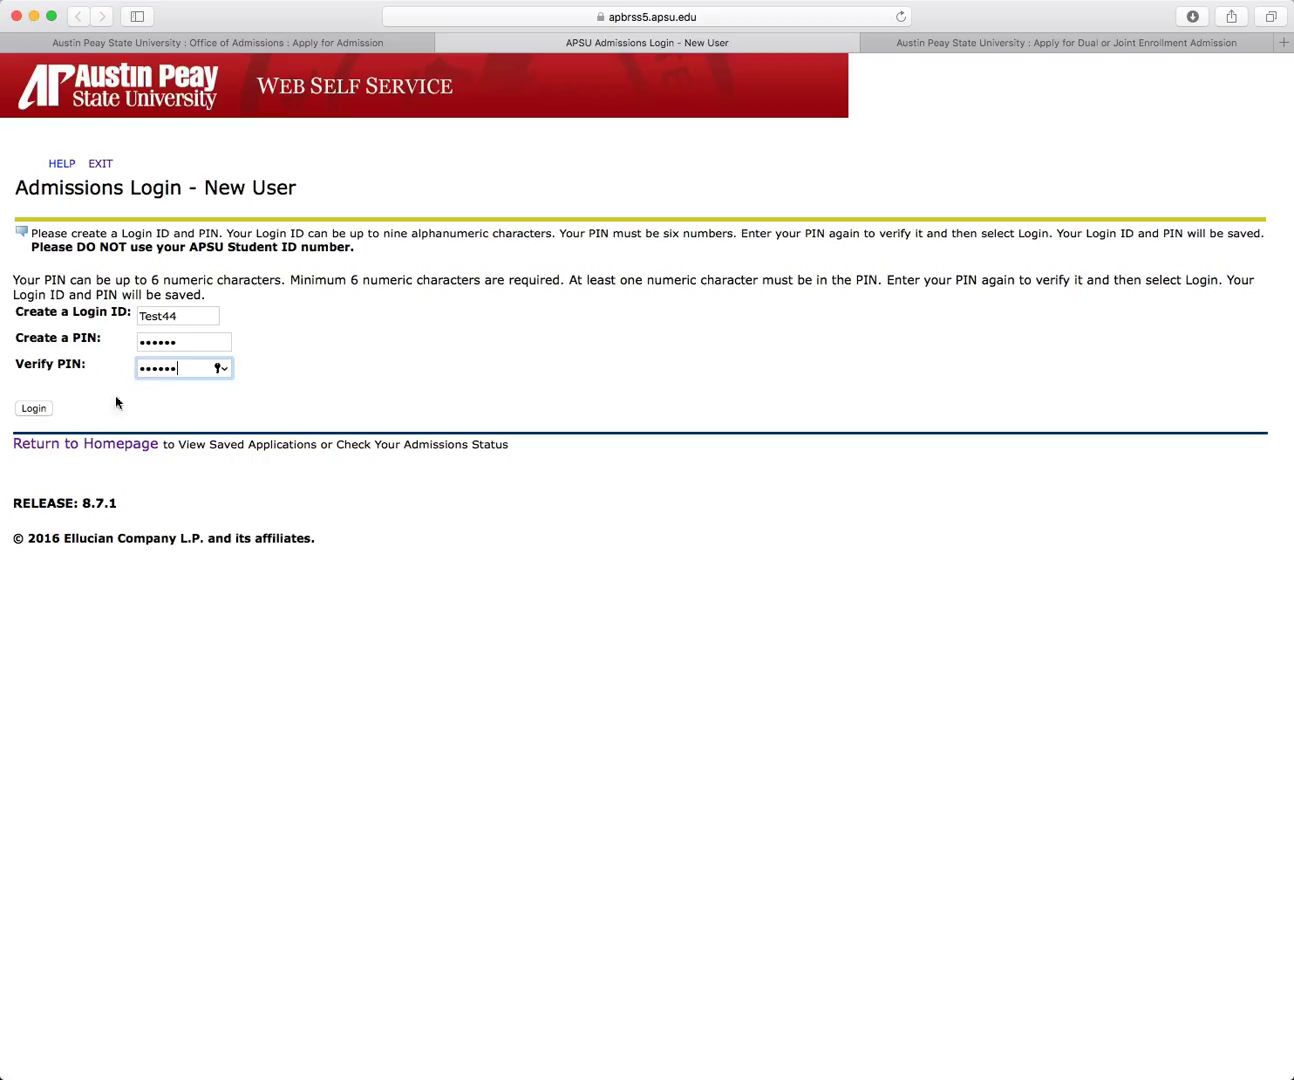
pyautogui.click(43, 411)
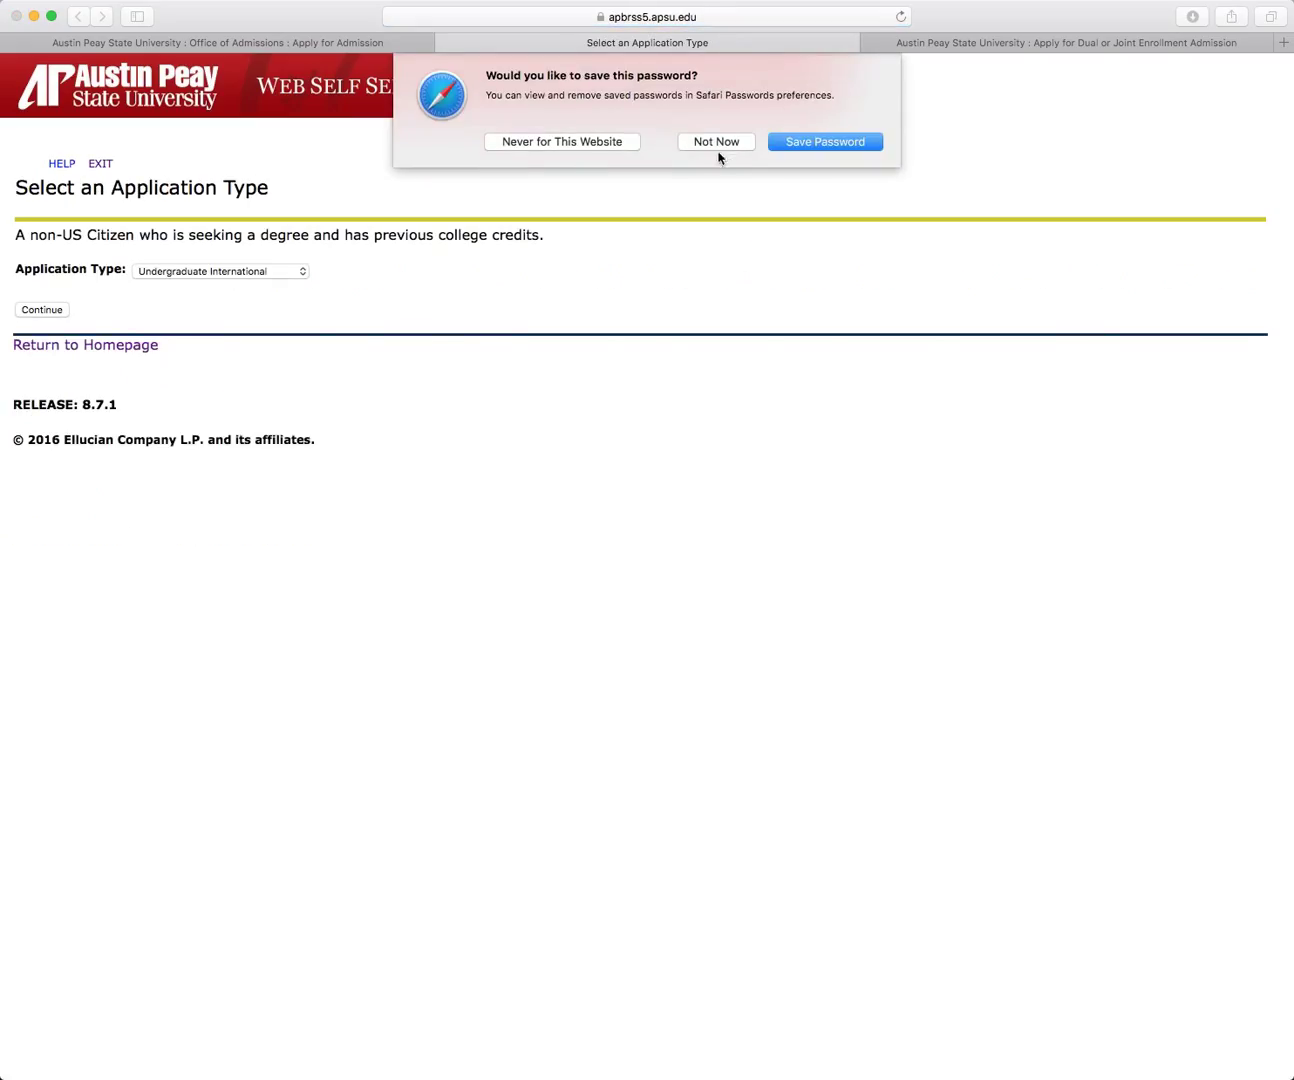
# Step: Decline saving the password, then select the Joint, Dual, Early New application type
pyautogui.click(716, 141)
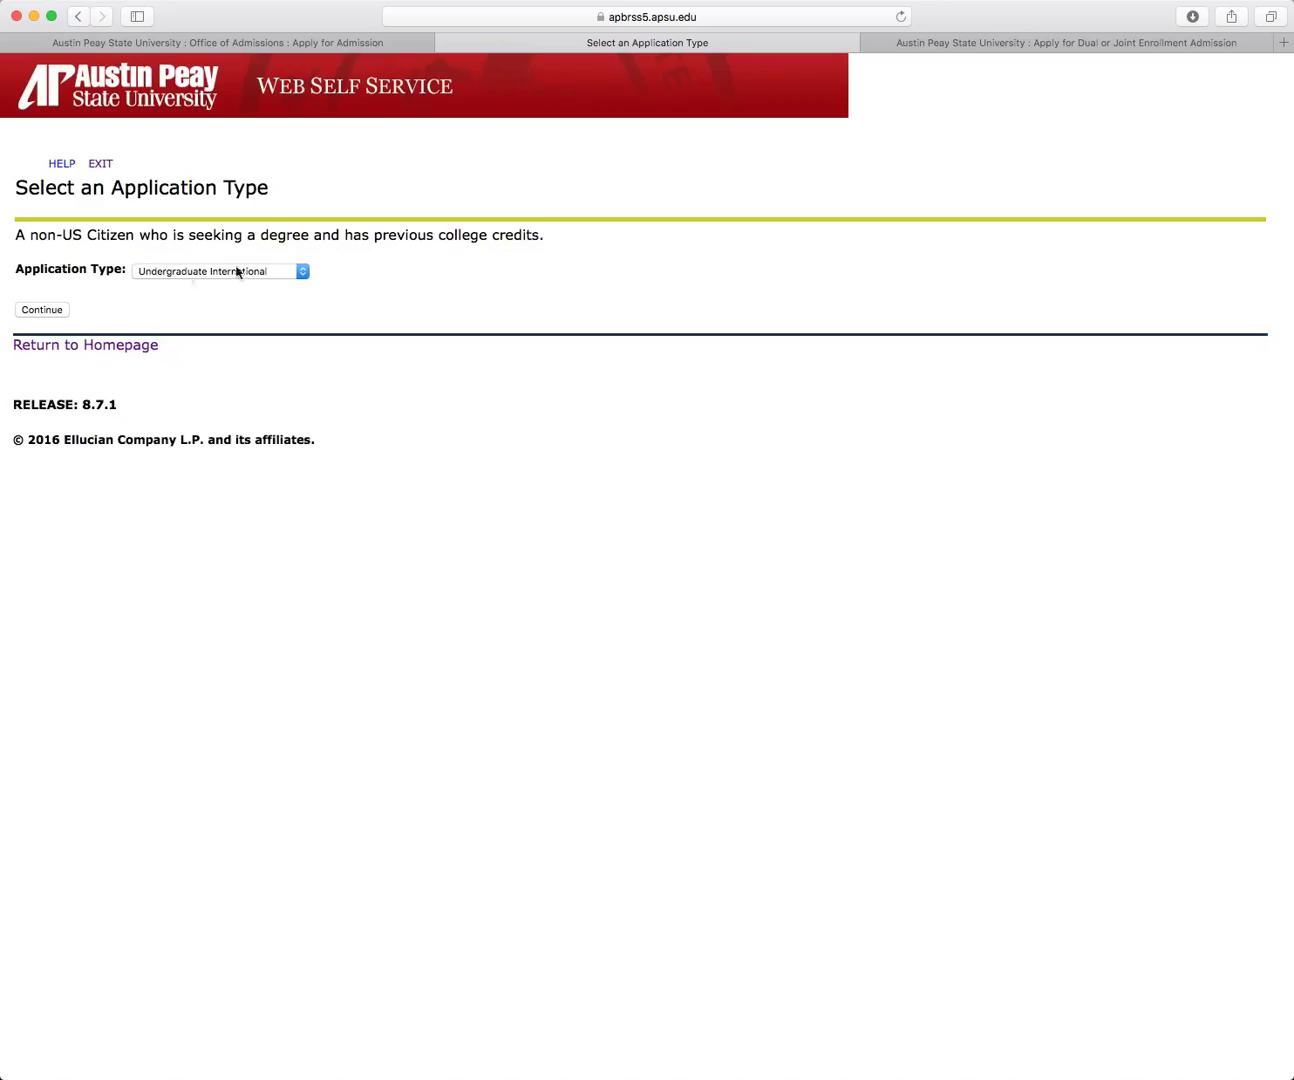
pyautogui.click(302, 272)
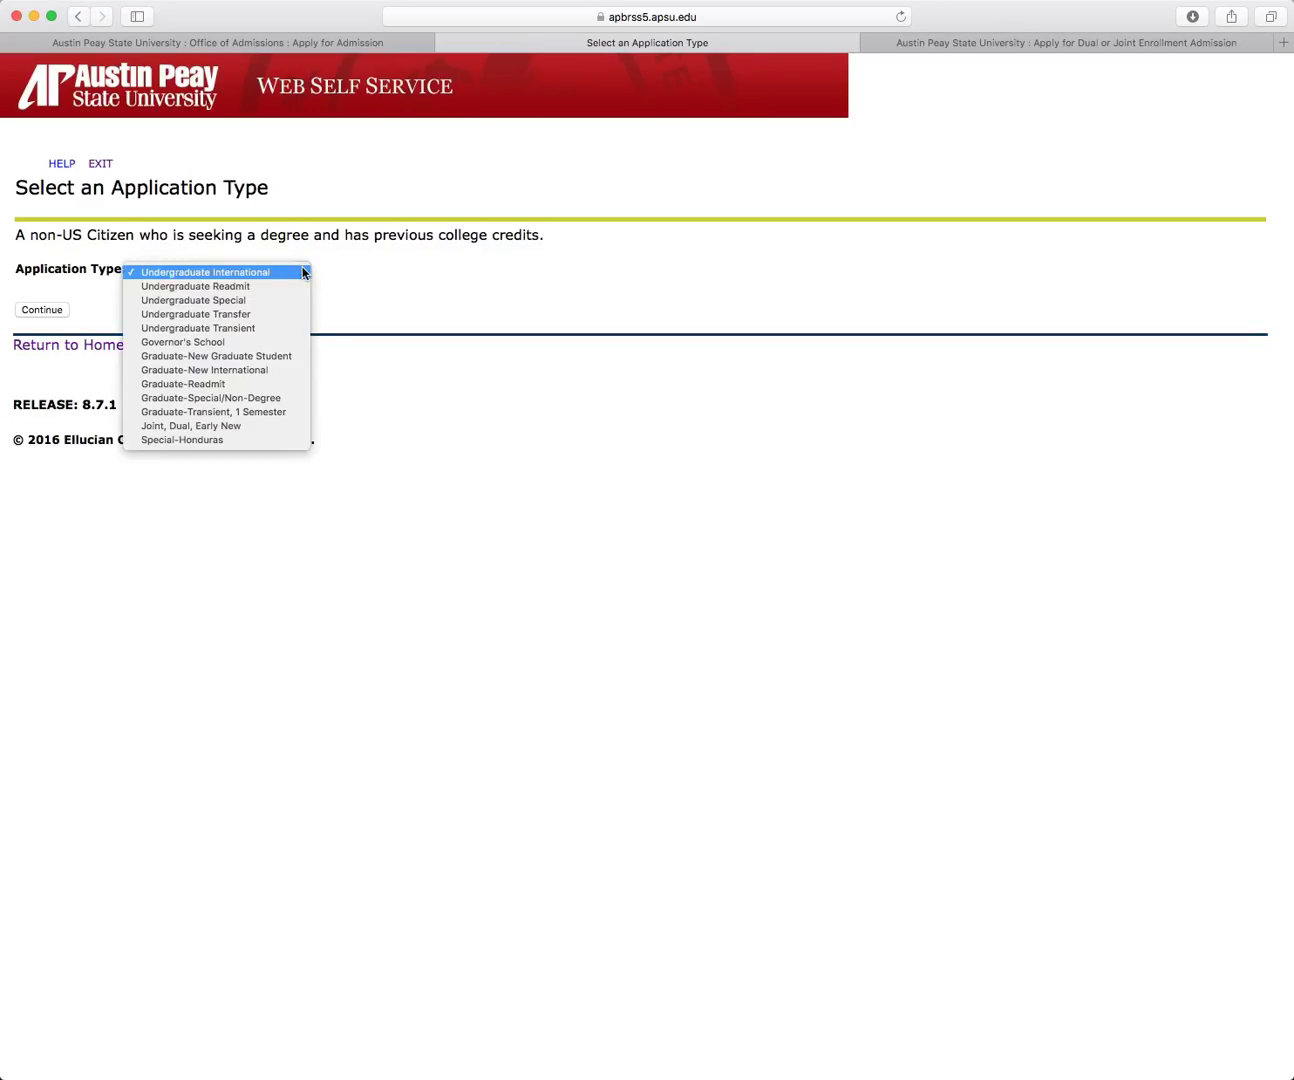
pyautogui.click(254, 426)
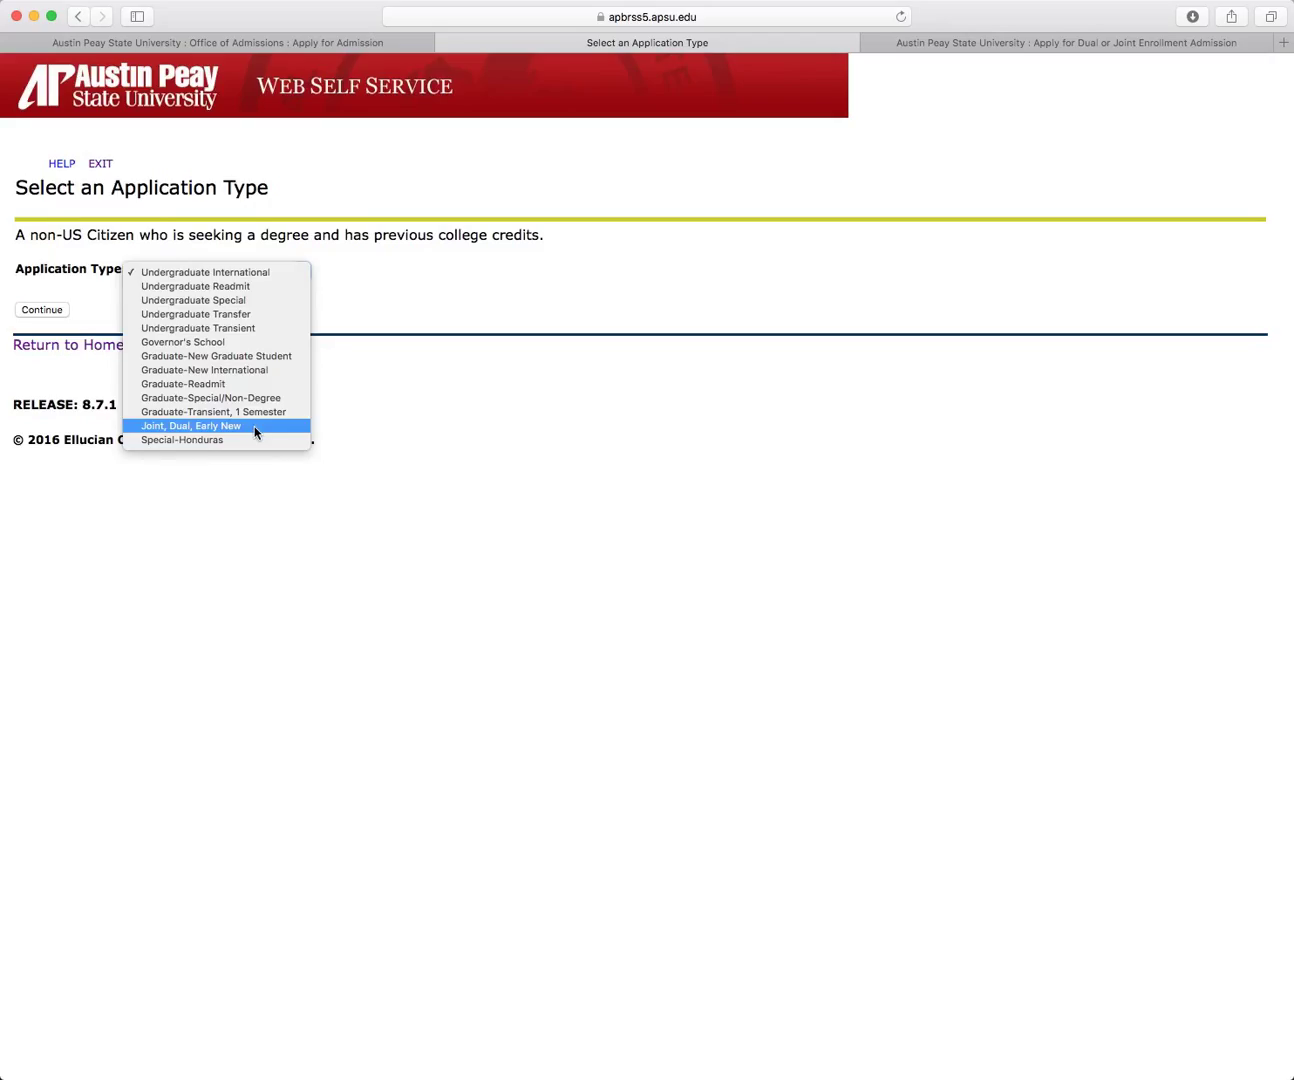
pyautogui.click(43, 310)
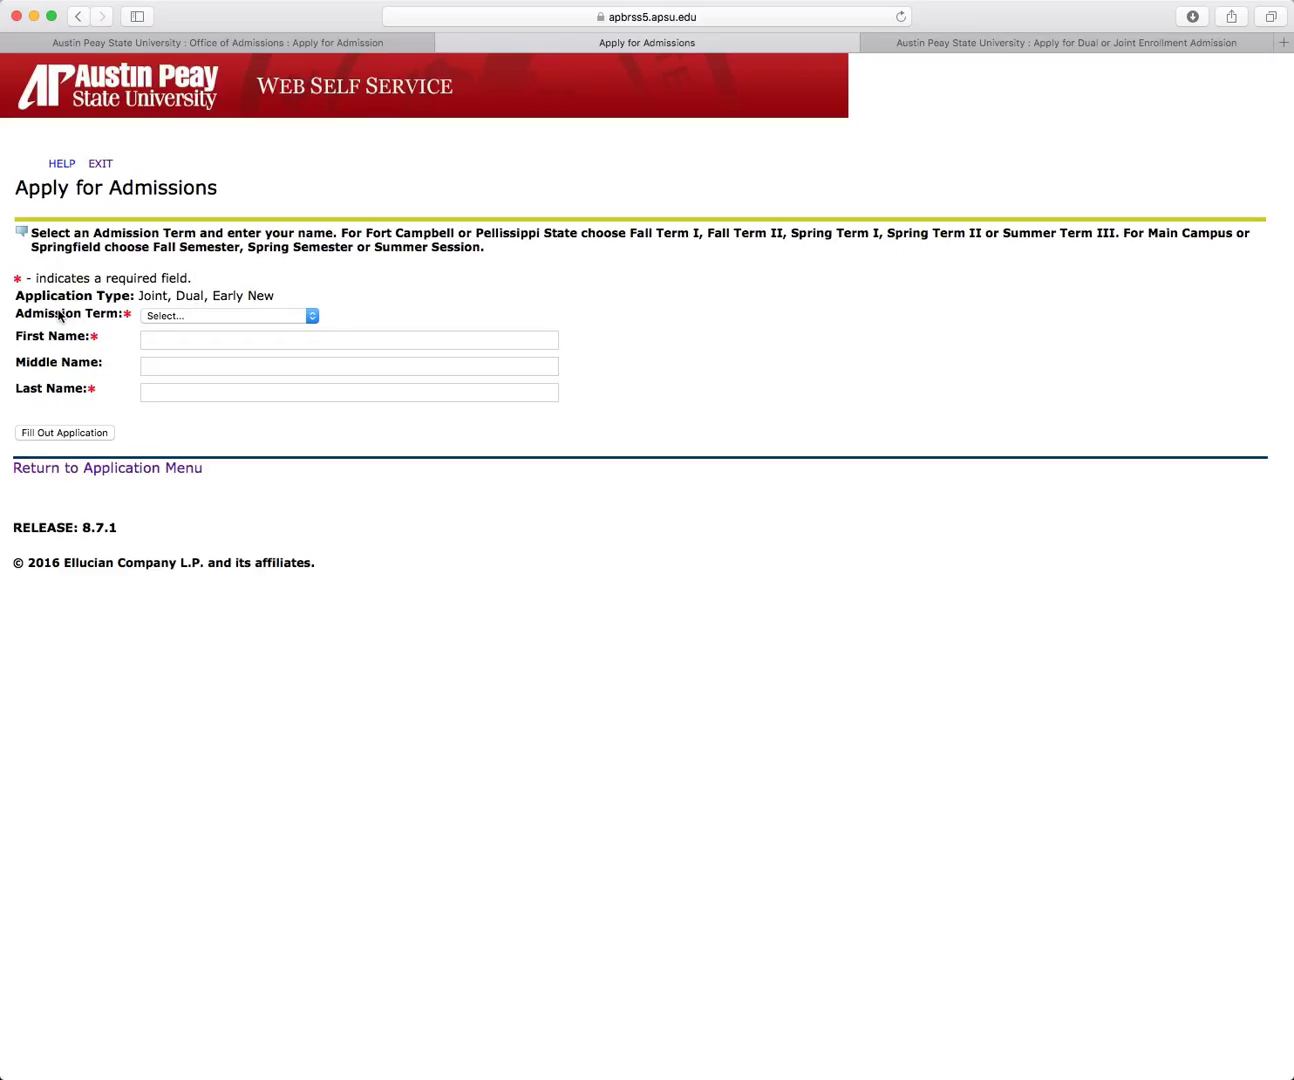
# Step: Choose Fall Semester 2016 as admission term and enter the applicant's first and last name
pyautogui.click(315, 316)
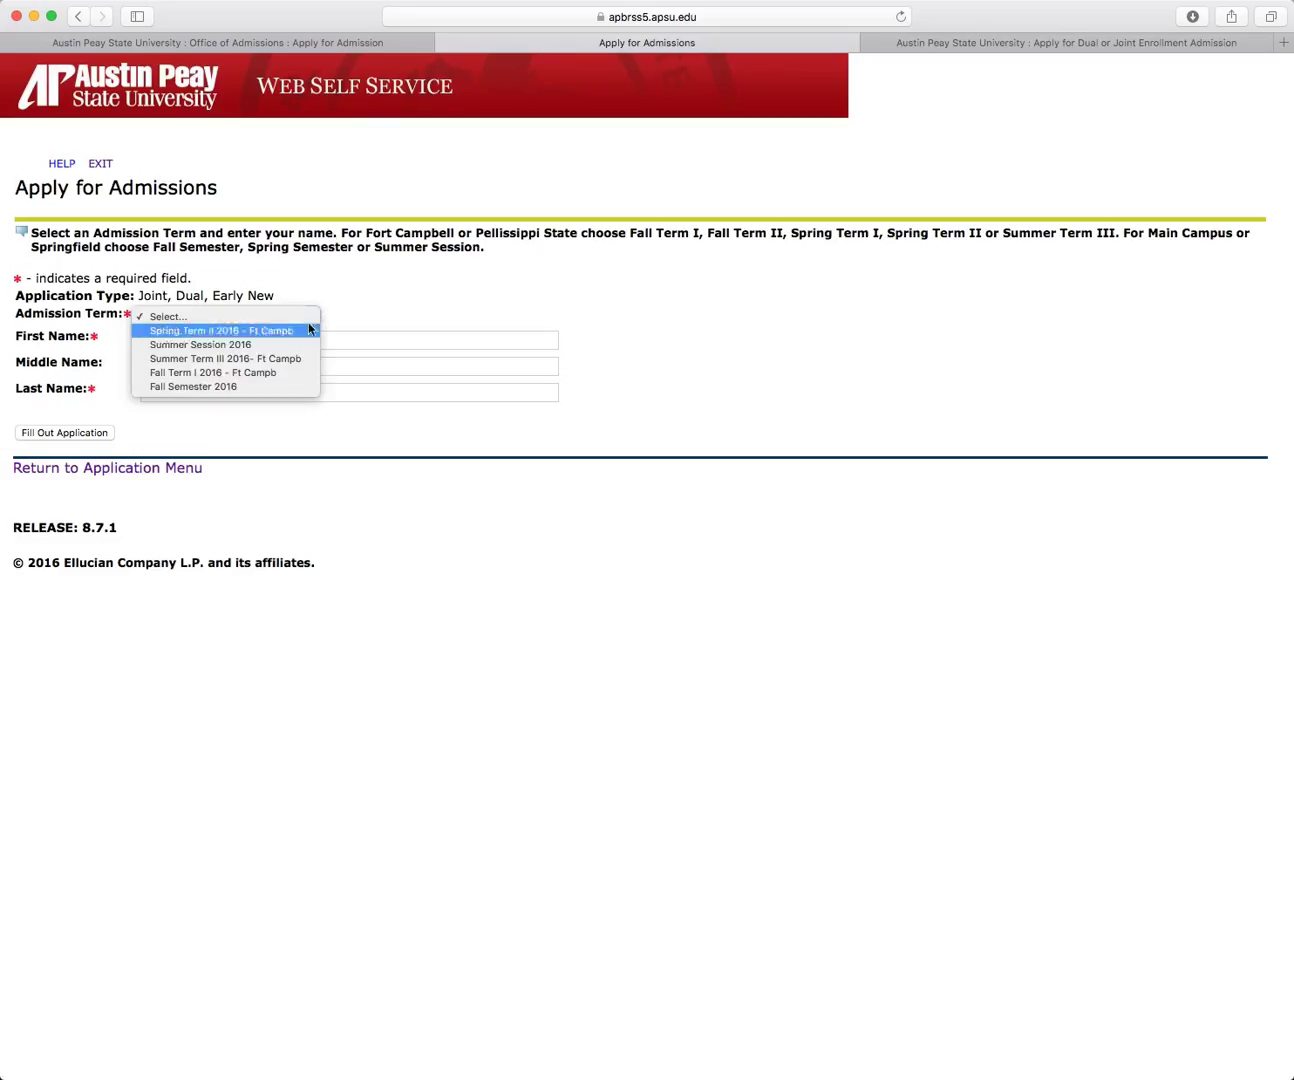
pyautogui.click(268, 386)
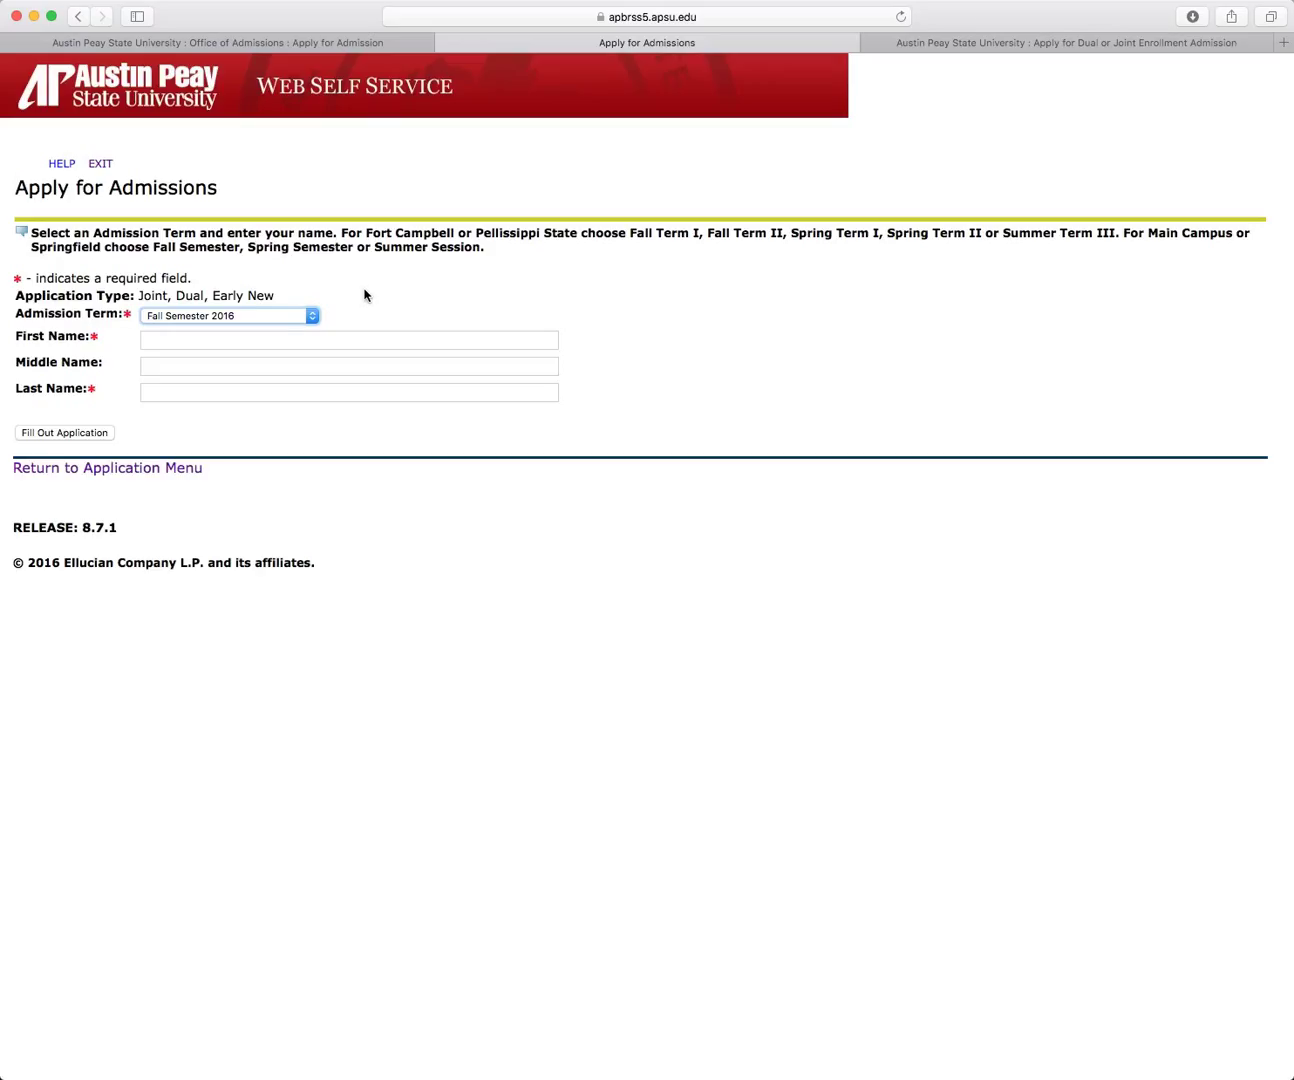
pyautogui.click(265, 341)
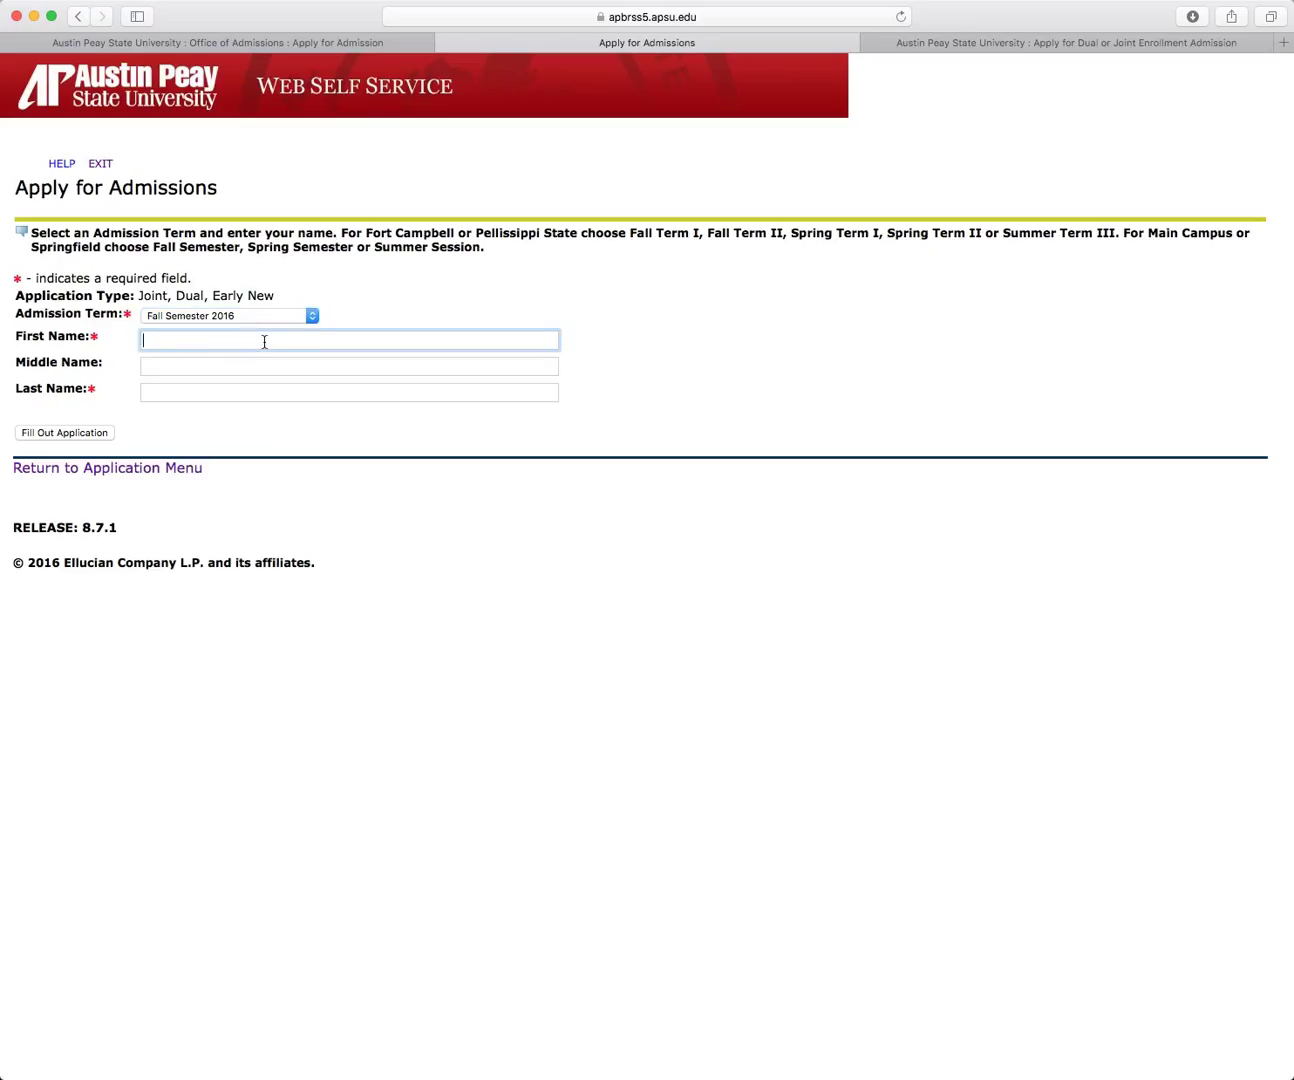
pyautogui.write('Test')
pyautogui.click(173, 396)
pyautogui.write('Practice')
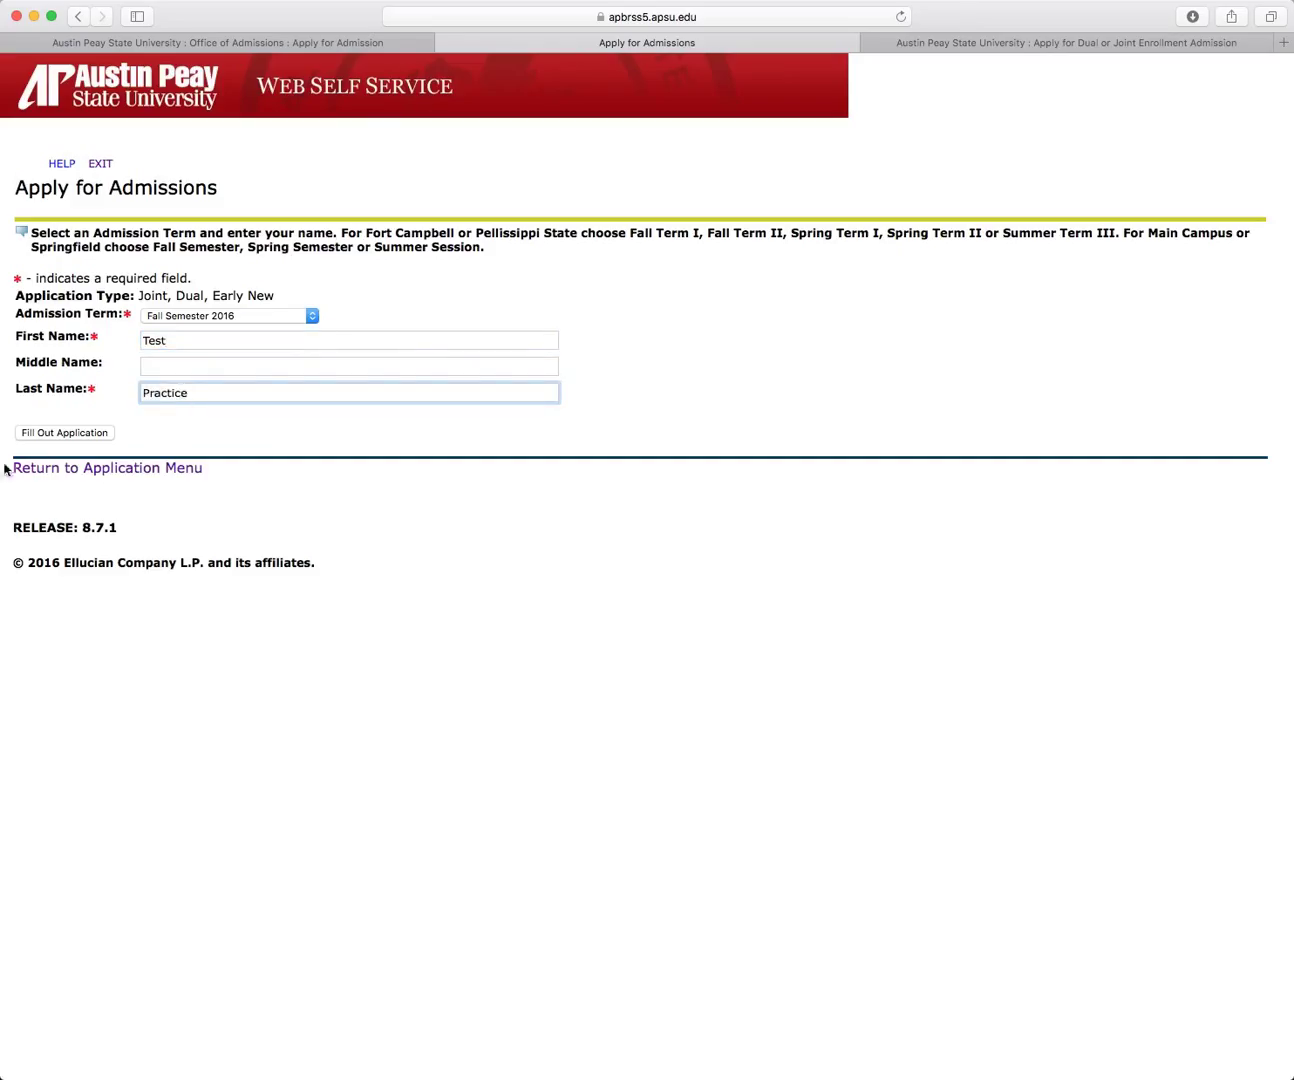
pyautogui.click(102, 438)
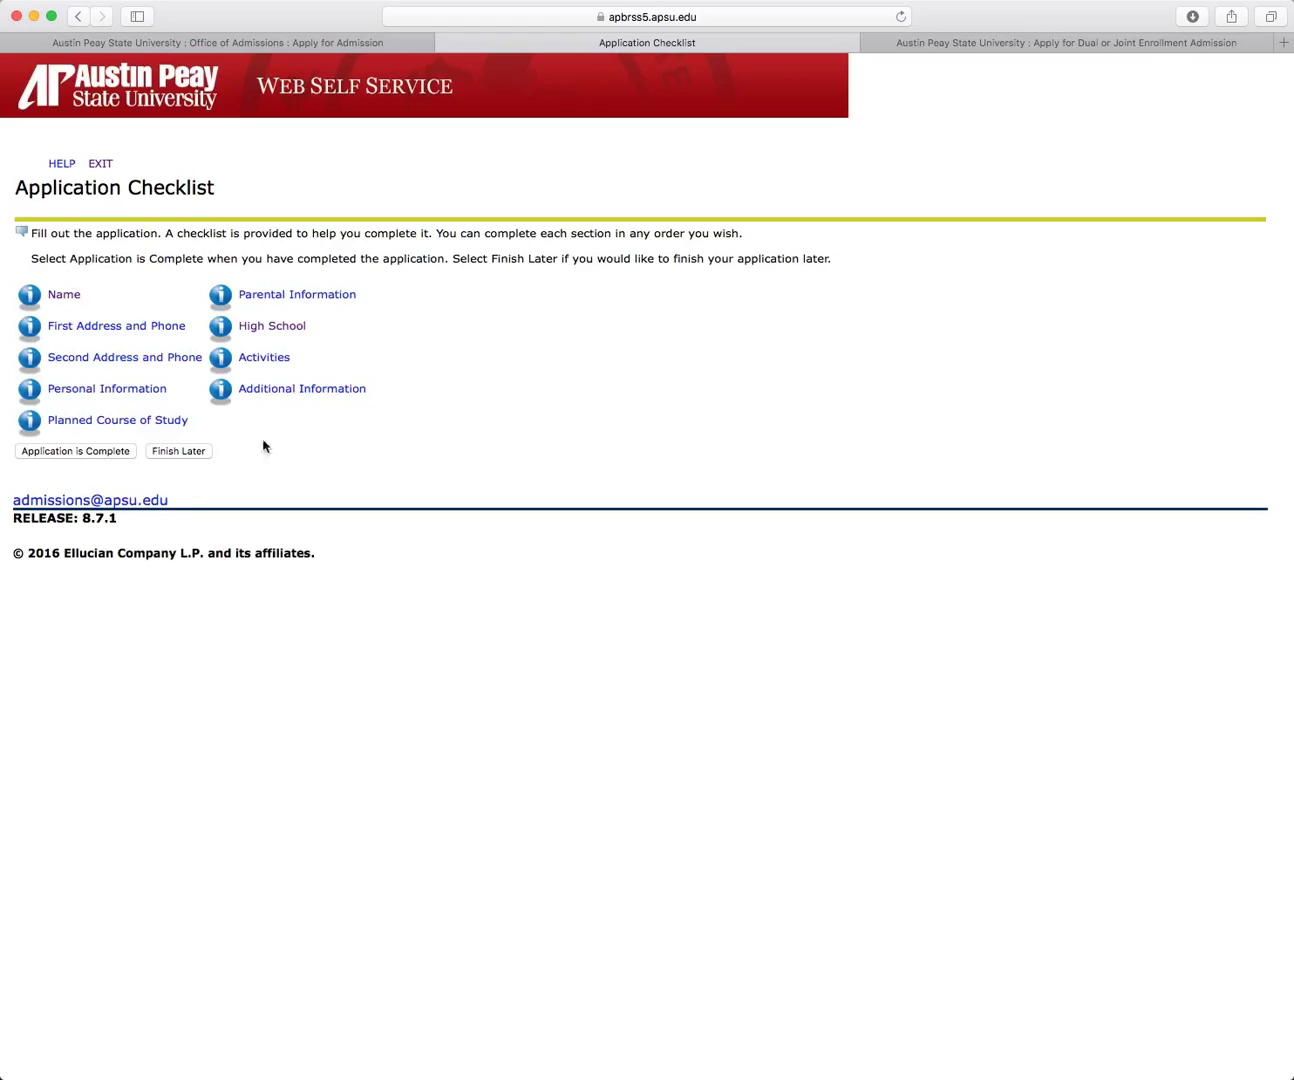
# Step: In the Name section, answer No to previously attended and previous application
pyautogui.click(76, 298)
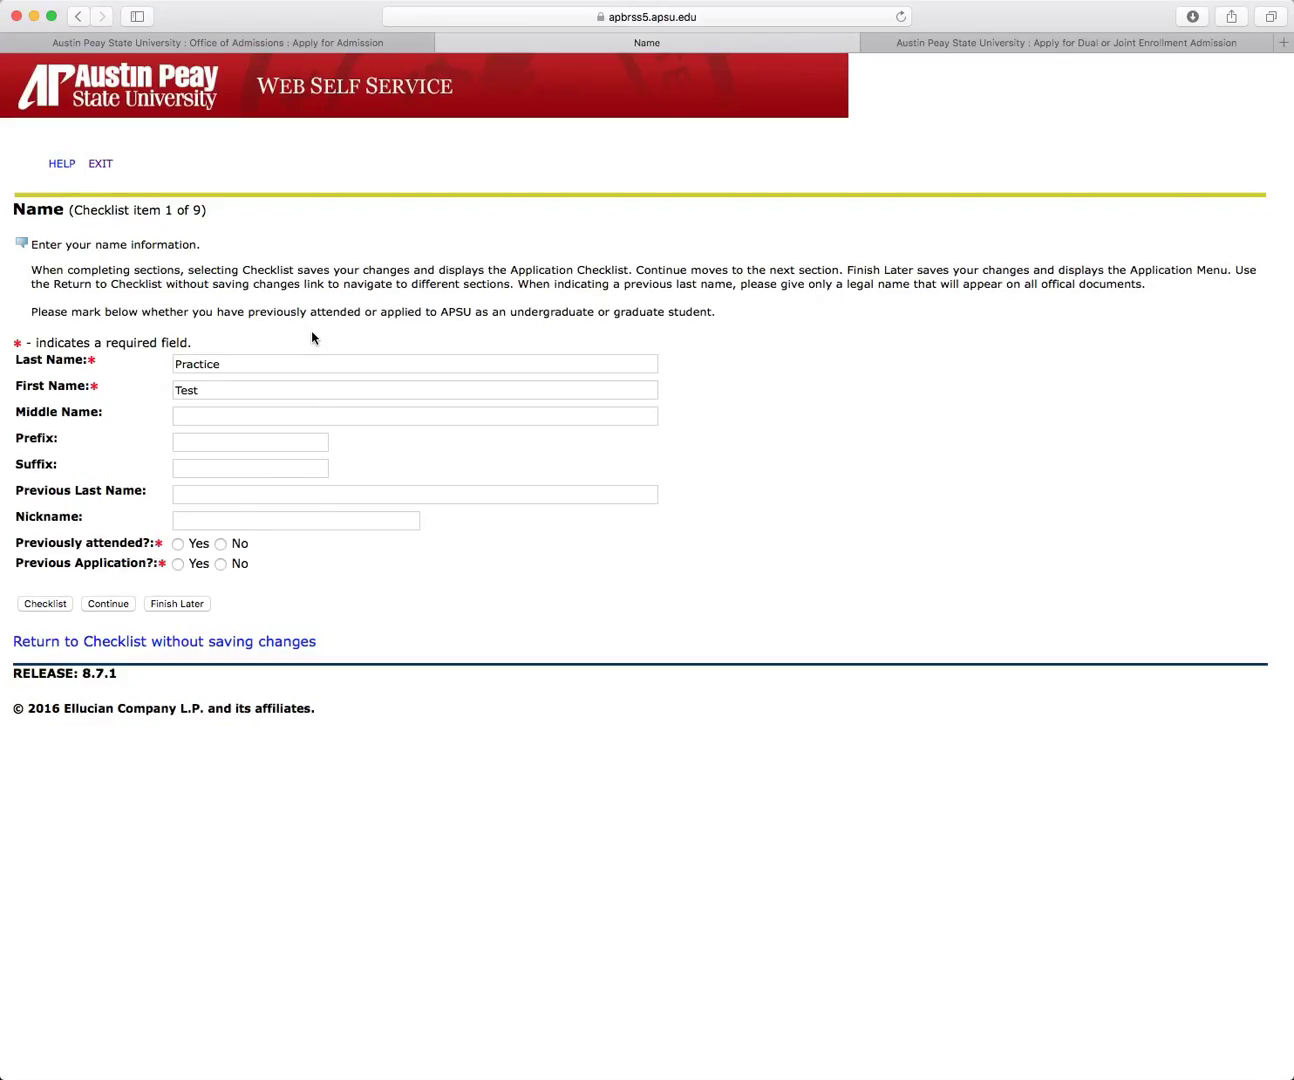
pyautogui.click(221, 545)
pyautogui.click(221, 565)
# Step: Save the Name section and enter the mailing street address, city and state
pyautogui.click(115, 603)
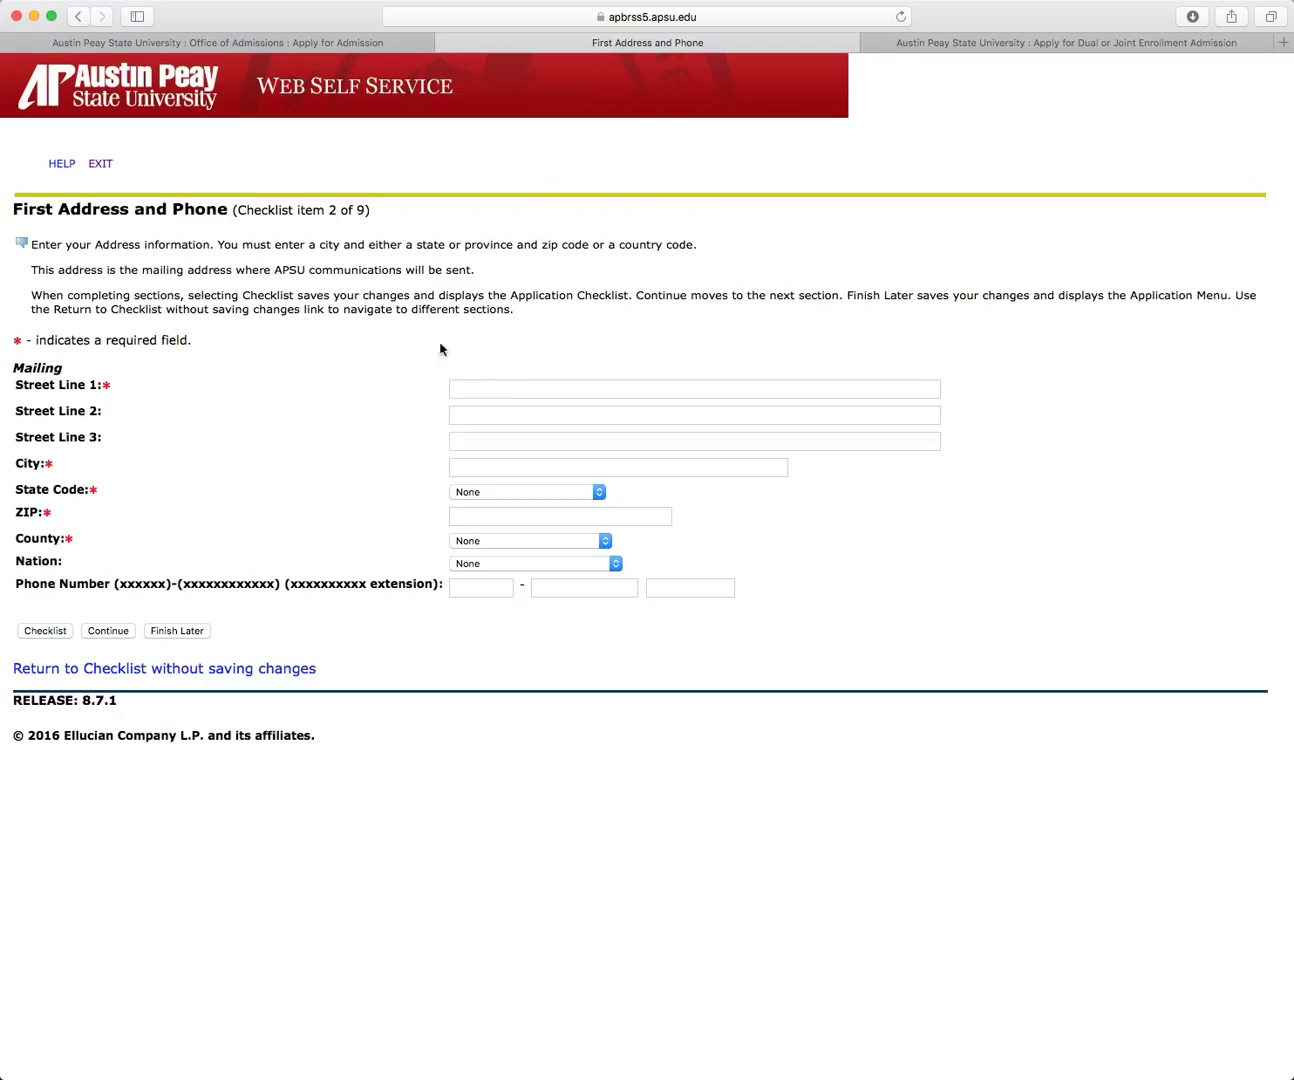
pyautogui.click(526, 386)
pyautogui.write('444')
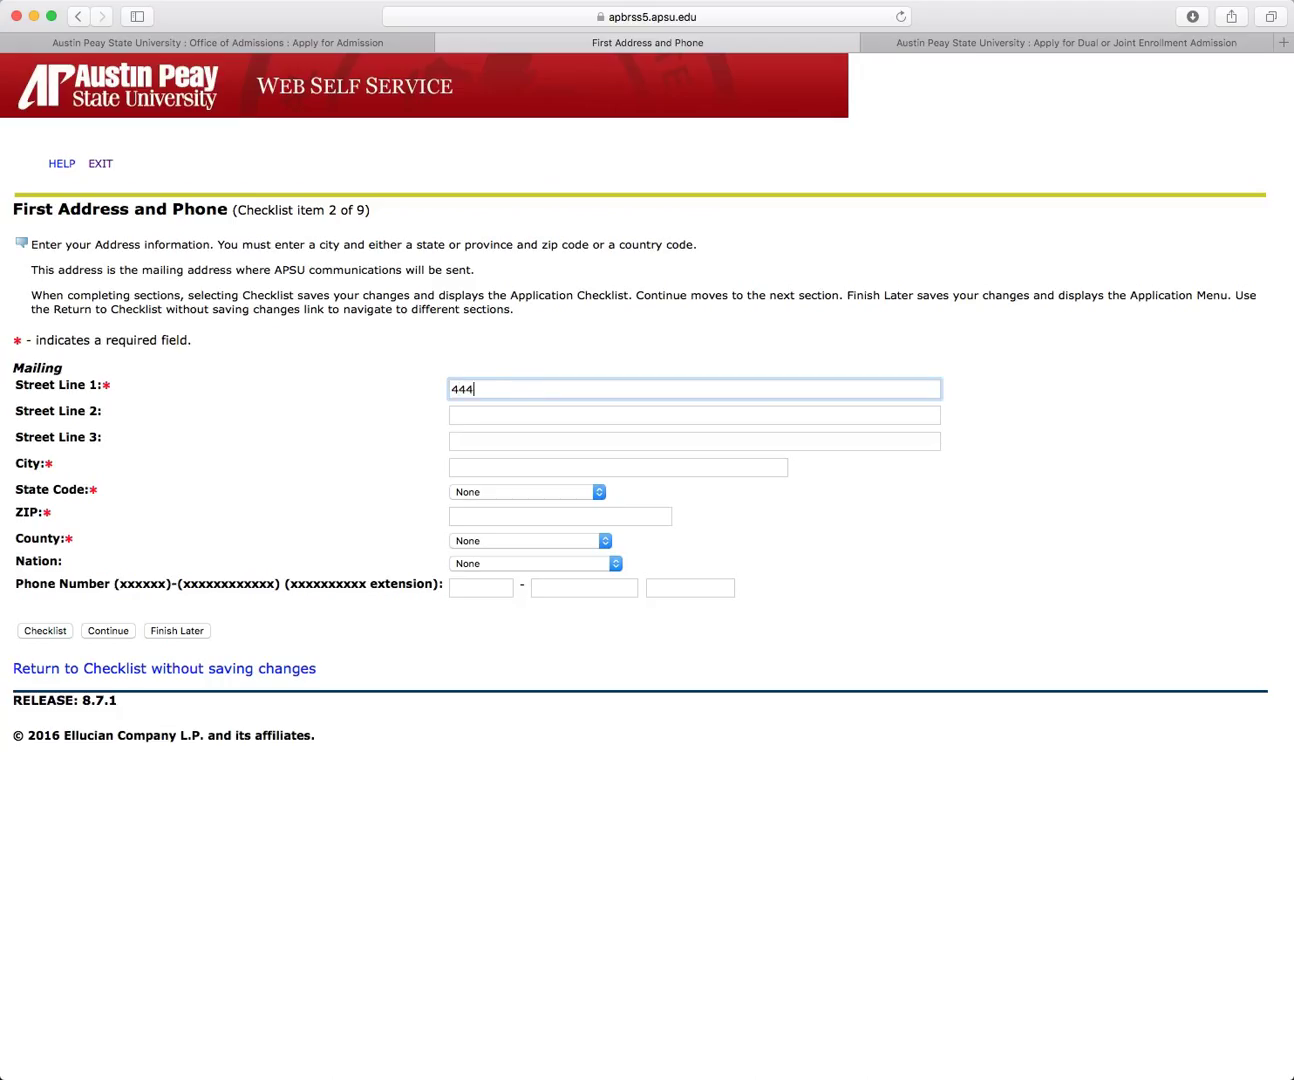
pyautogui.write(' Magic Street')
pyautogui.click(511, 472)
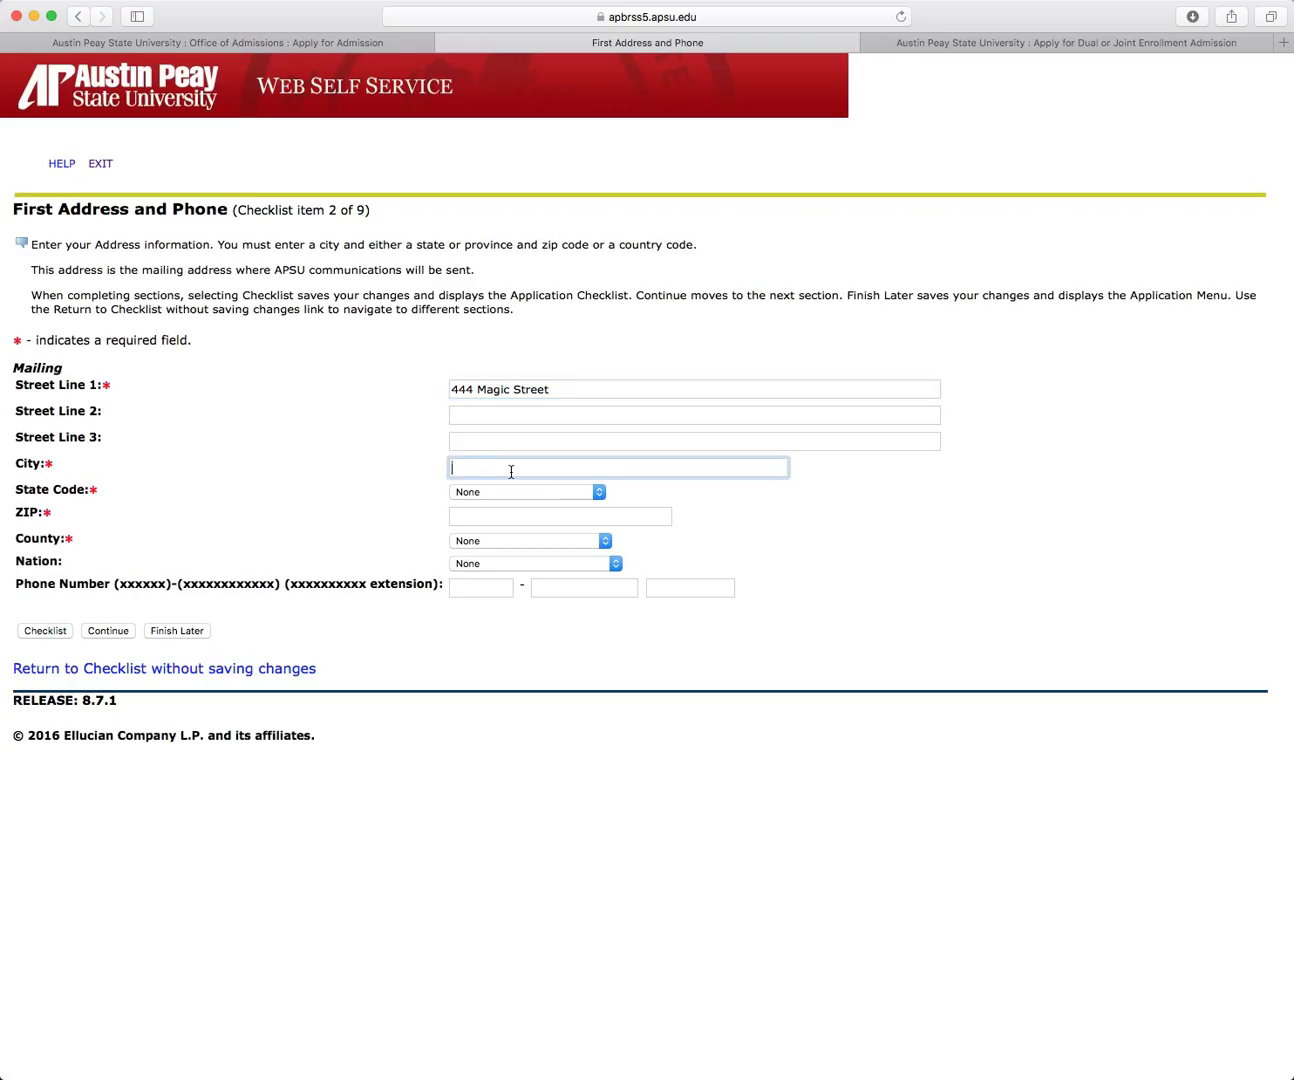
pyautogui.write('Clarksville')
pyautogui.click(599, 493)
pyautogui.click(598, 493)
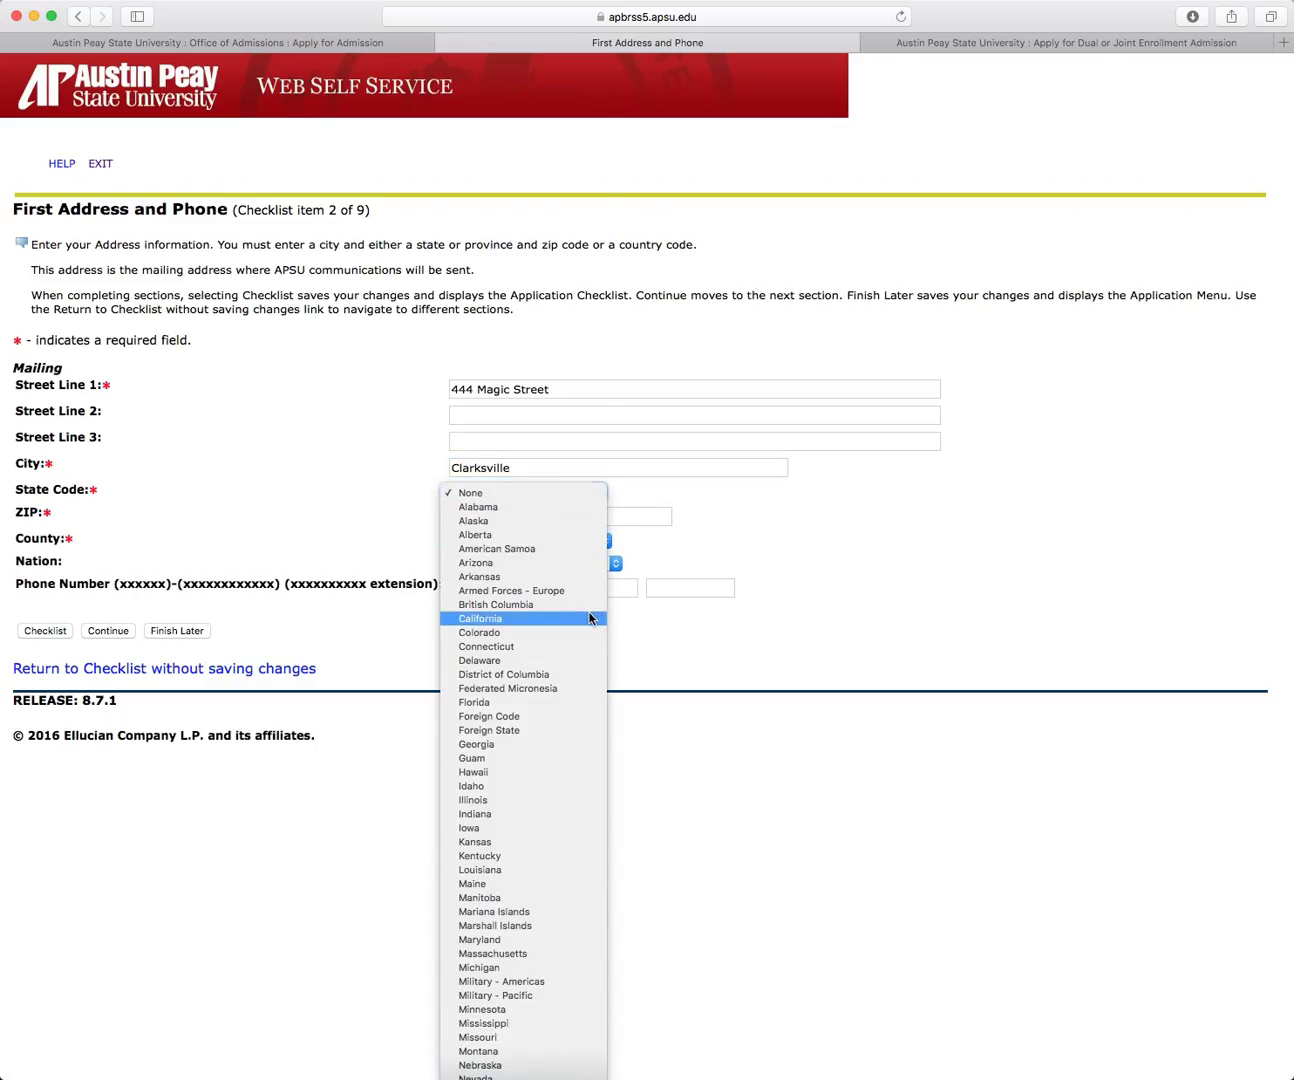
pyautogui.scroll(-5, 589, 619)
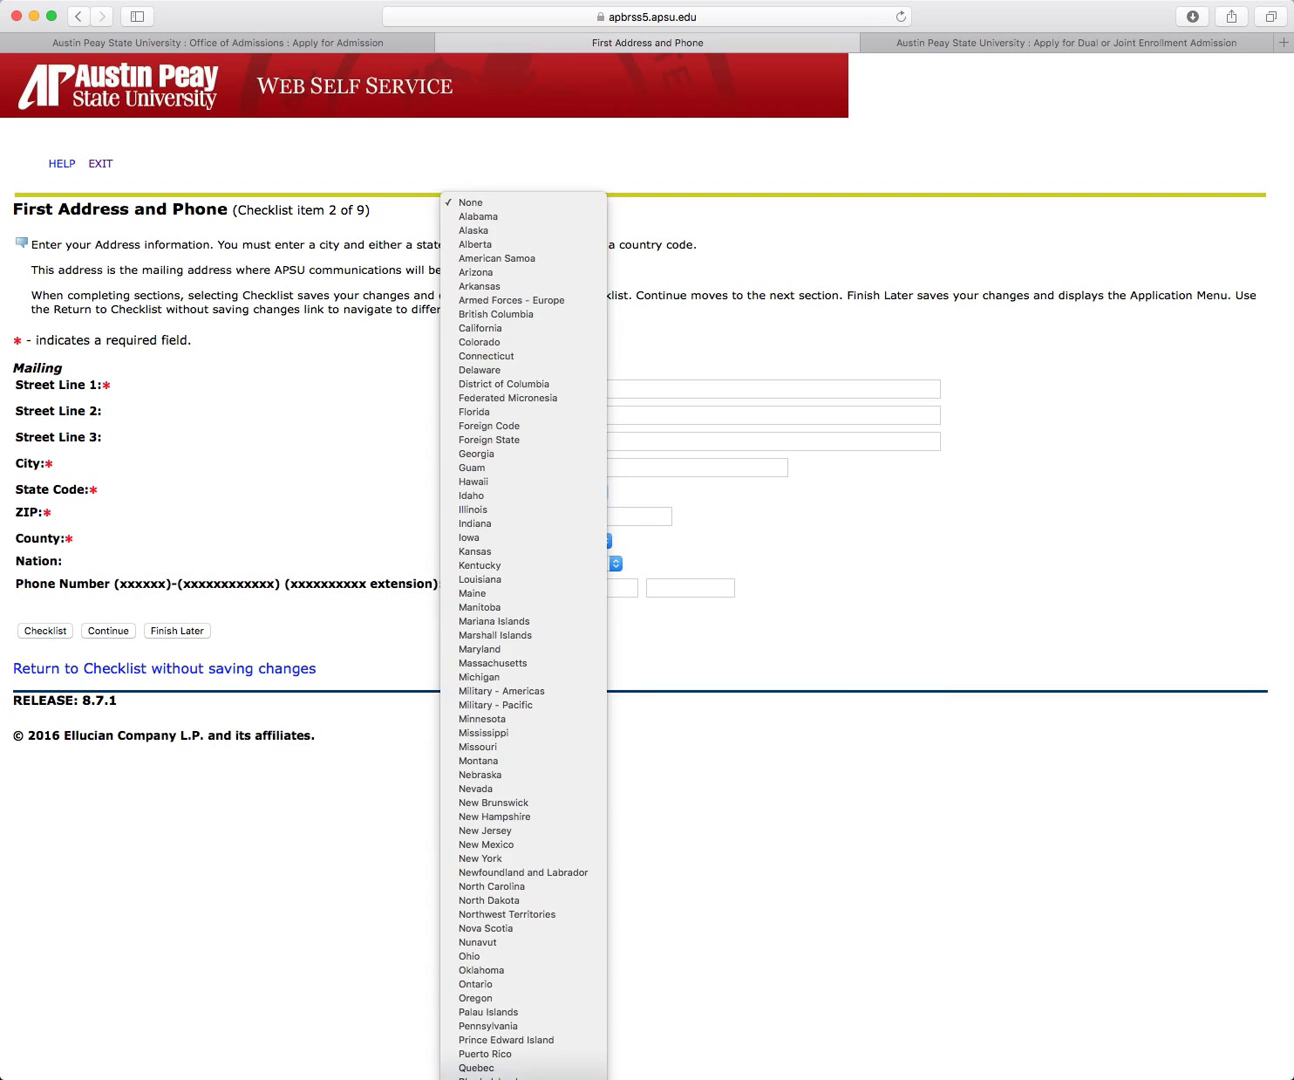
pyautogui.scroll(-5, 525, 601)
pyautogui.click(585, 701)
# Step: Enter the mailing ZIP code, choose Montgomery county, and save the address
pyautogui.click(536, 519)
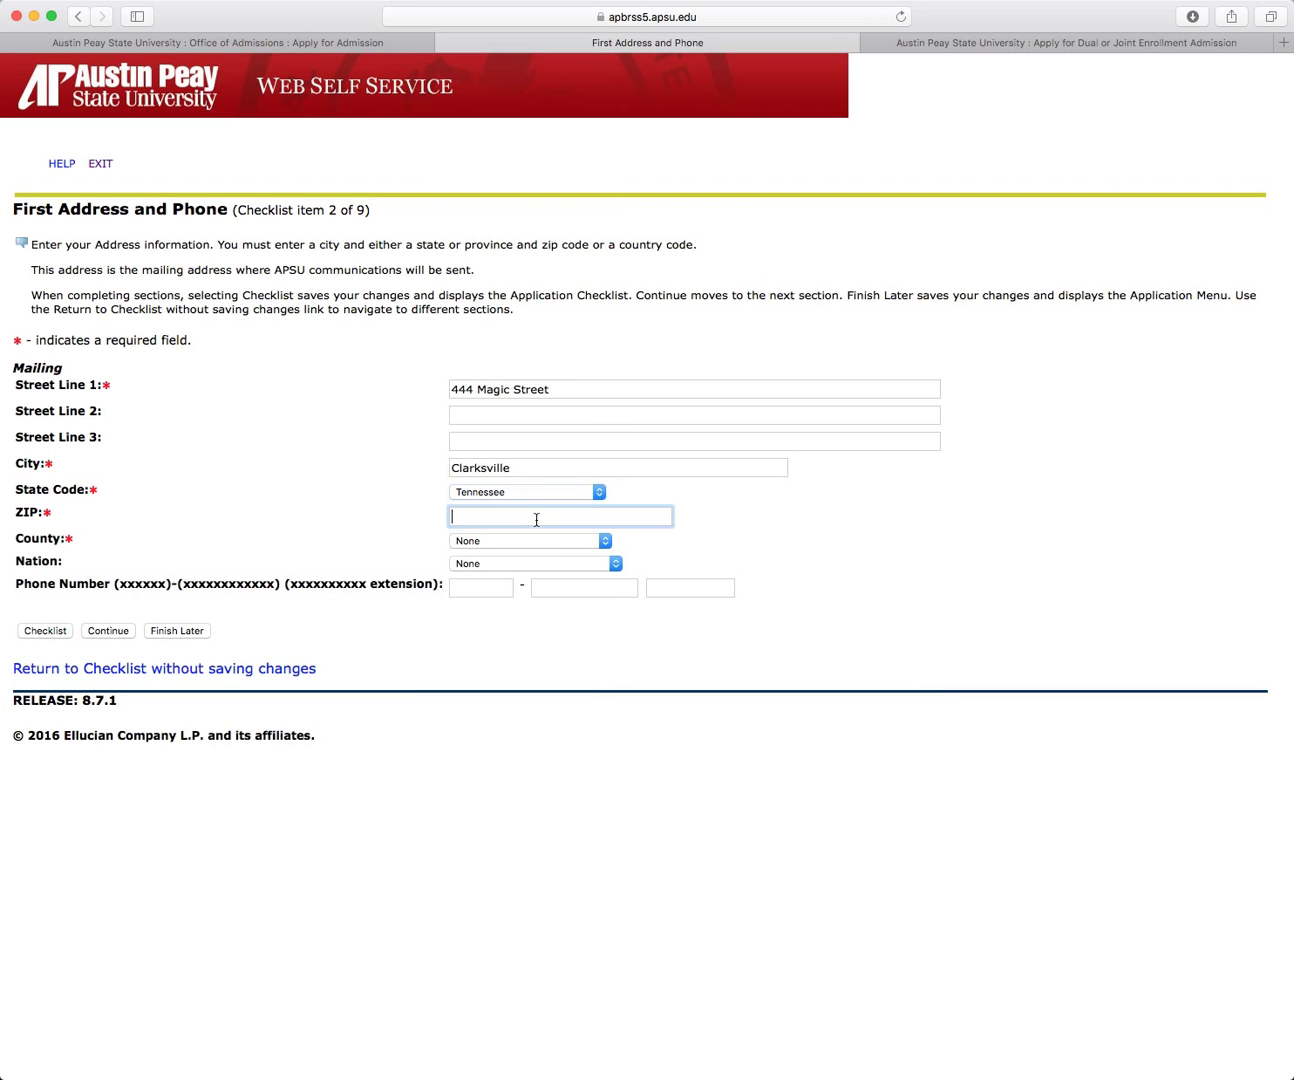
pyautogui.write('37040')
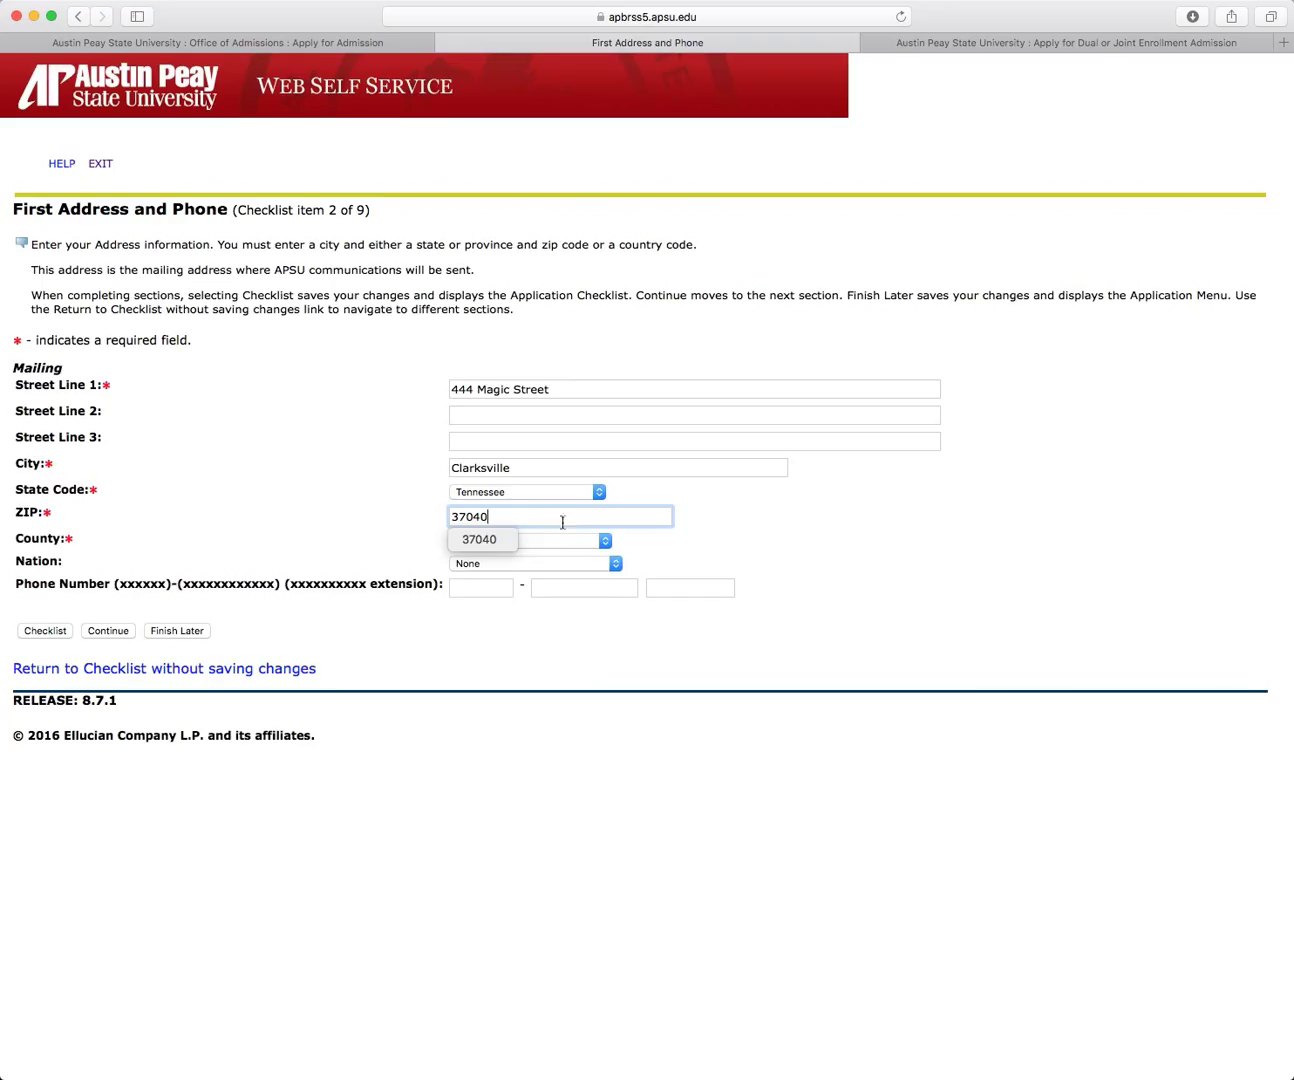
pyautogui.click(601, 541)
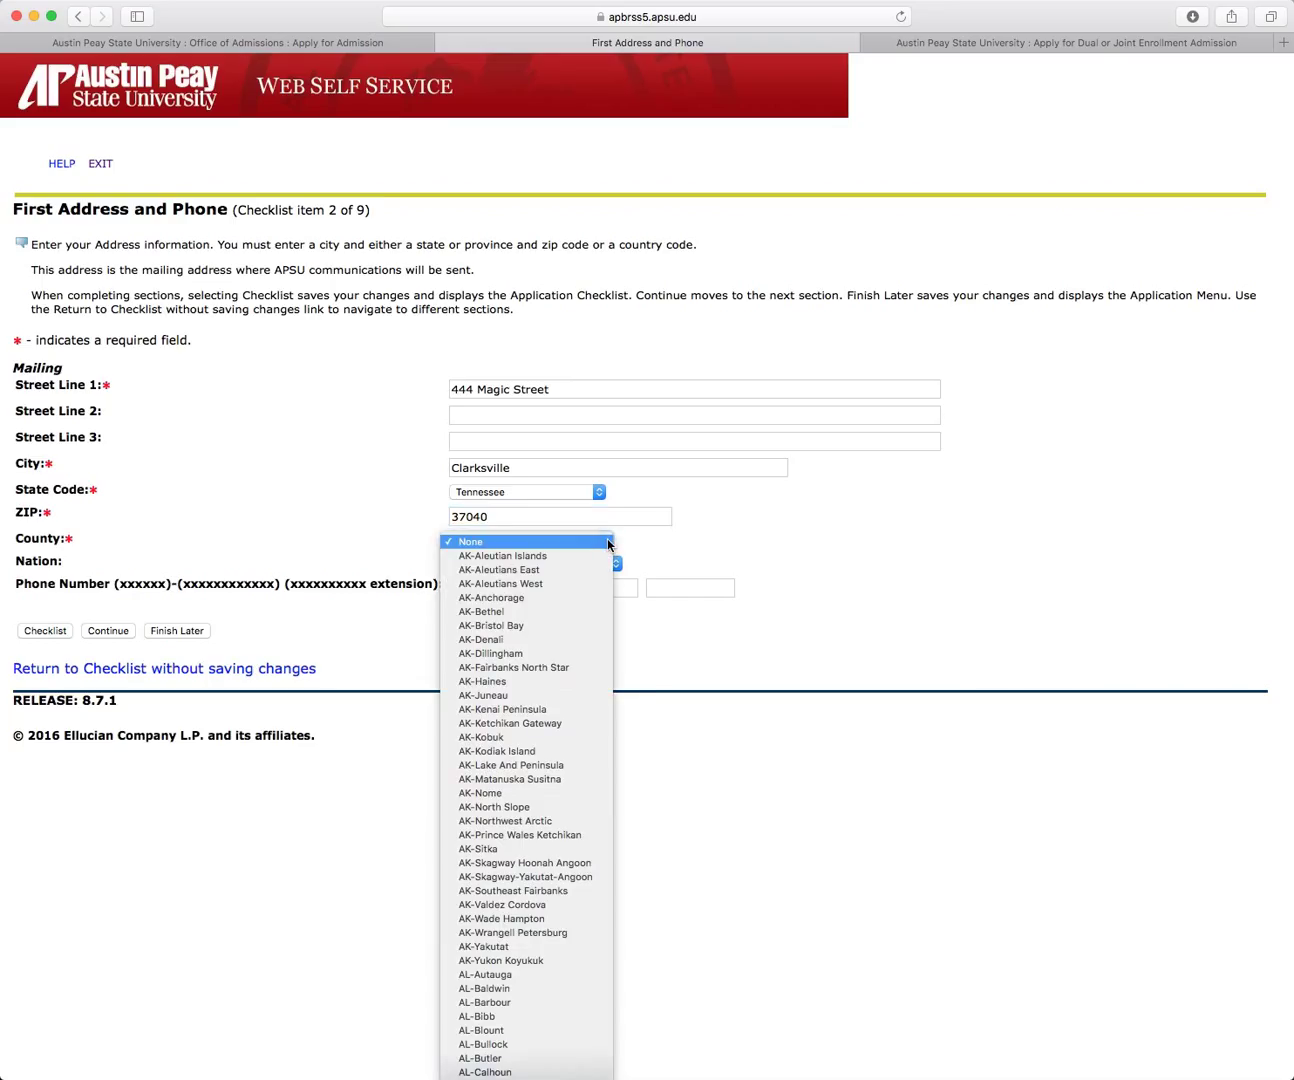
pyautogui.scroll(-20, 591, 560)
pyautogui.scroll(1, 580, 568)
pyautogui.write('tn')
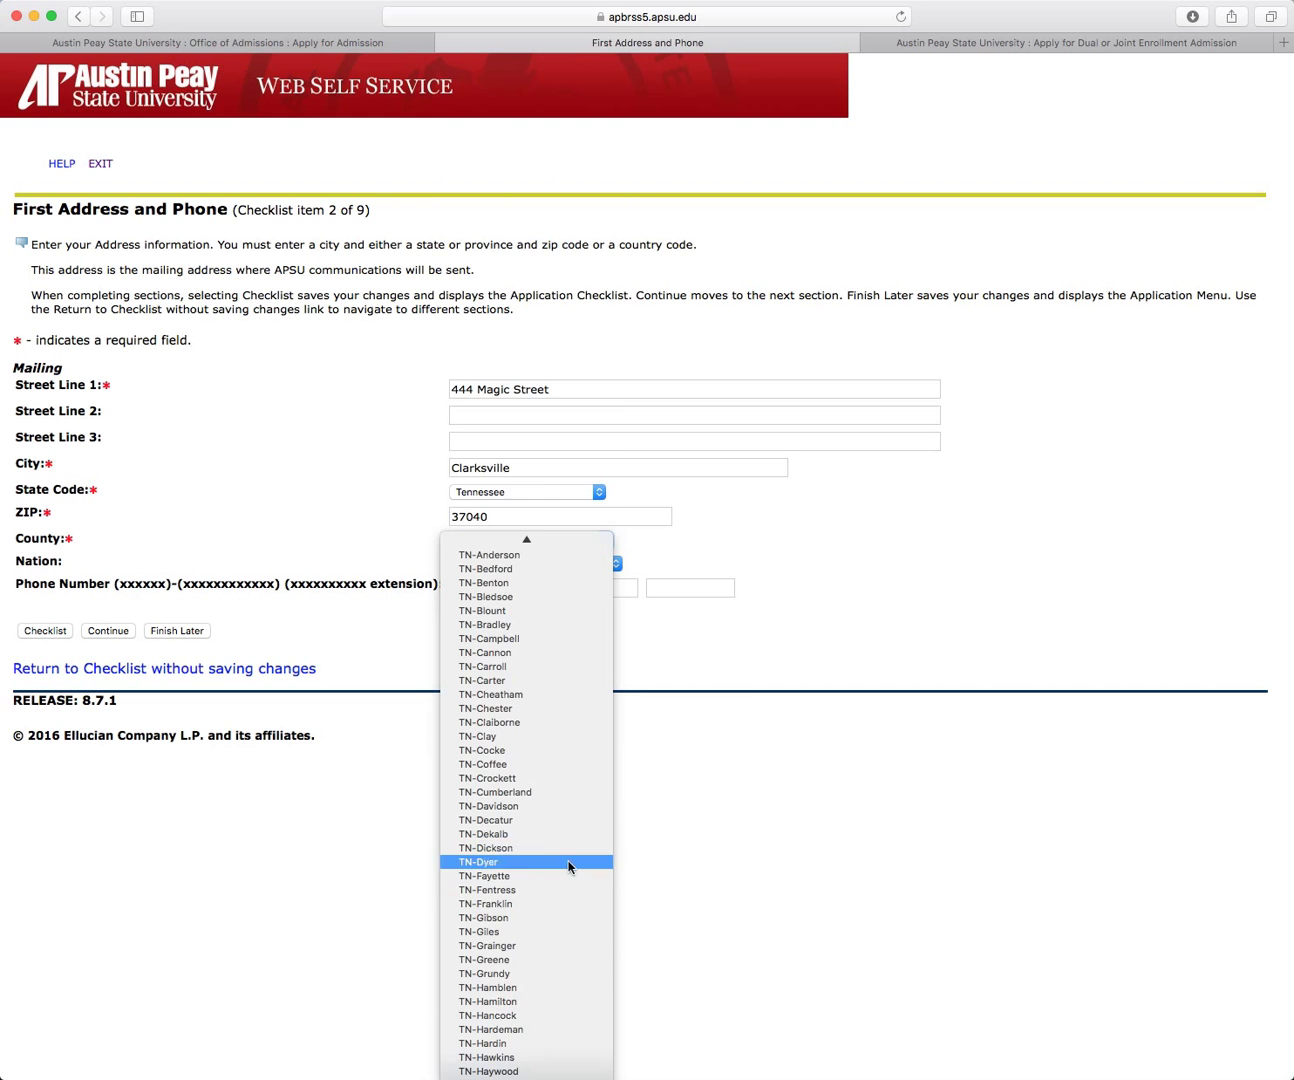
pyautogui.scroll(-8, 558, 1005)
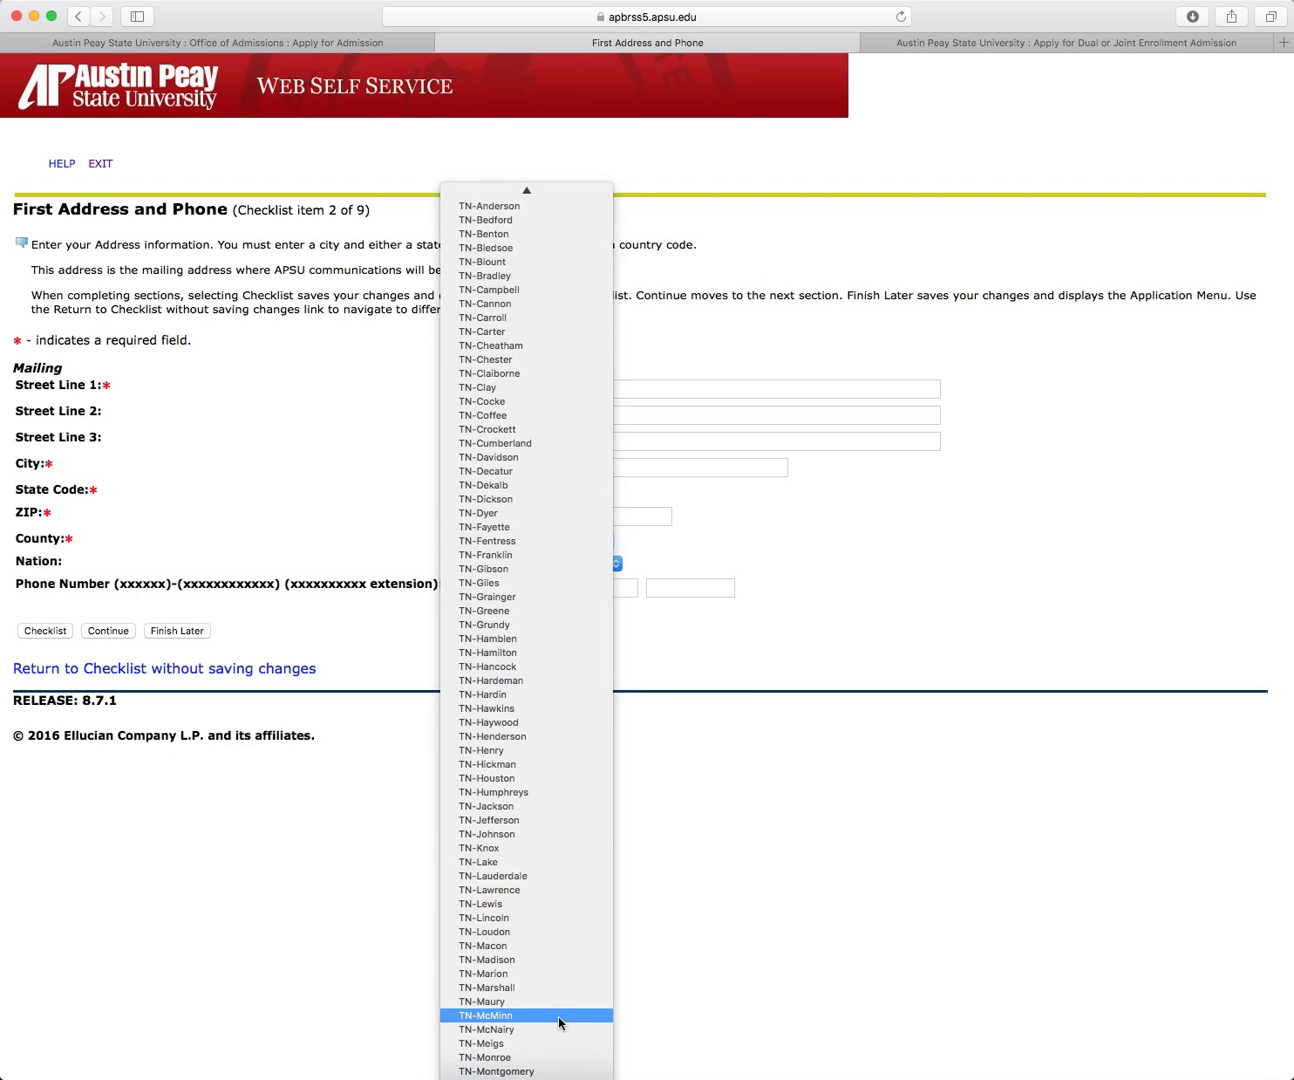
pyautogui.click(527, 1072)
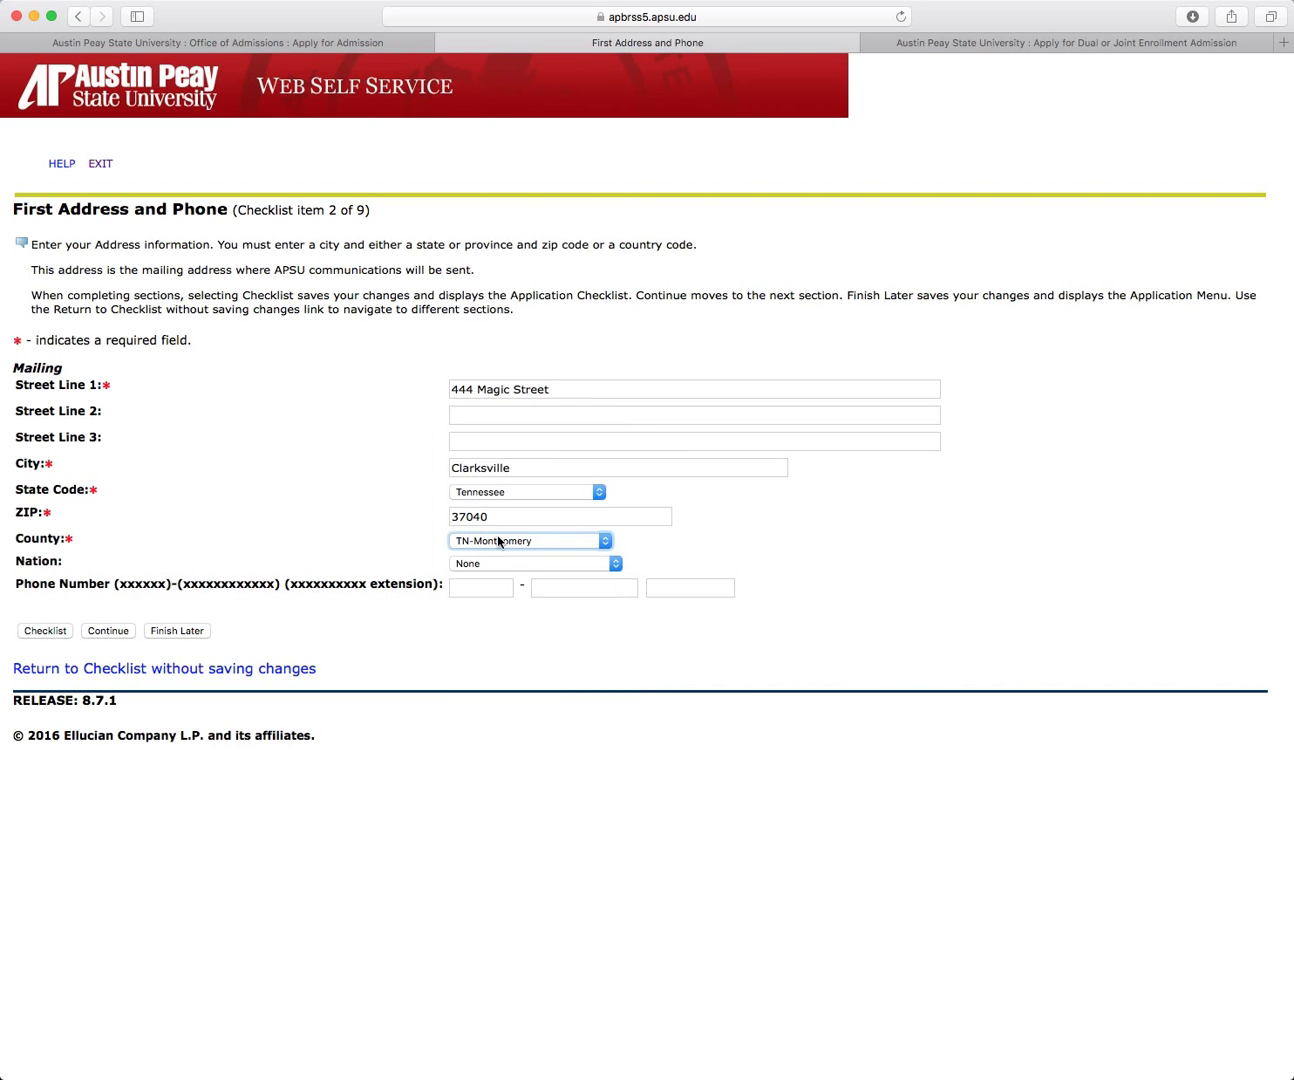
pyautogui.click(122, 631)
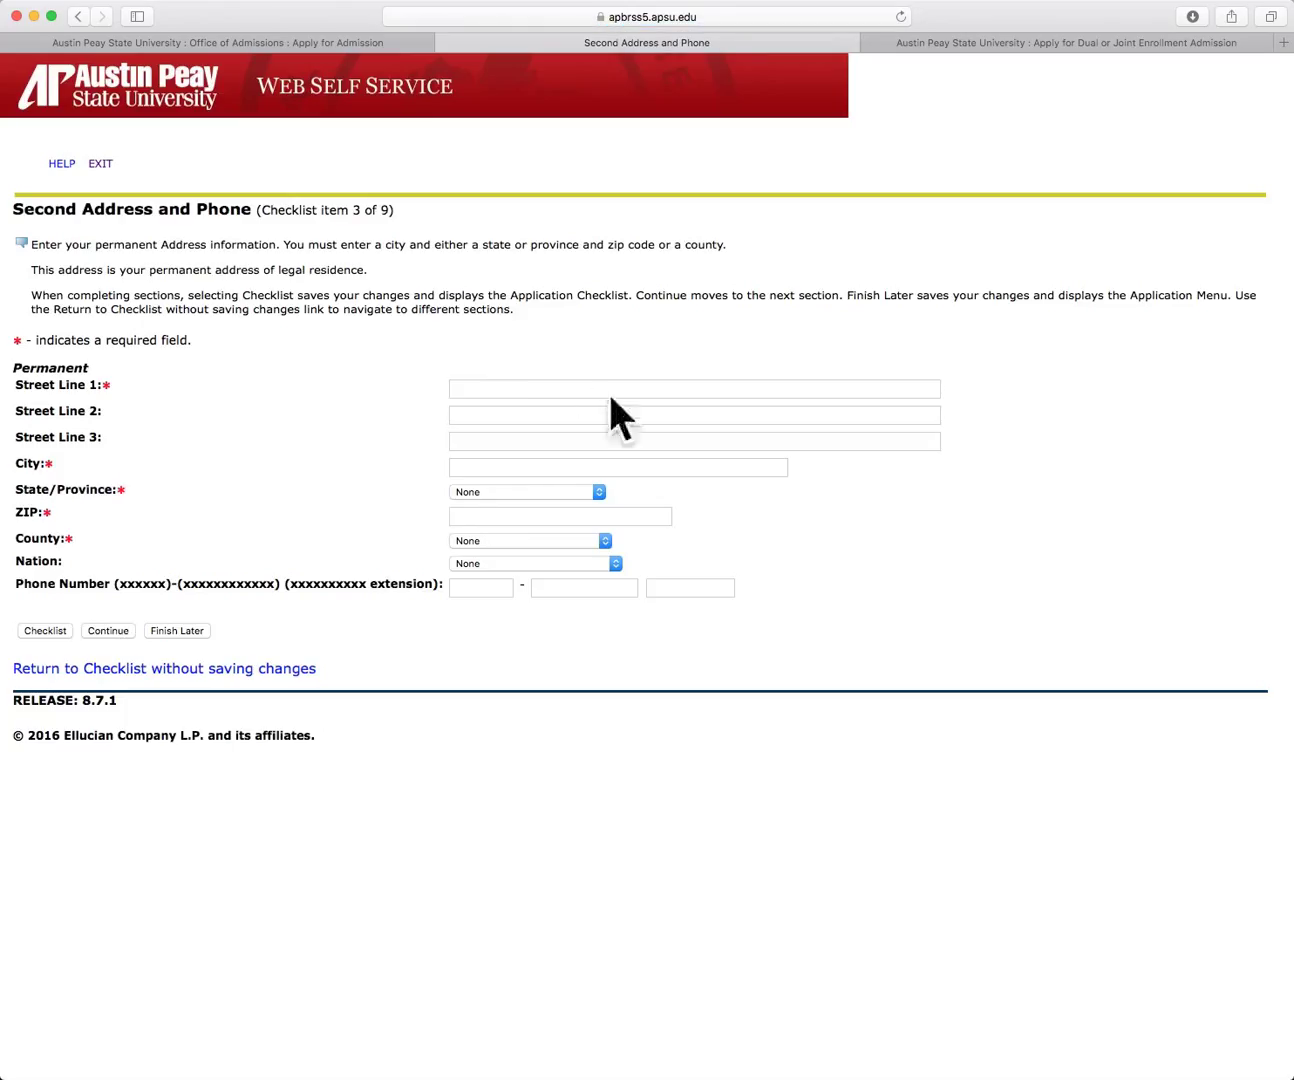
# Step: Enter the permanent street address and city, and choose Tennessee as the state
pyautogui.click(542, 386)
pyautogui.write('444 Ma')
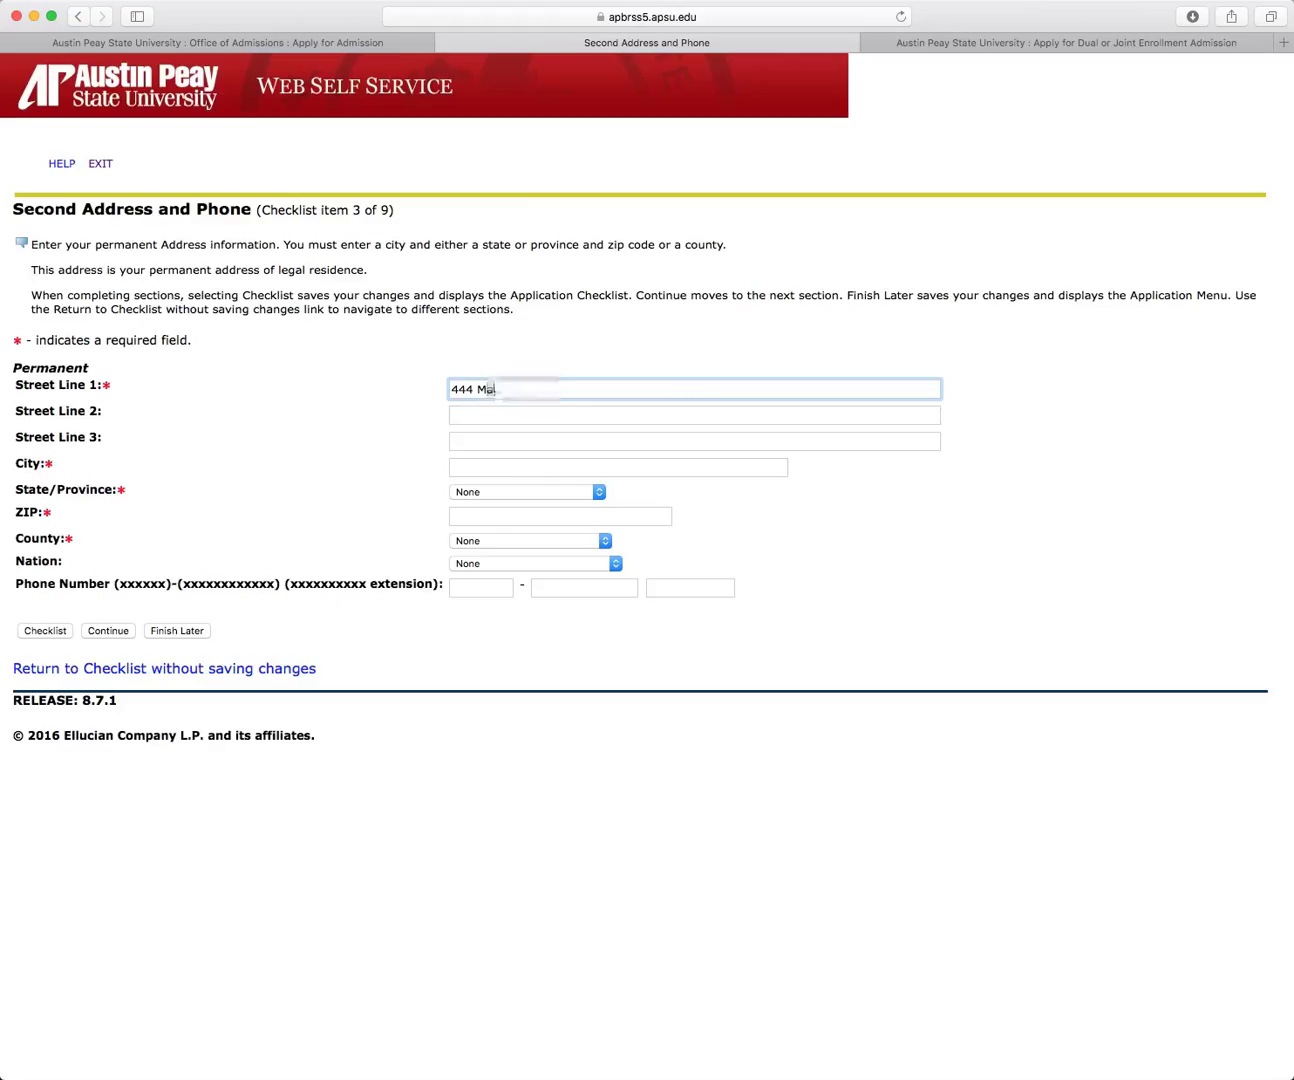
pyautogui.write('gi c Street')
pyautogui.click(497, 467)
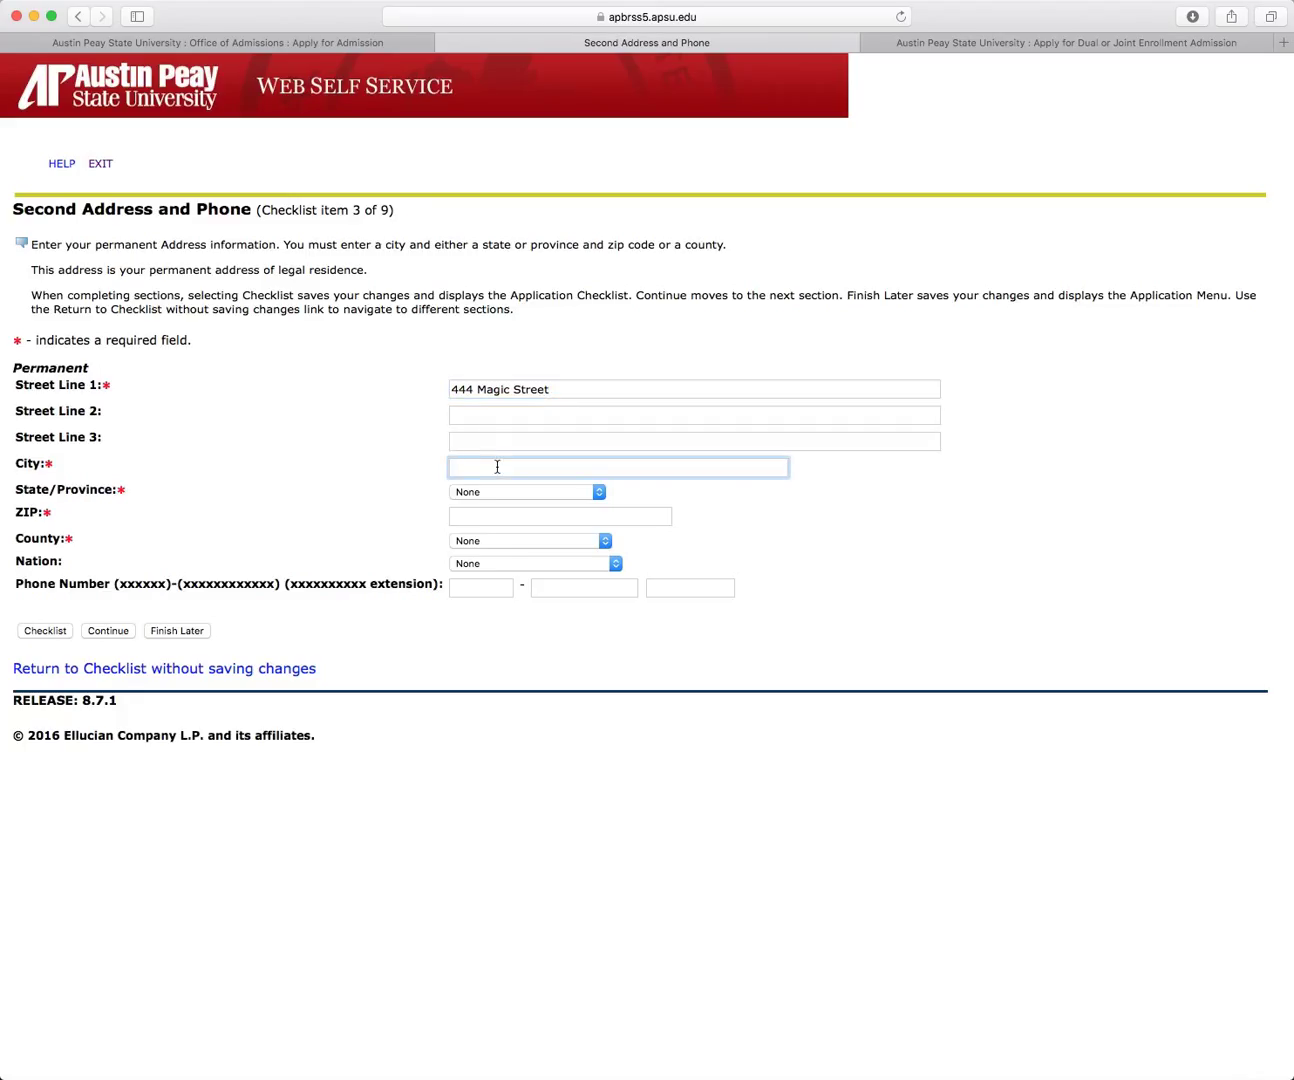
pyautogui.write('Clarksville')
pyautogui.click(600, 493)
pyautogui.scroll(-5, 601, 498)
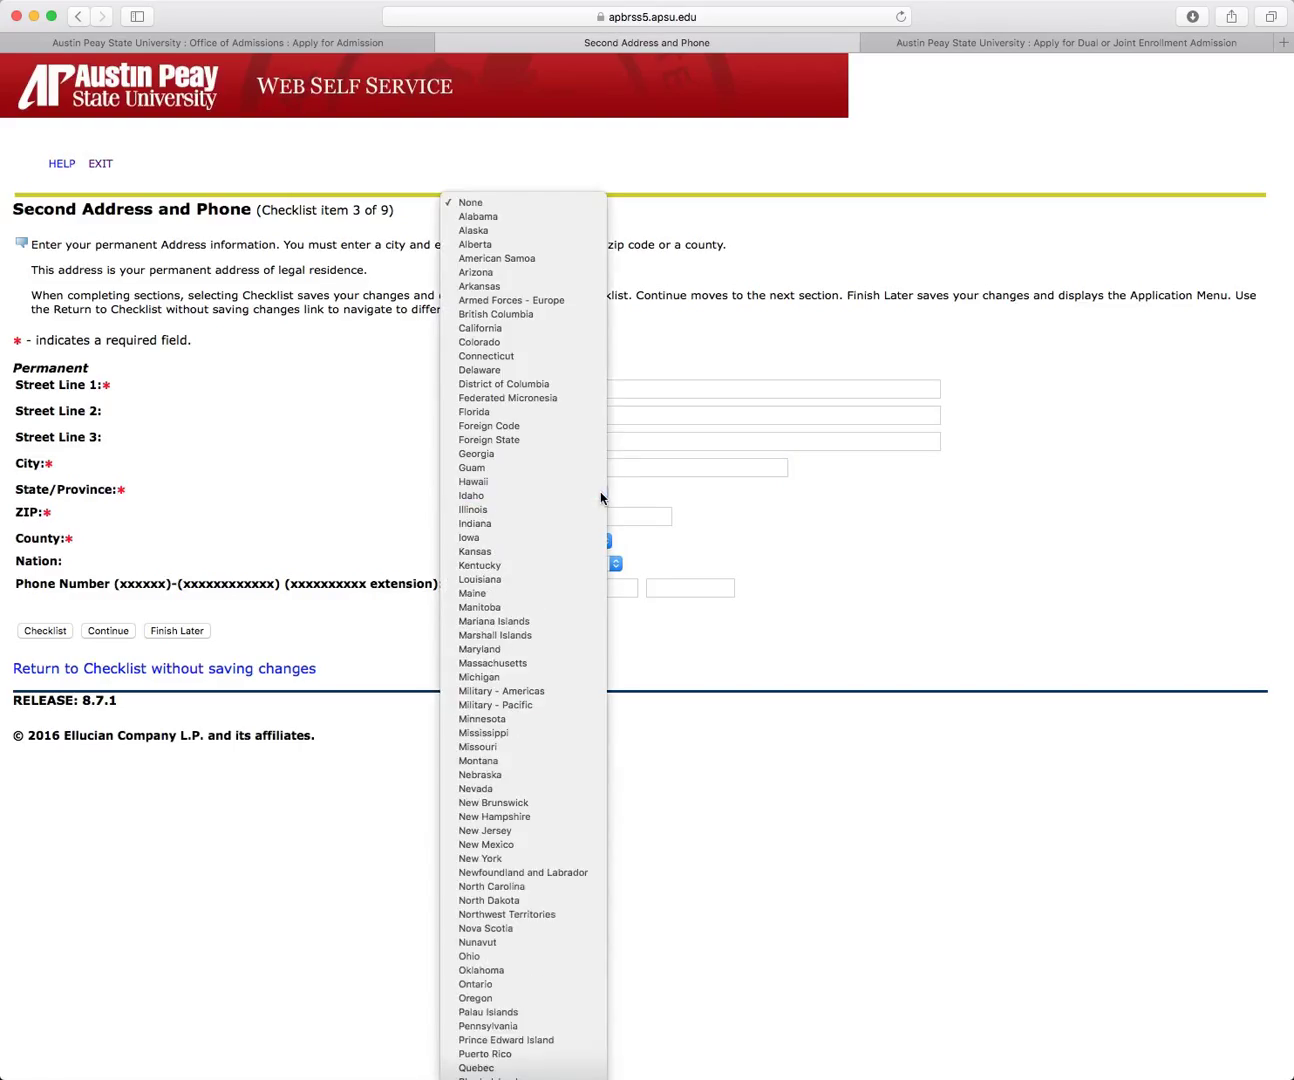
pyautogui.write('tenn')
pyautogui.press('Return')
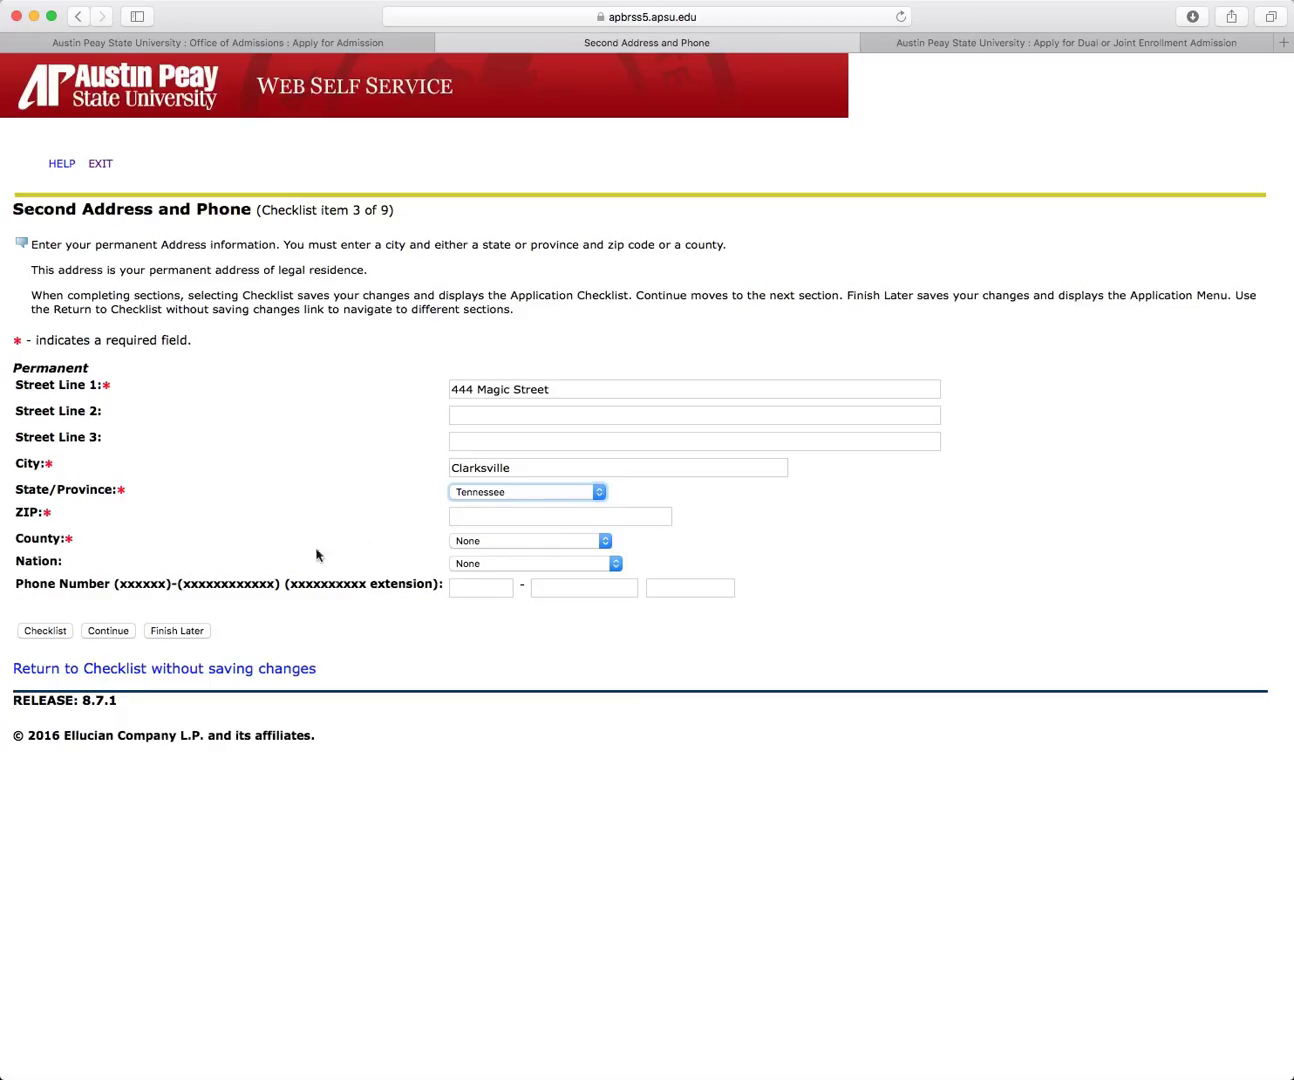
# Step: Enter the permanent ZIP code and choose TN-Montgomery as the county
pyautogui.click(551, 517)
pyautogui.write('37040')
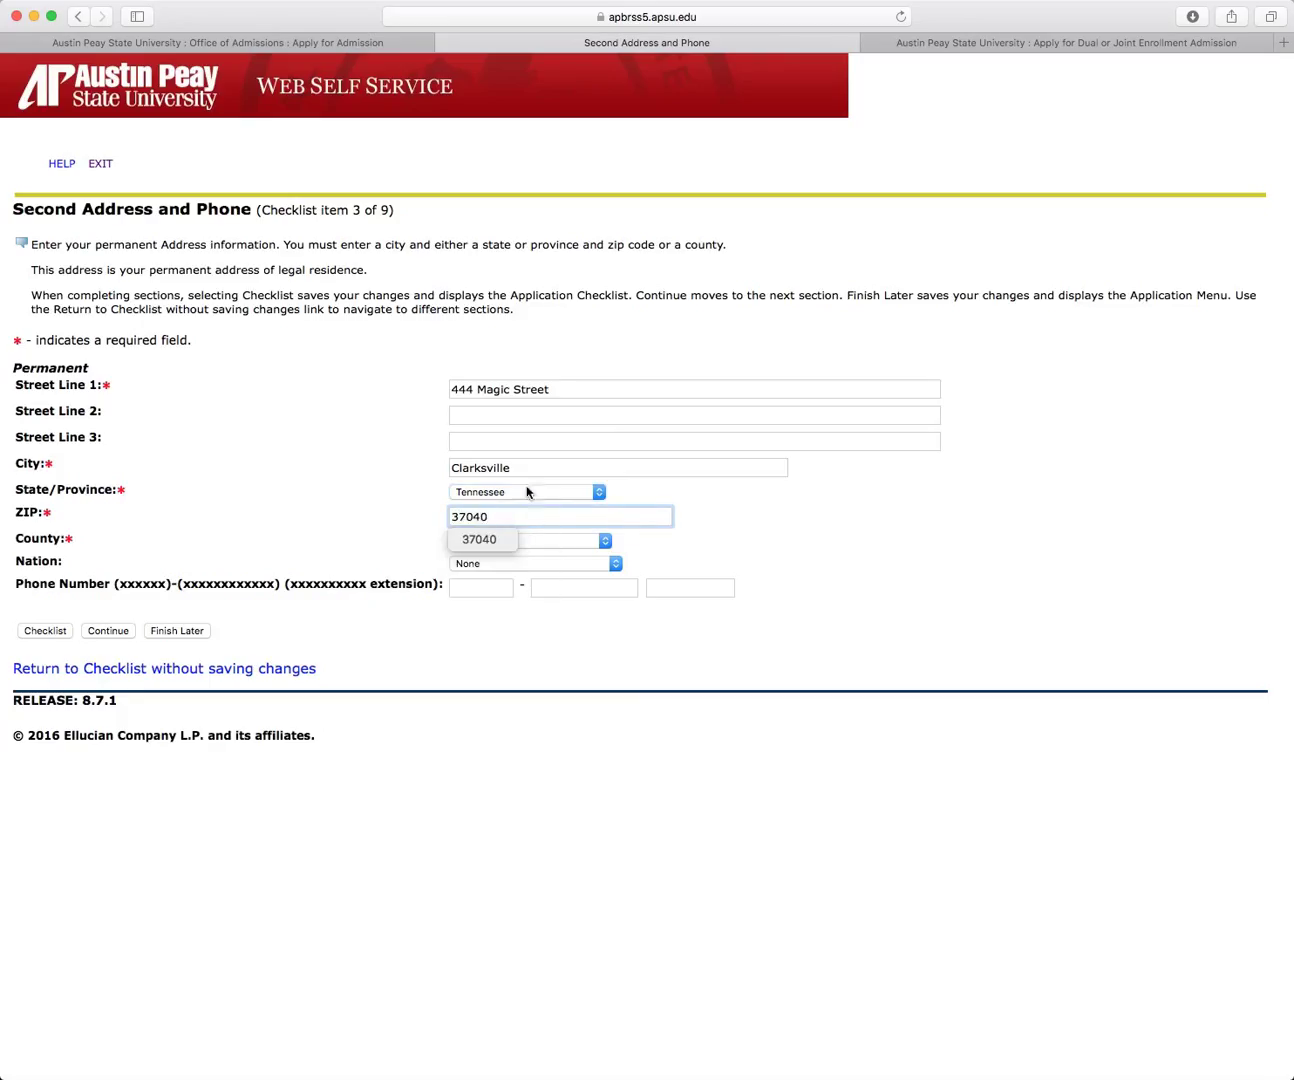
pyautogui.click(604, 541)
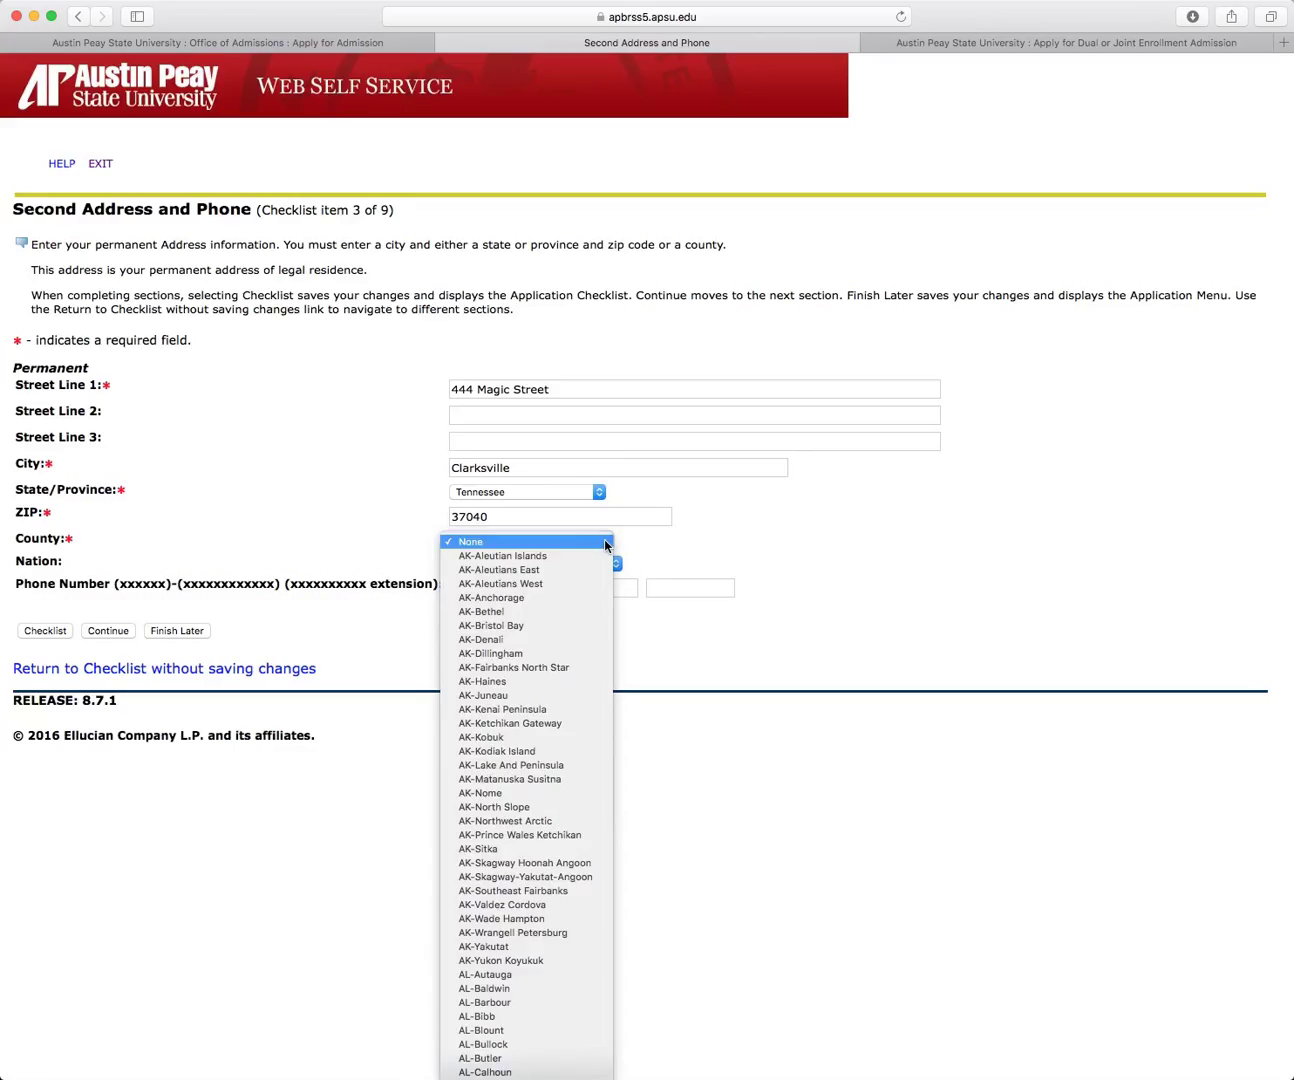
pyautogui.scroll(-20, 604, 545)
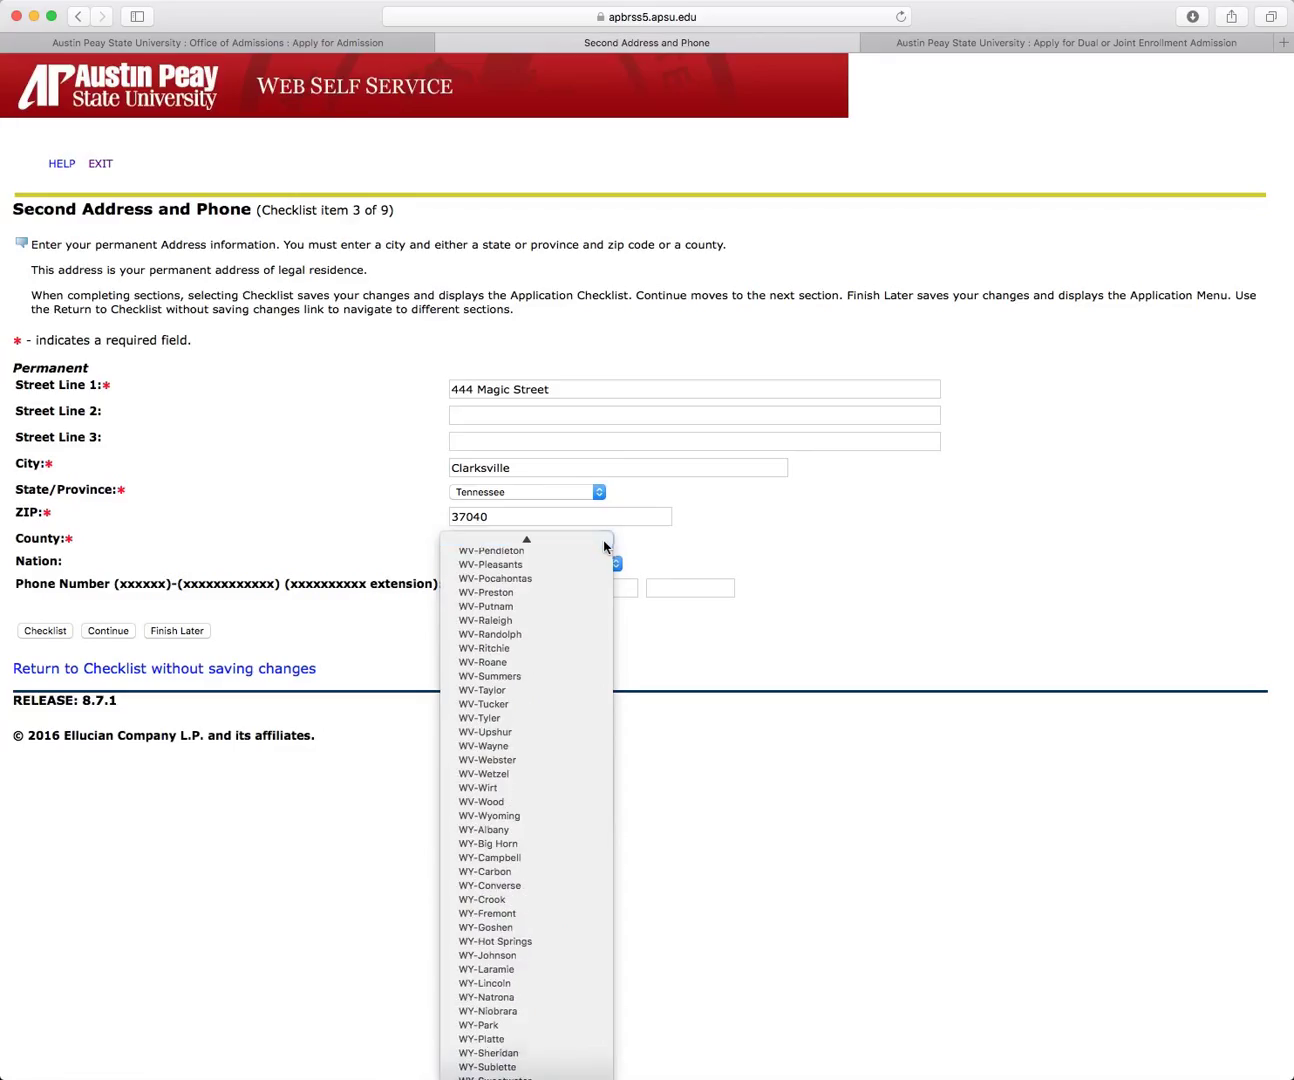
pyautogui.write('txtn')
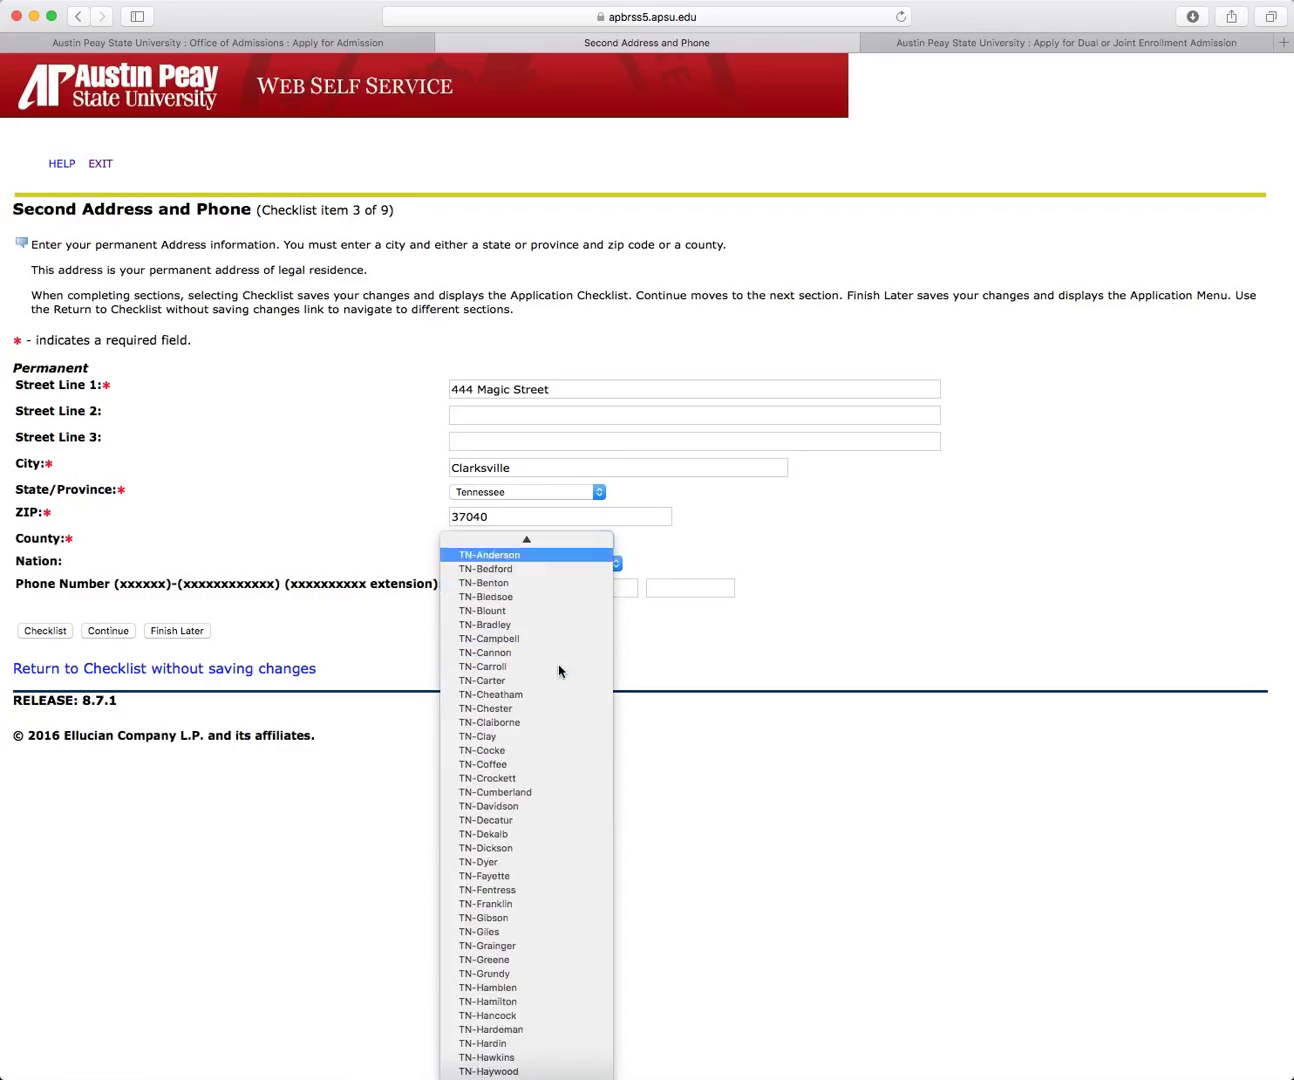
pyautogui.scroll(-10, 557, 555)
pyautogui.scroll(-5, 550, 638)
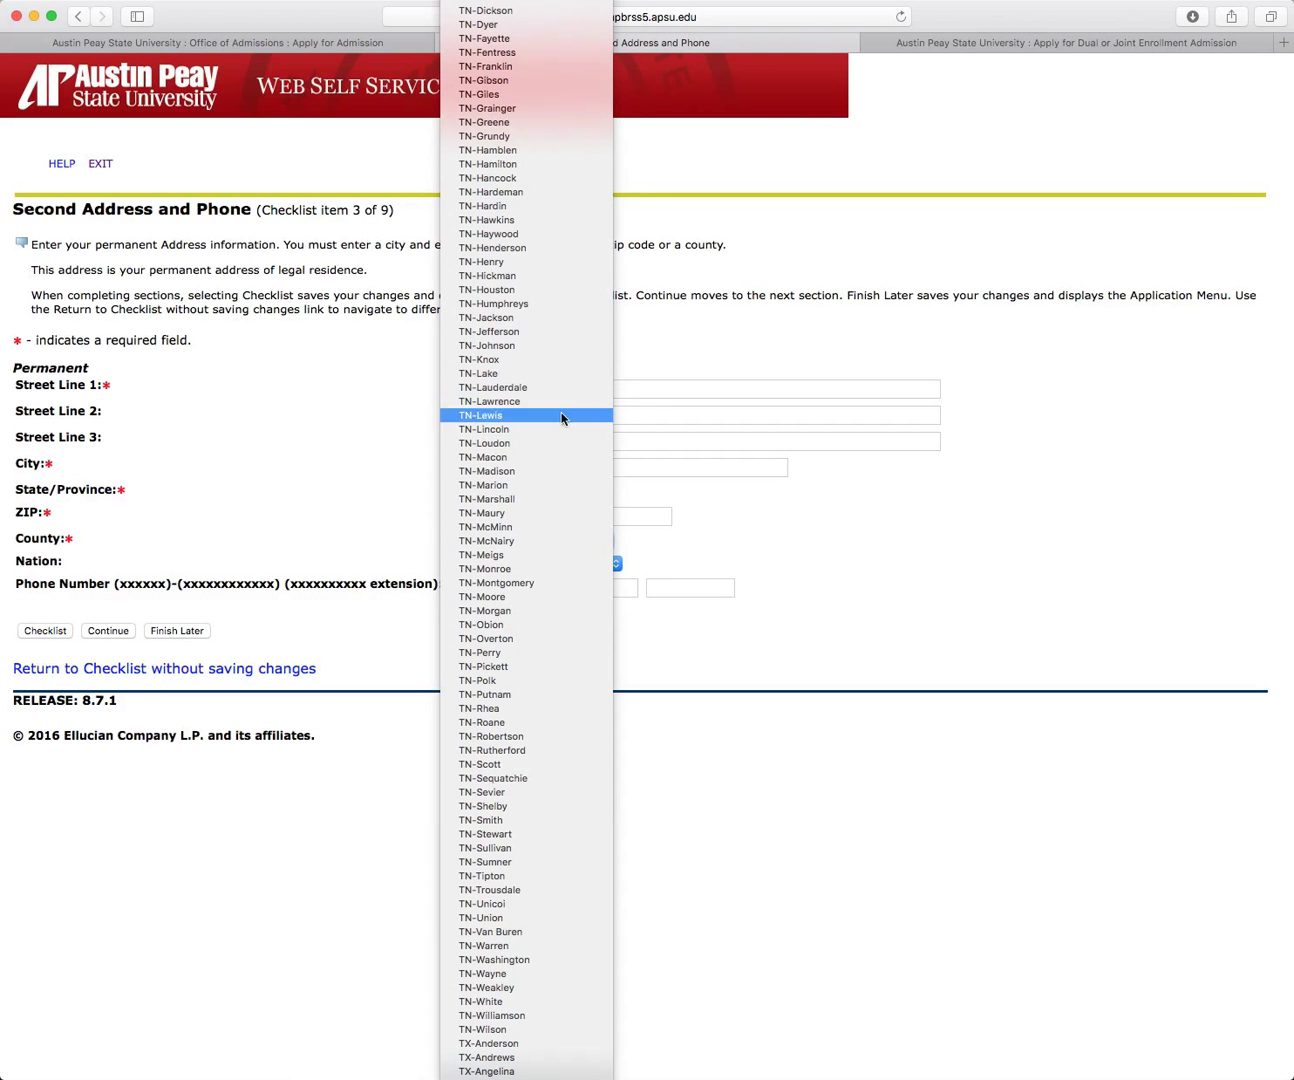
pyautogui.click(521, 584)
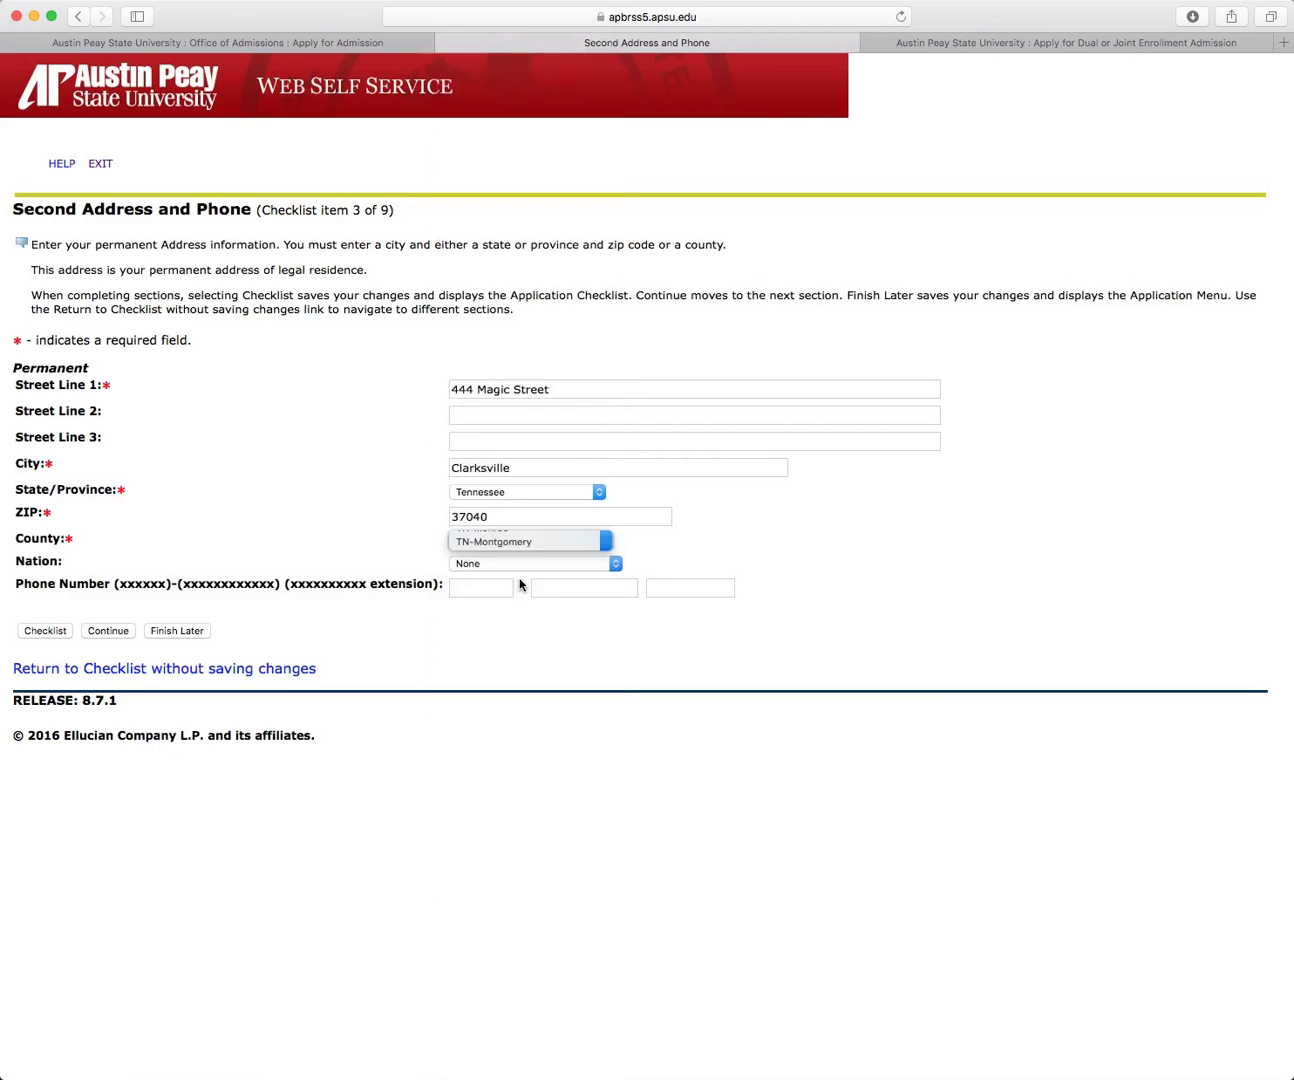
# Step: Save the permanent address and set citizenship status to US Citizen
pyautogui.click(108, 631)
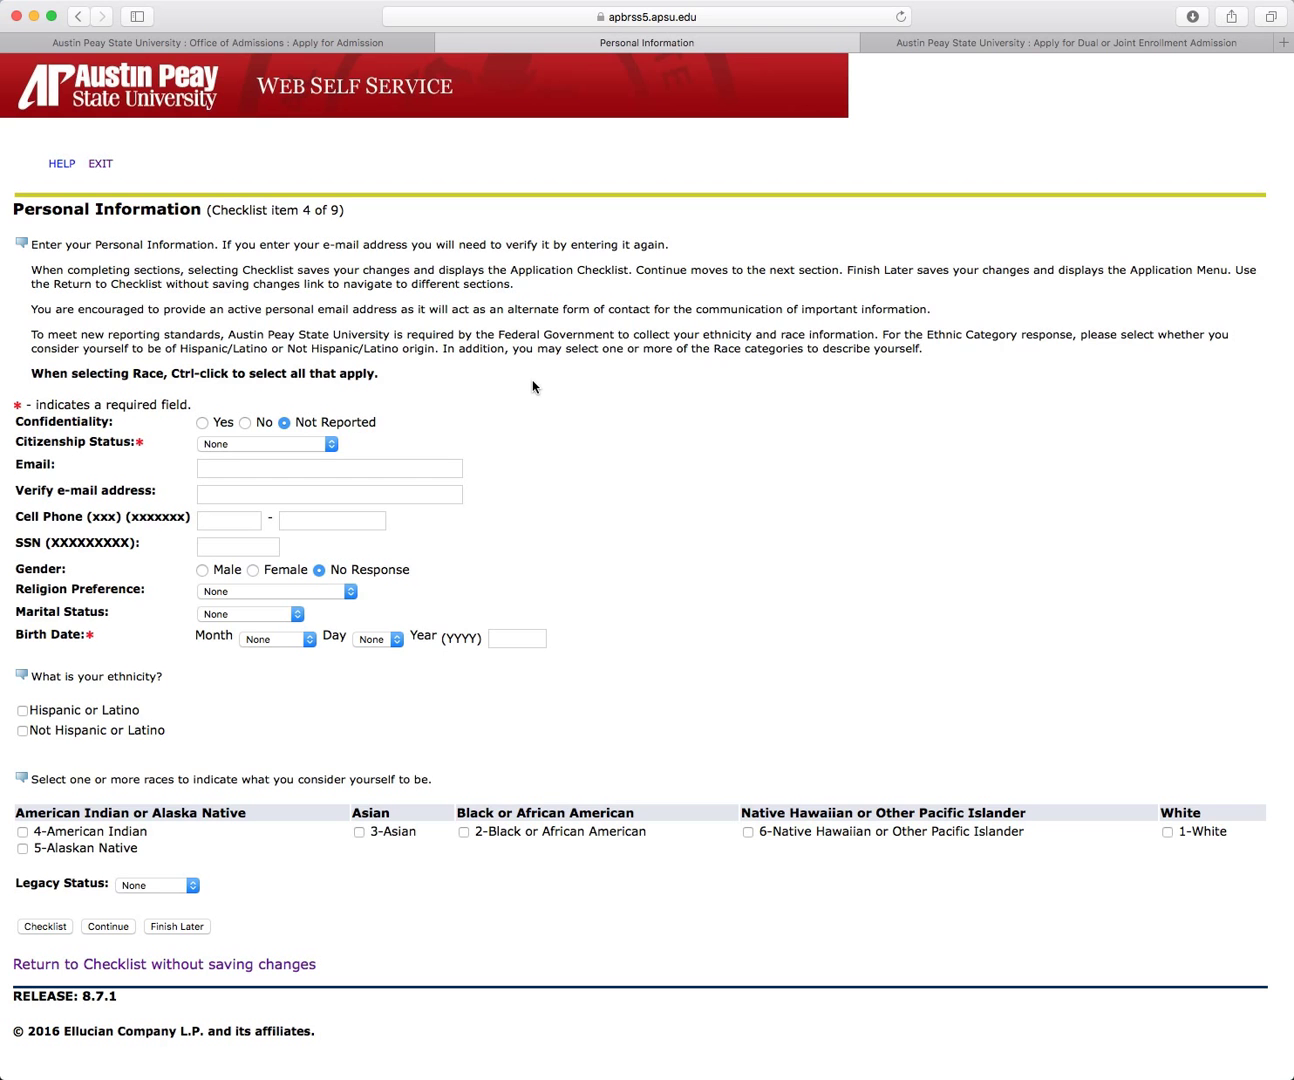
pyautogui.click(330, 445)
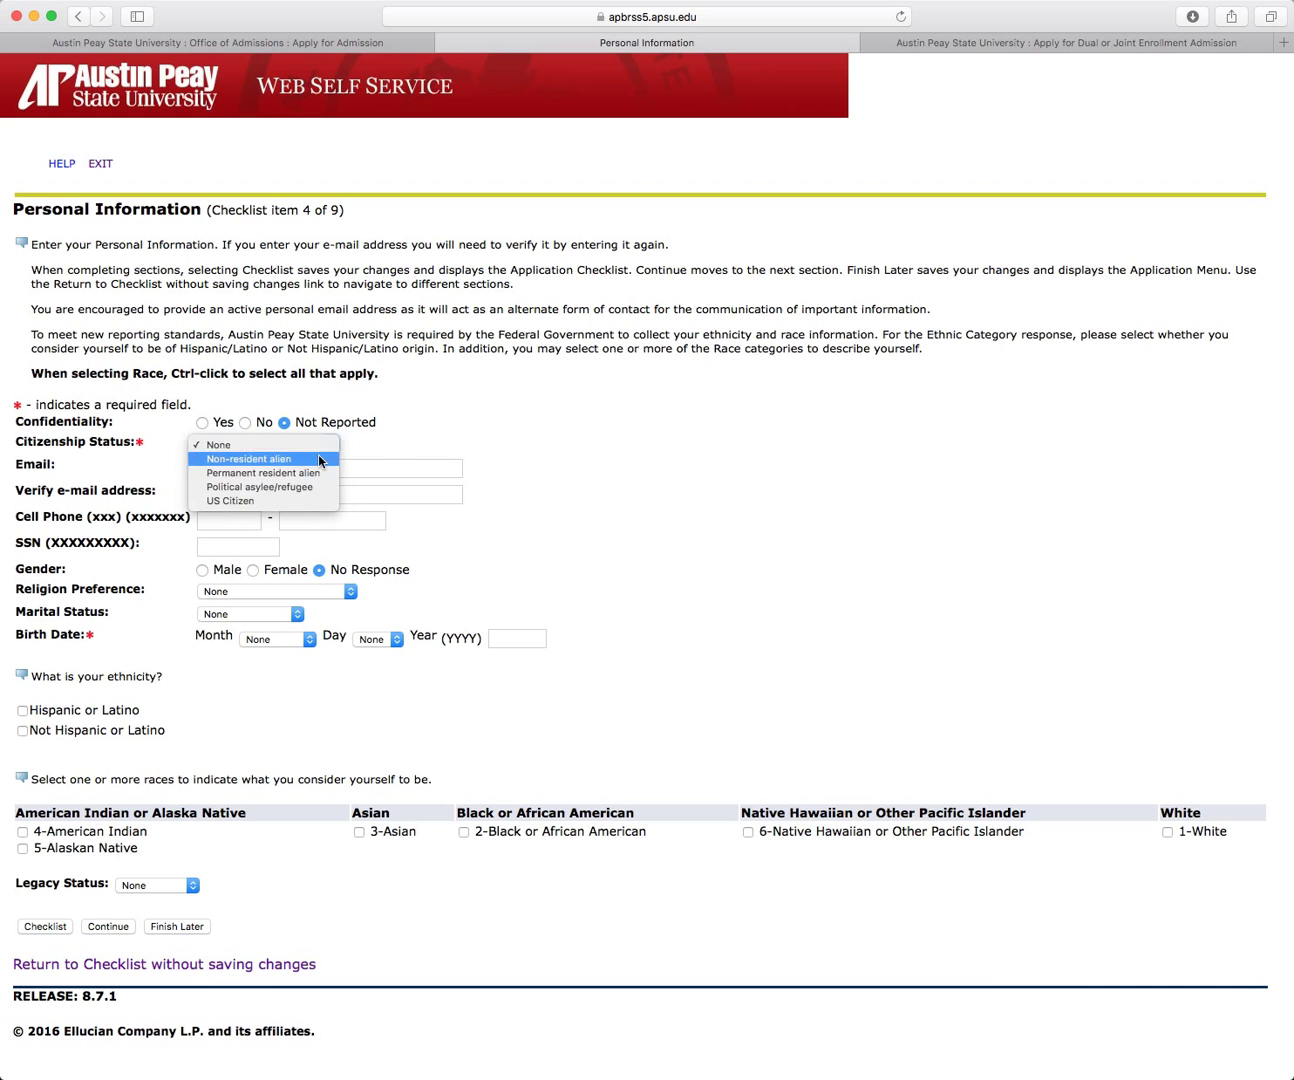
pyautogui.click(289, 501)
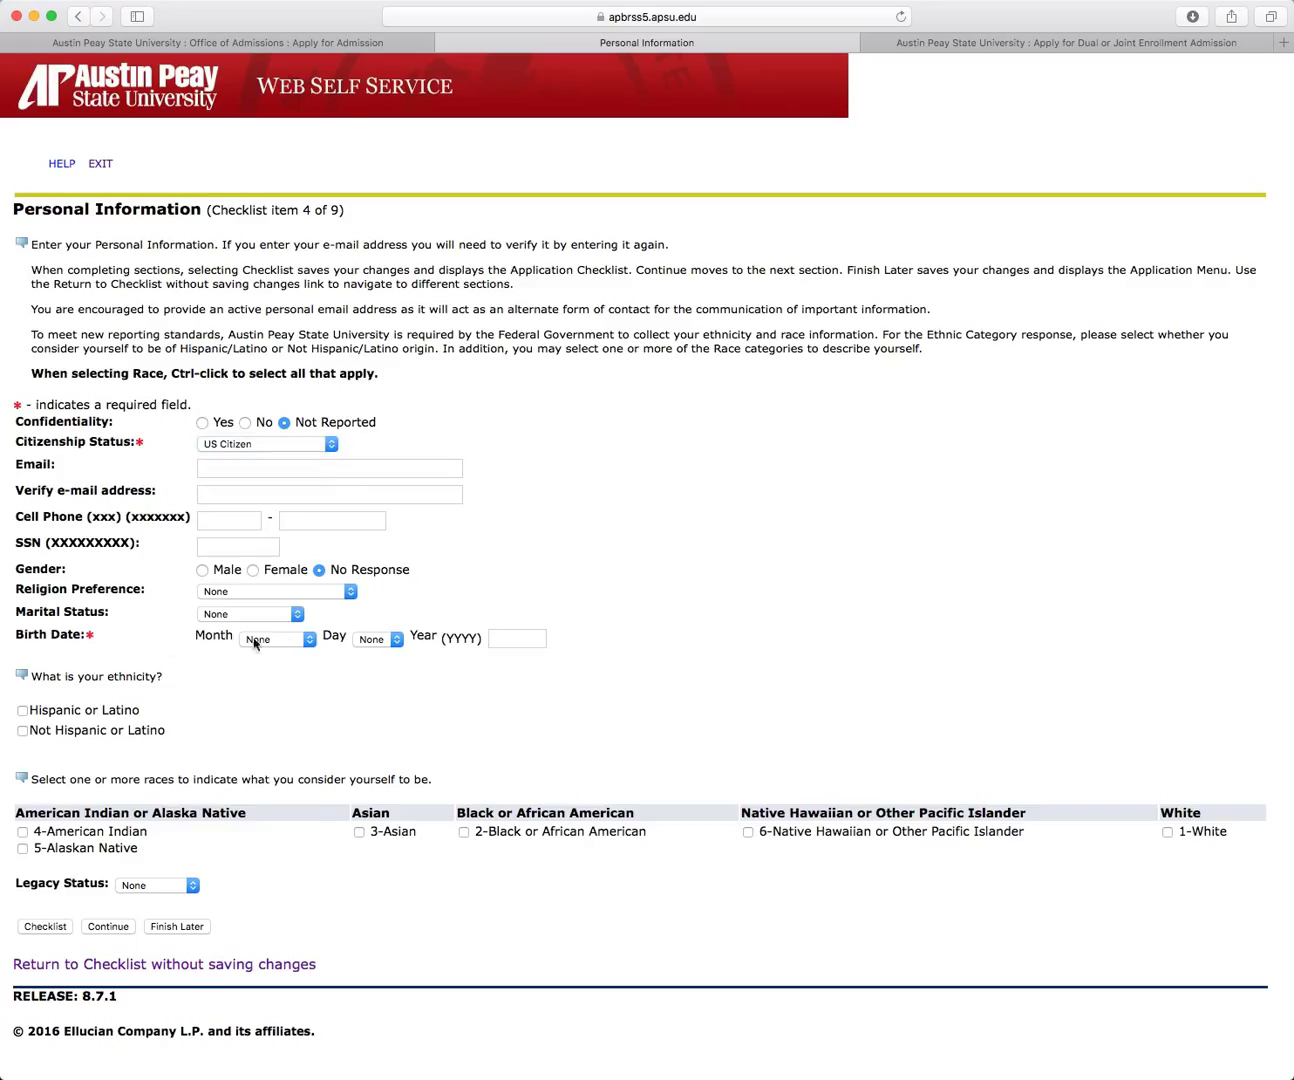
# Step: Enter birth date March 25, 2000 and save the personal information
pyautogui.click(309, 640)
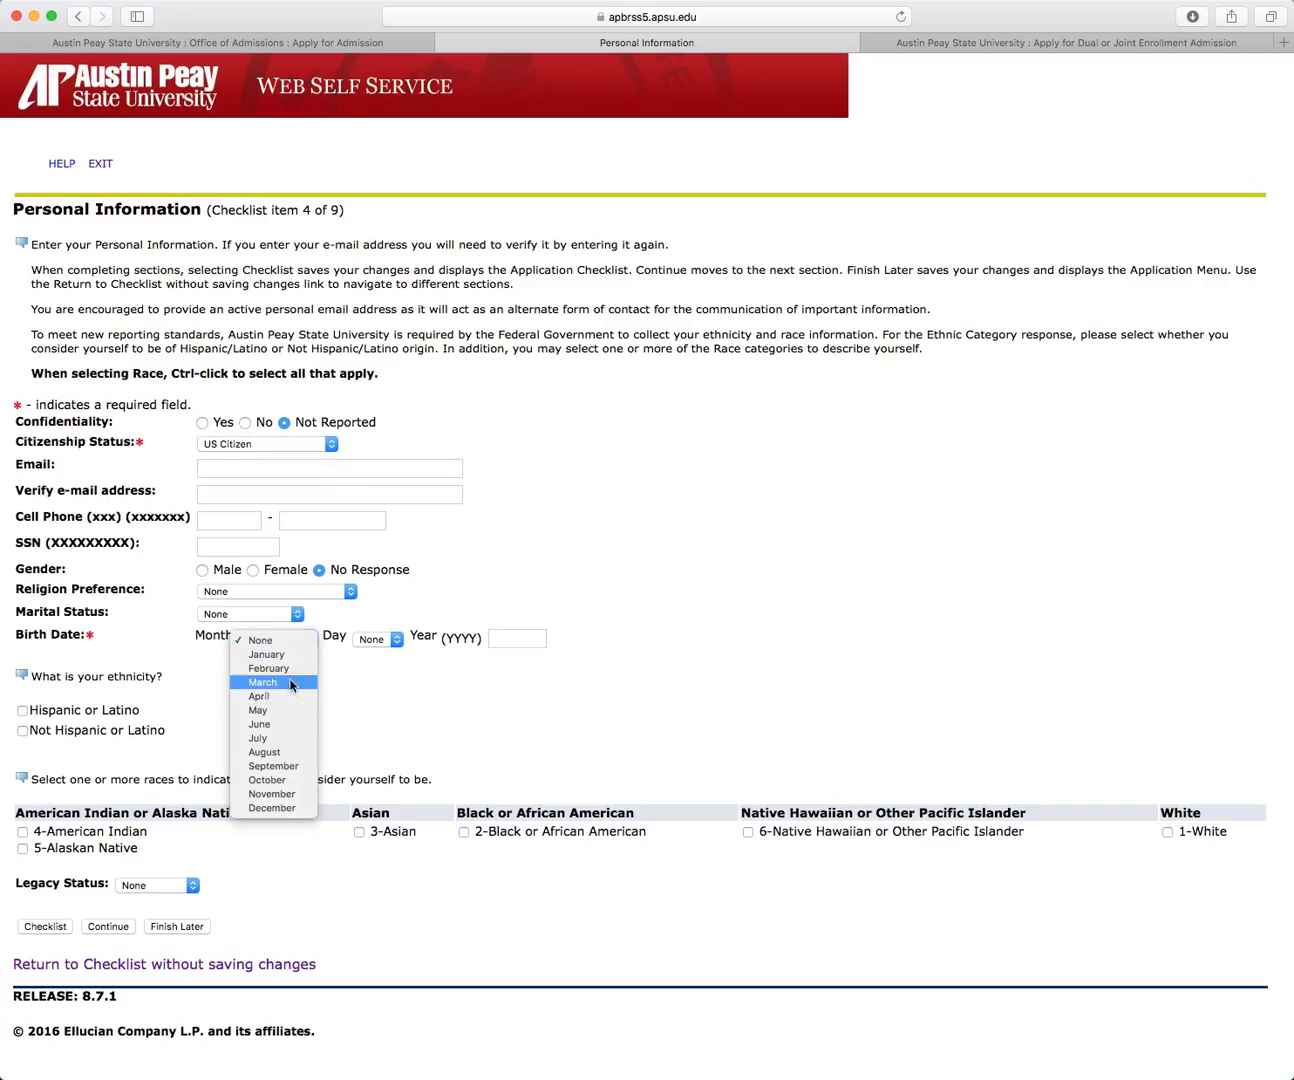
pyautogui.click(292, 683)
pyautogui.click(397, 645)
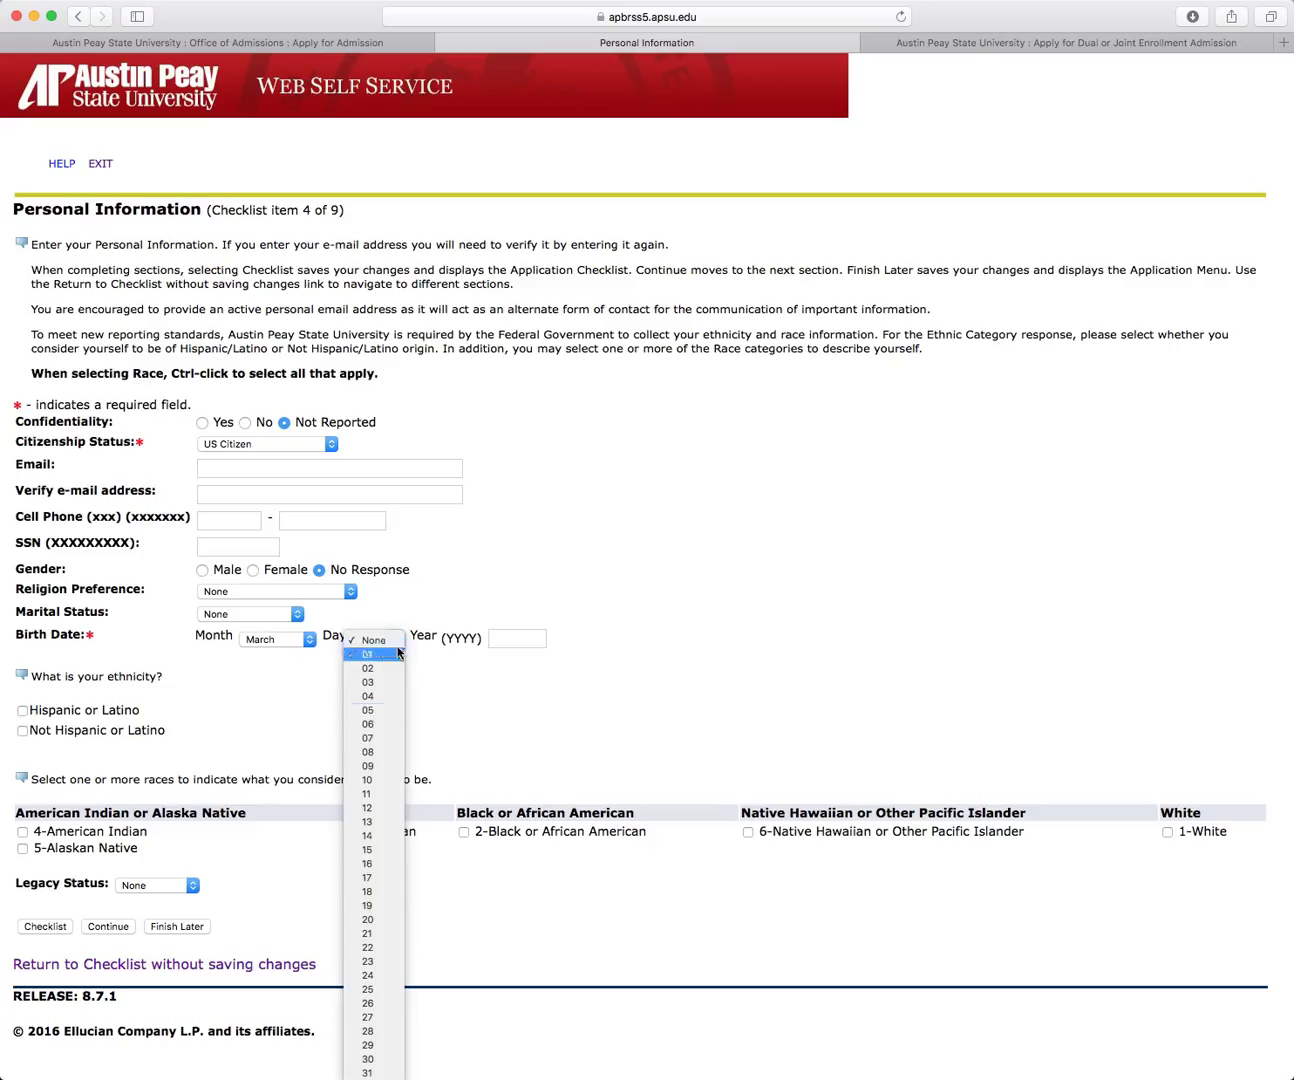
pyautogui.click(380, 990)
pyautogui.click(498, 638)
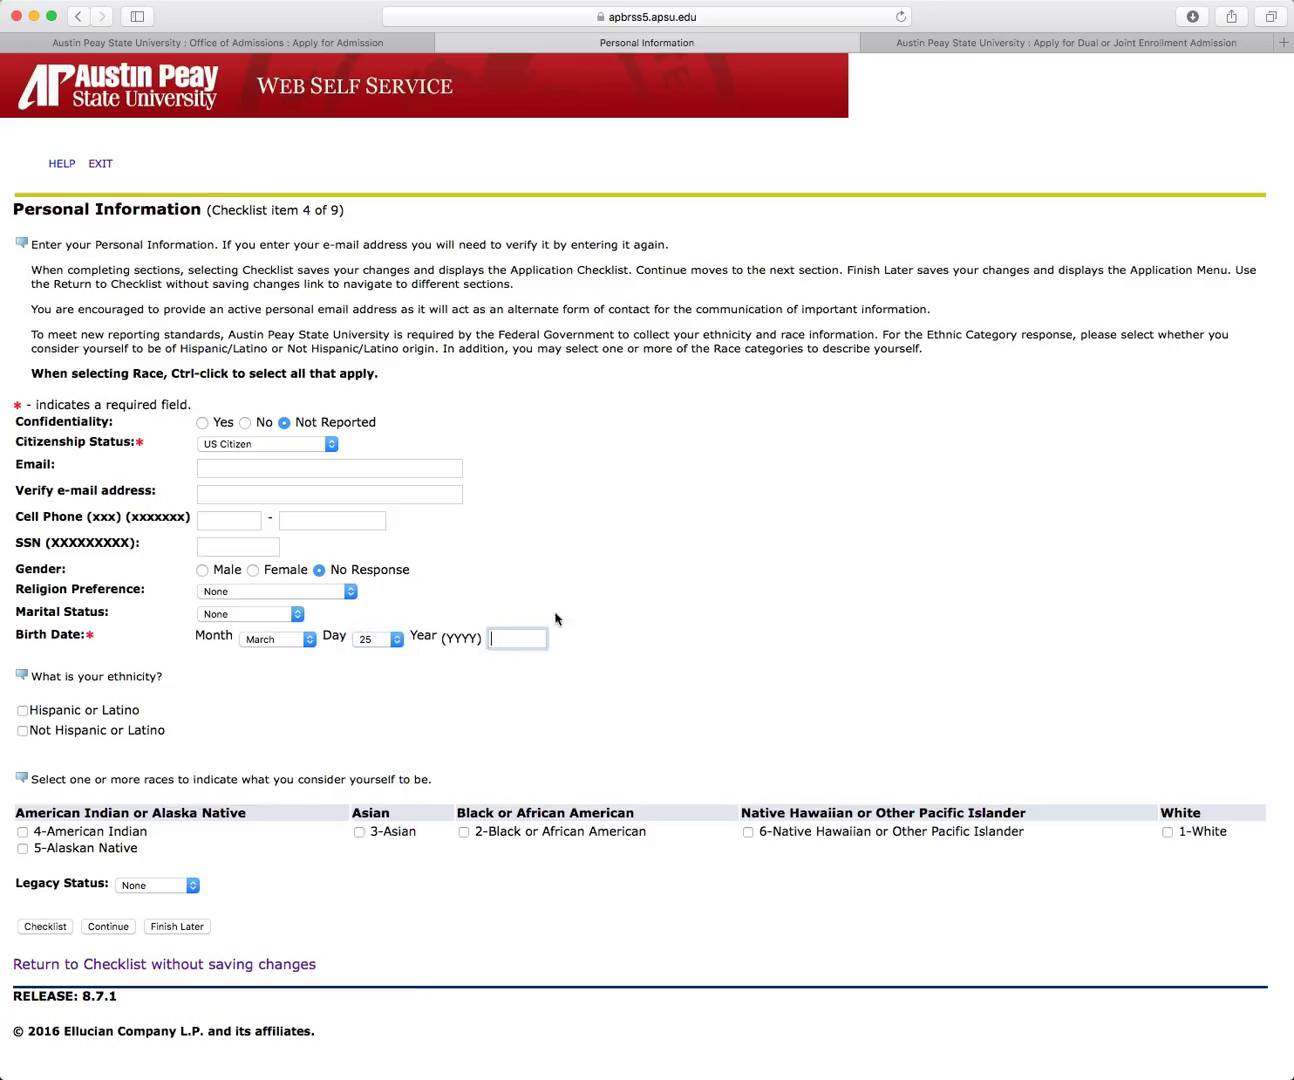
pyautogui.write('200')
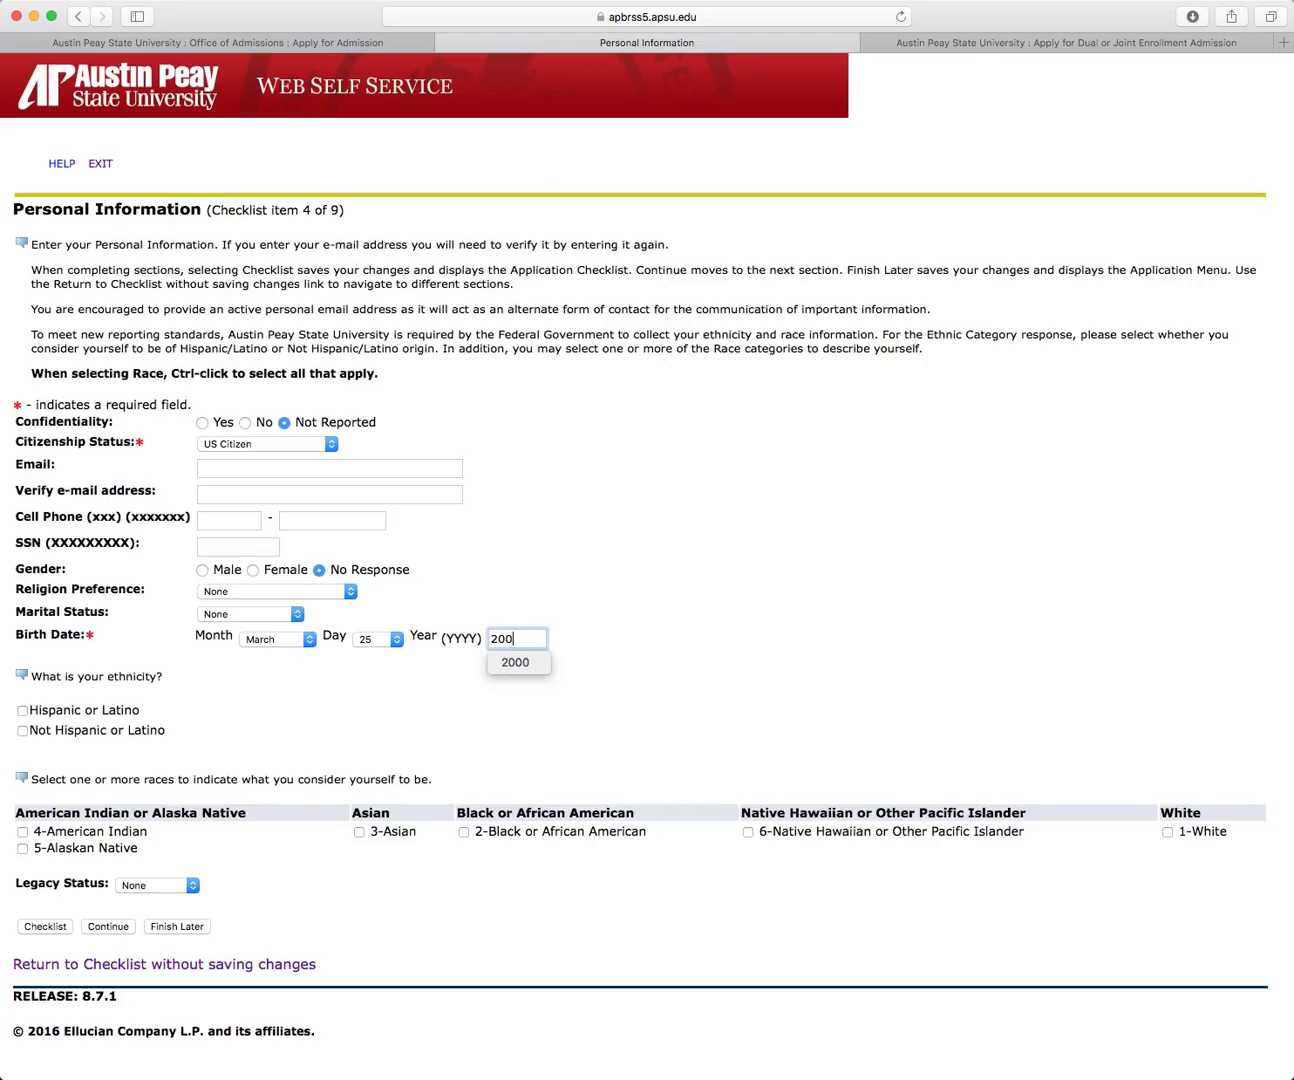
pyautogui.write('0')
pyautogui.click(473, 697)
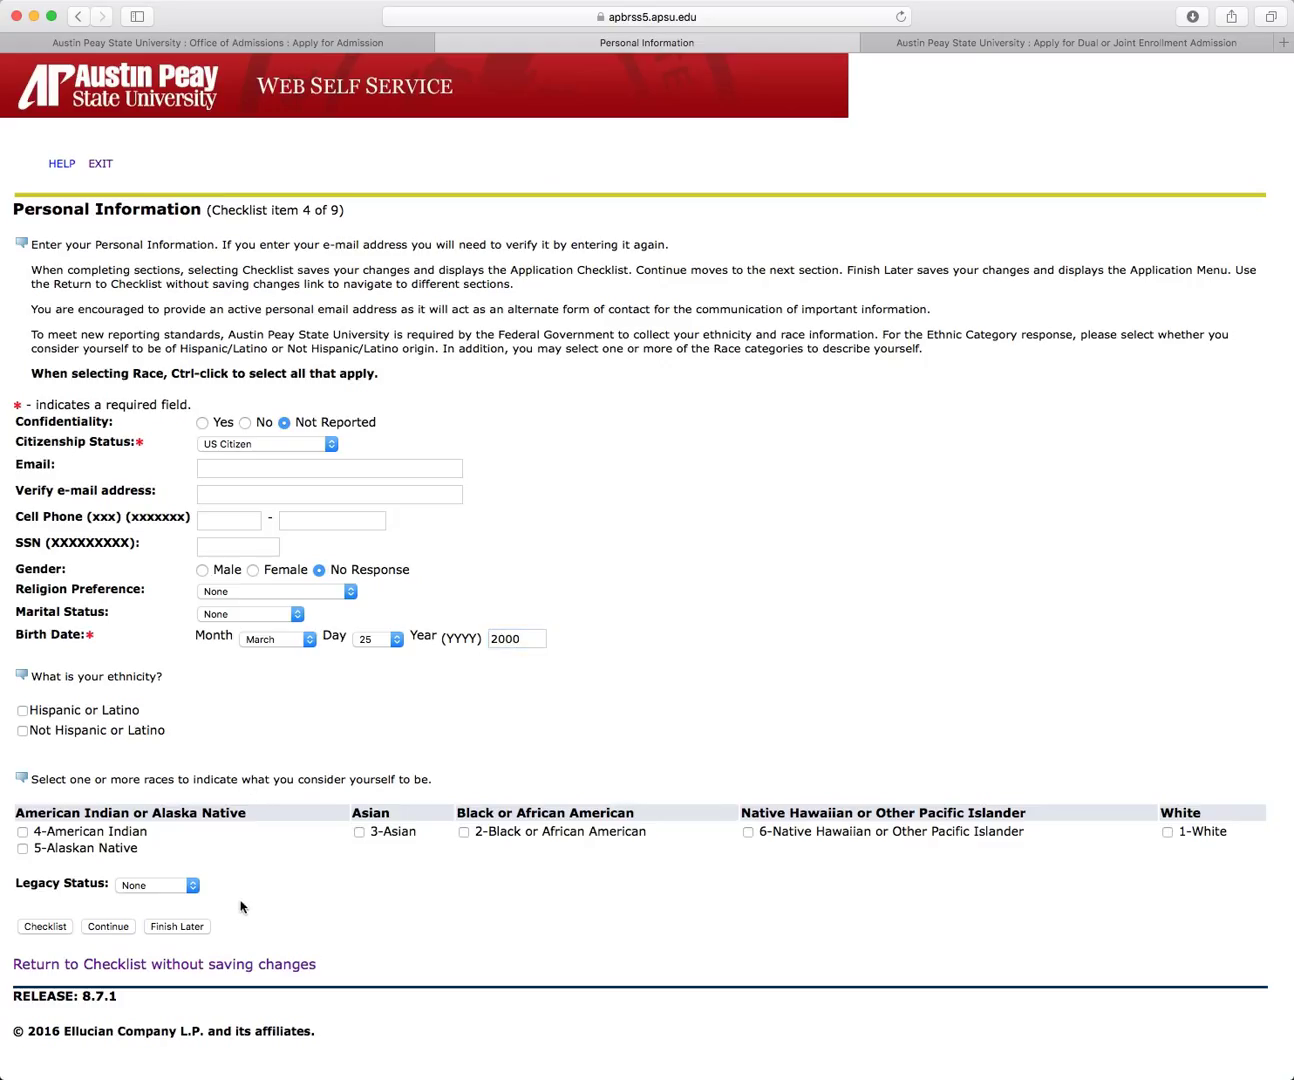
pyautogui.click(108, 927)
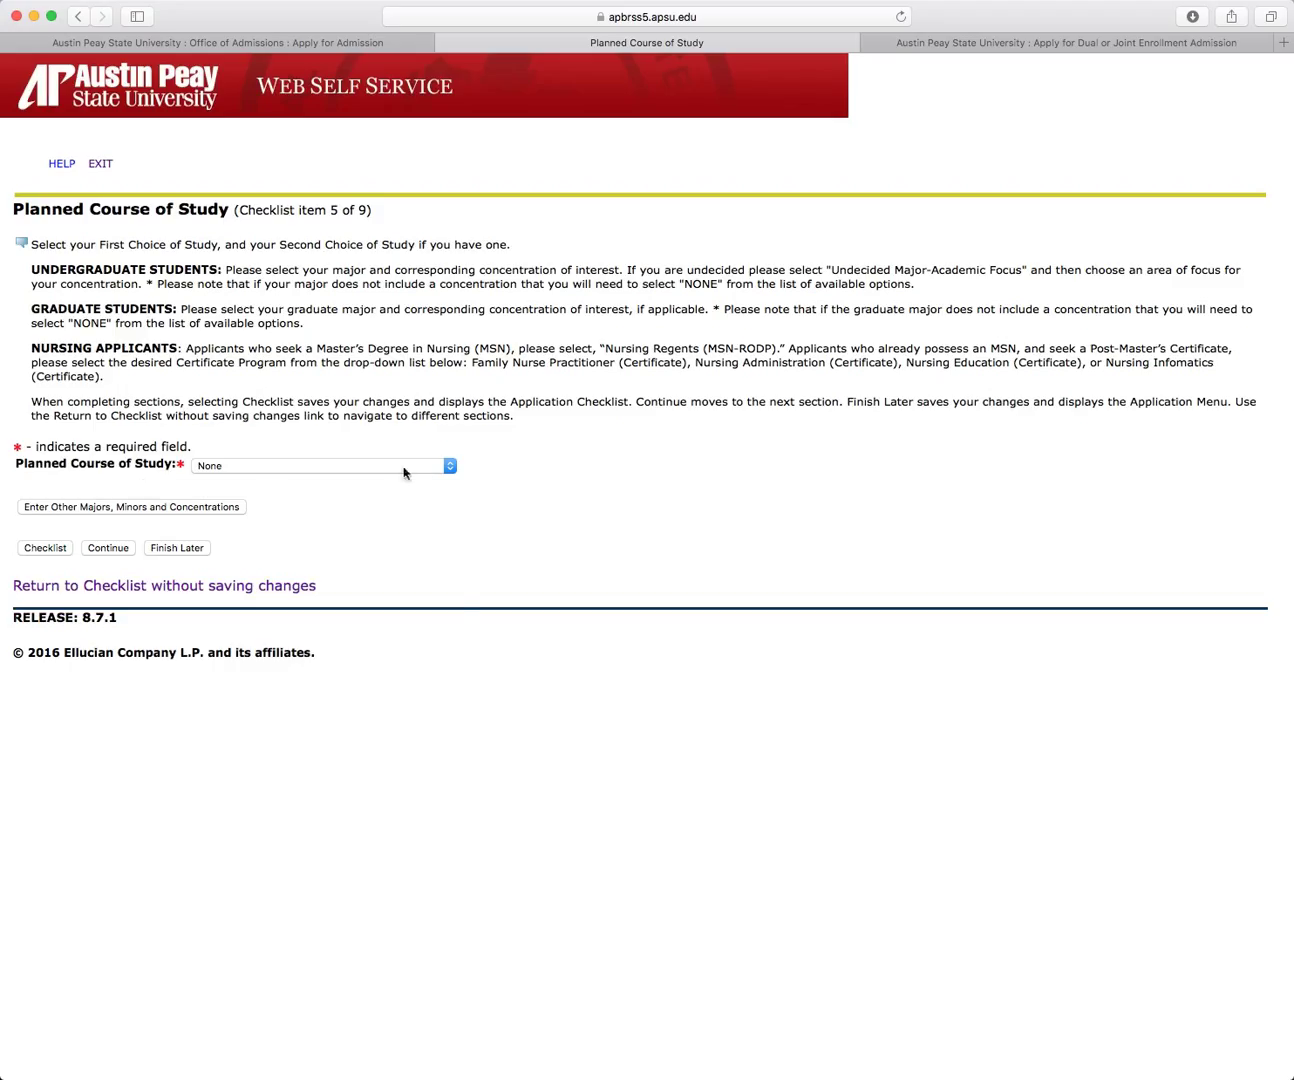
# Step: Pick Undecided Major - Academic Focus, then the General Studies, Liberal Arts concentration
pyautogui.click(447, 467)
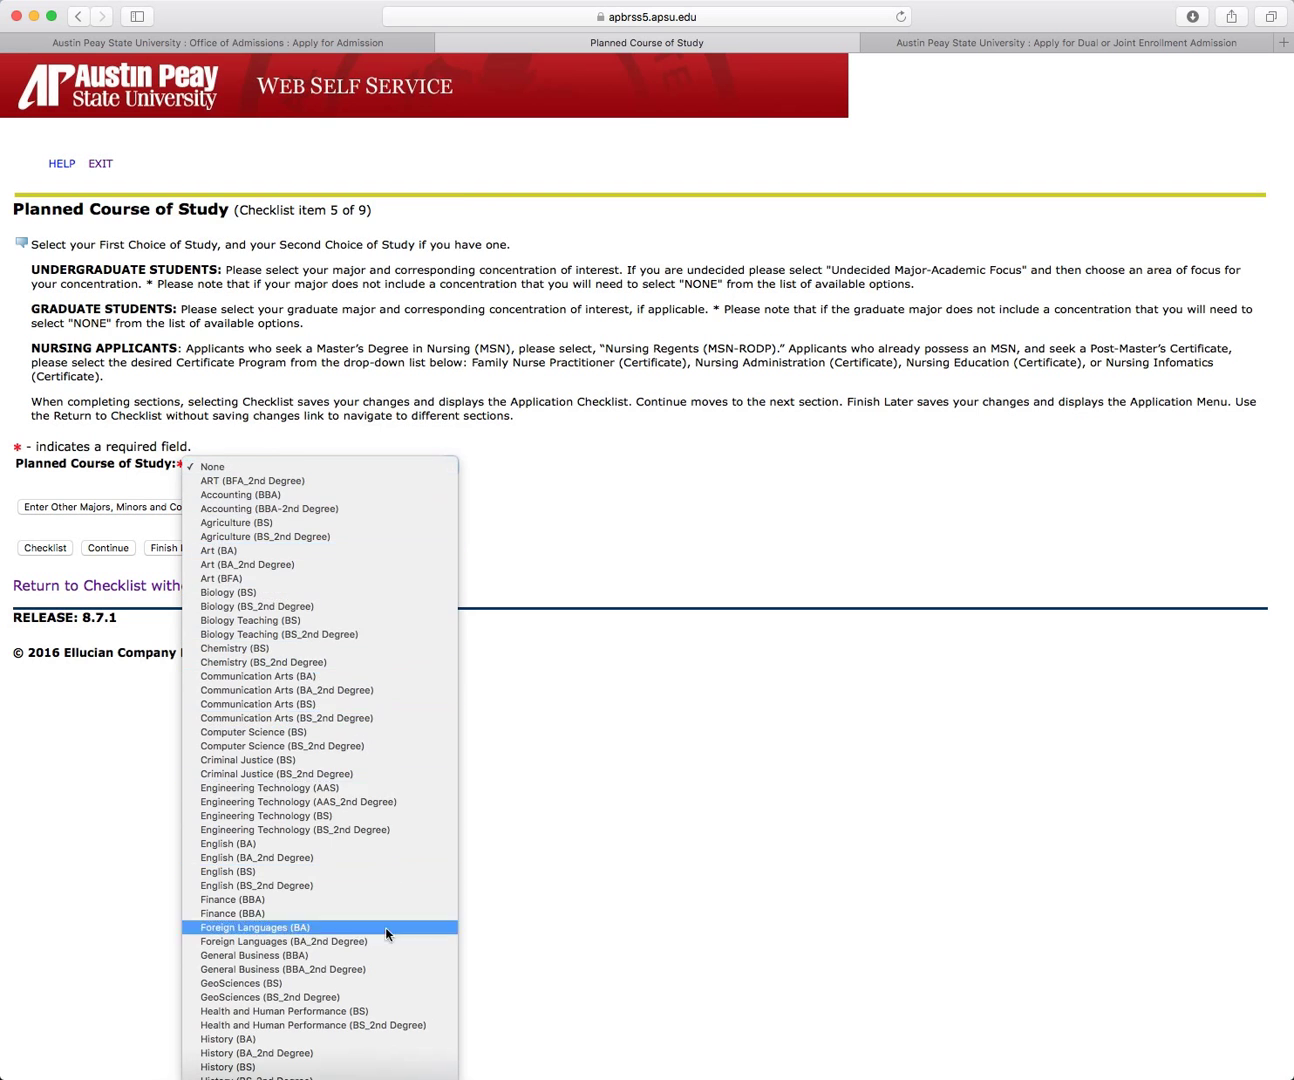
pyautogui.scroll(-5, 391, 961)
pyautogui.click(356, 988)
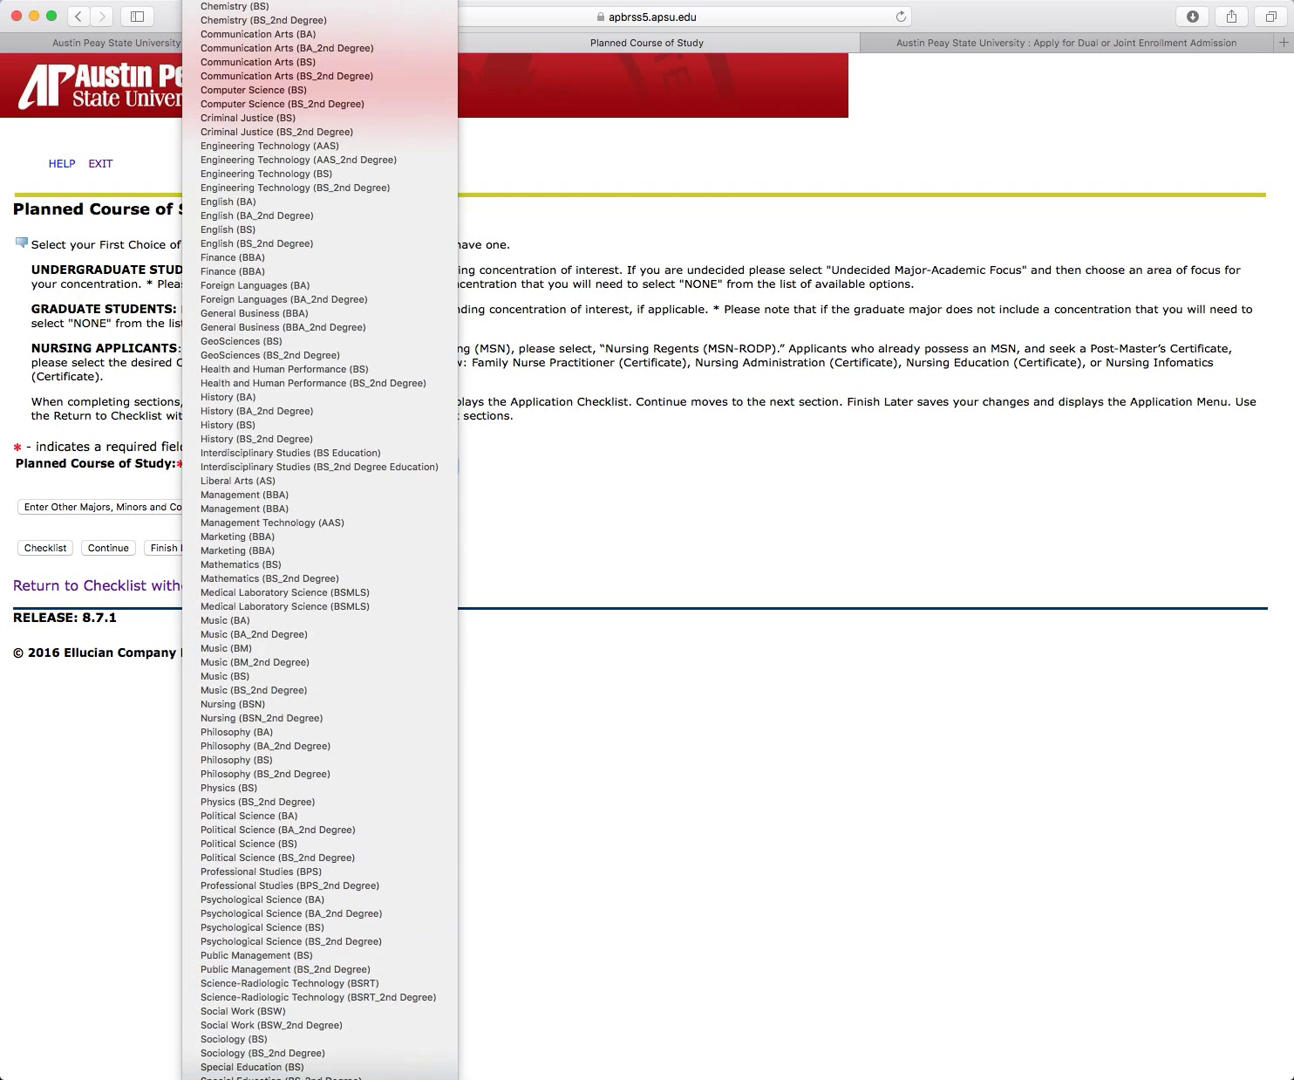
pyautogui.press('Escape')
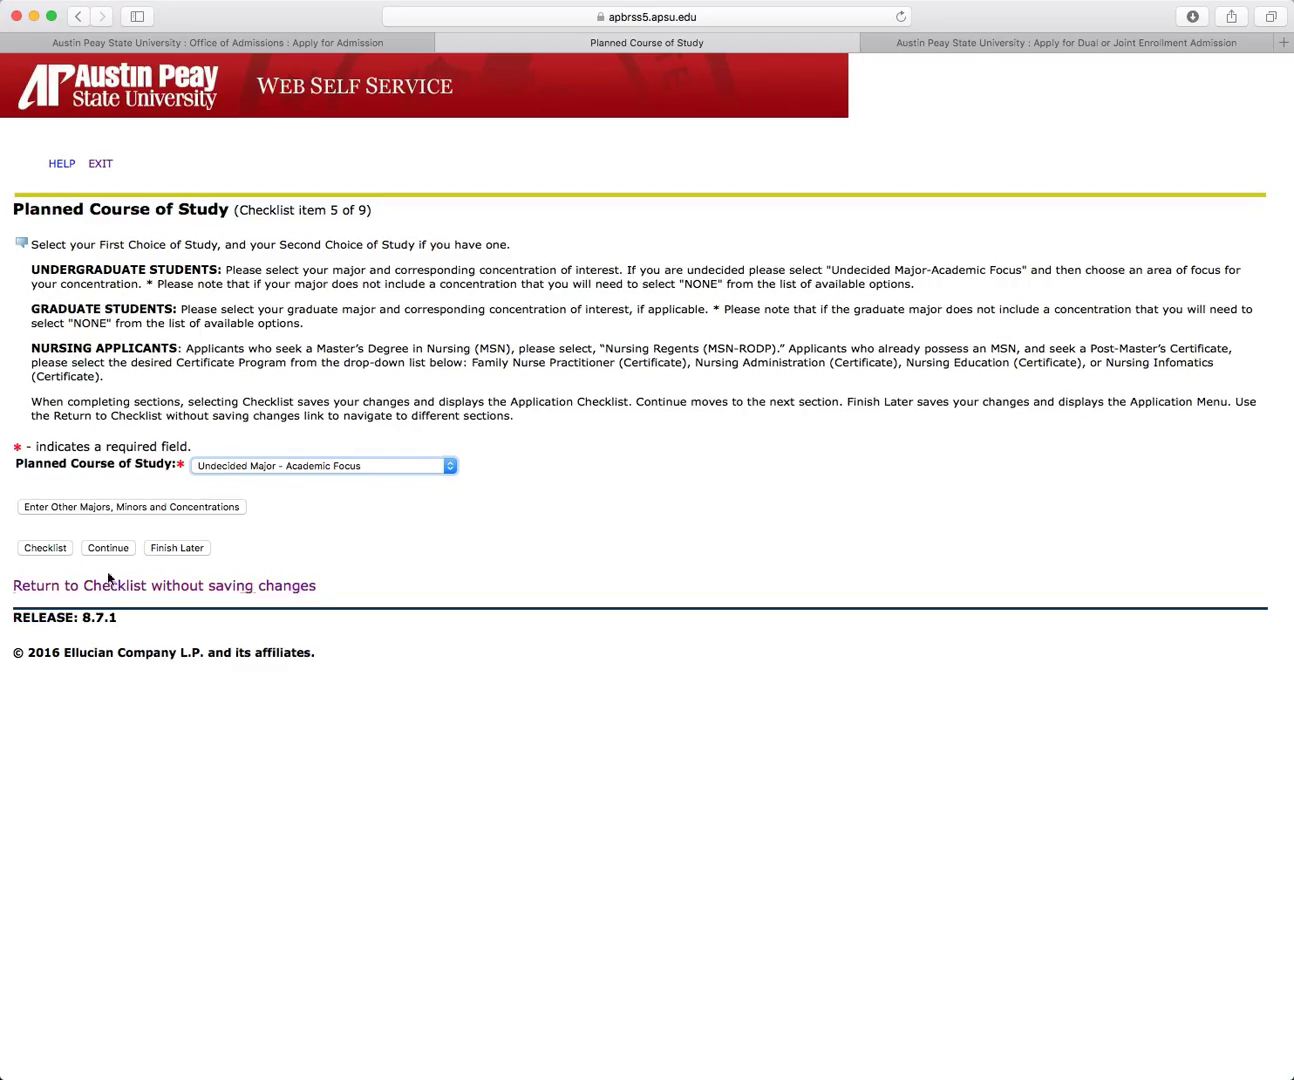
pyautogui.click(88, 548)
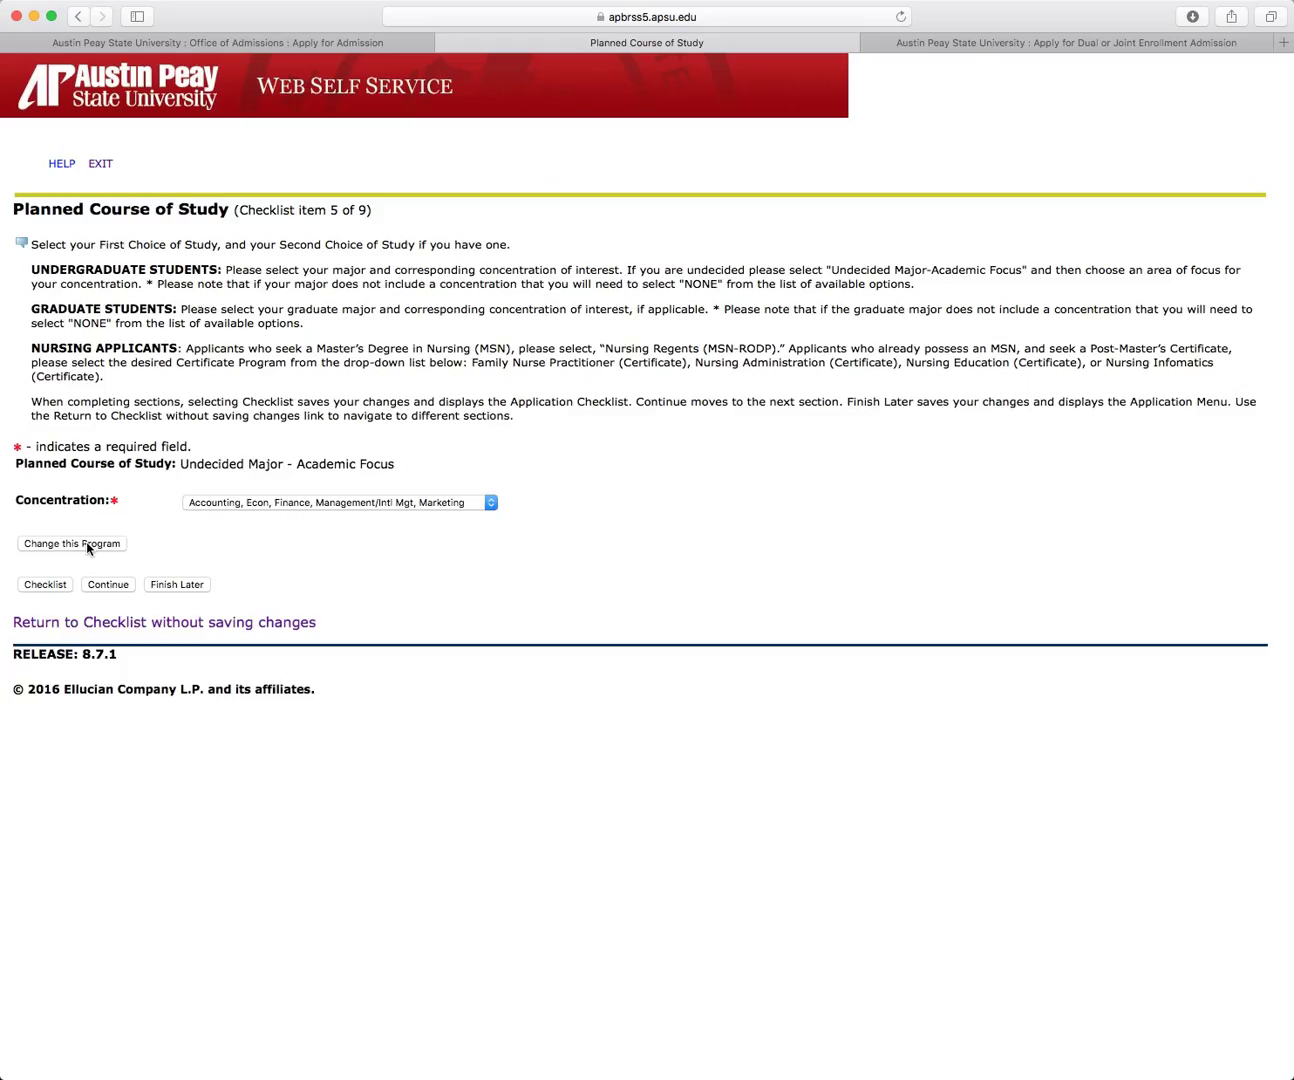
pyautogui.click(493, 504)
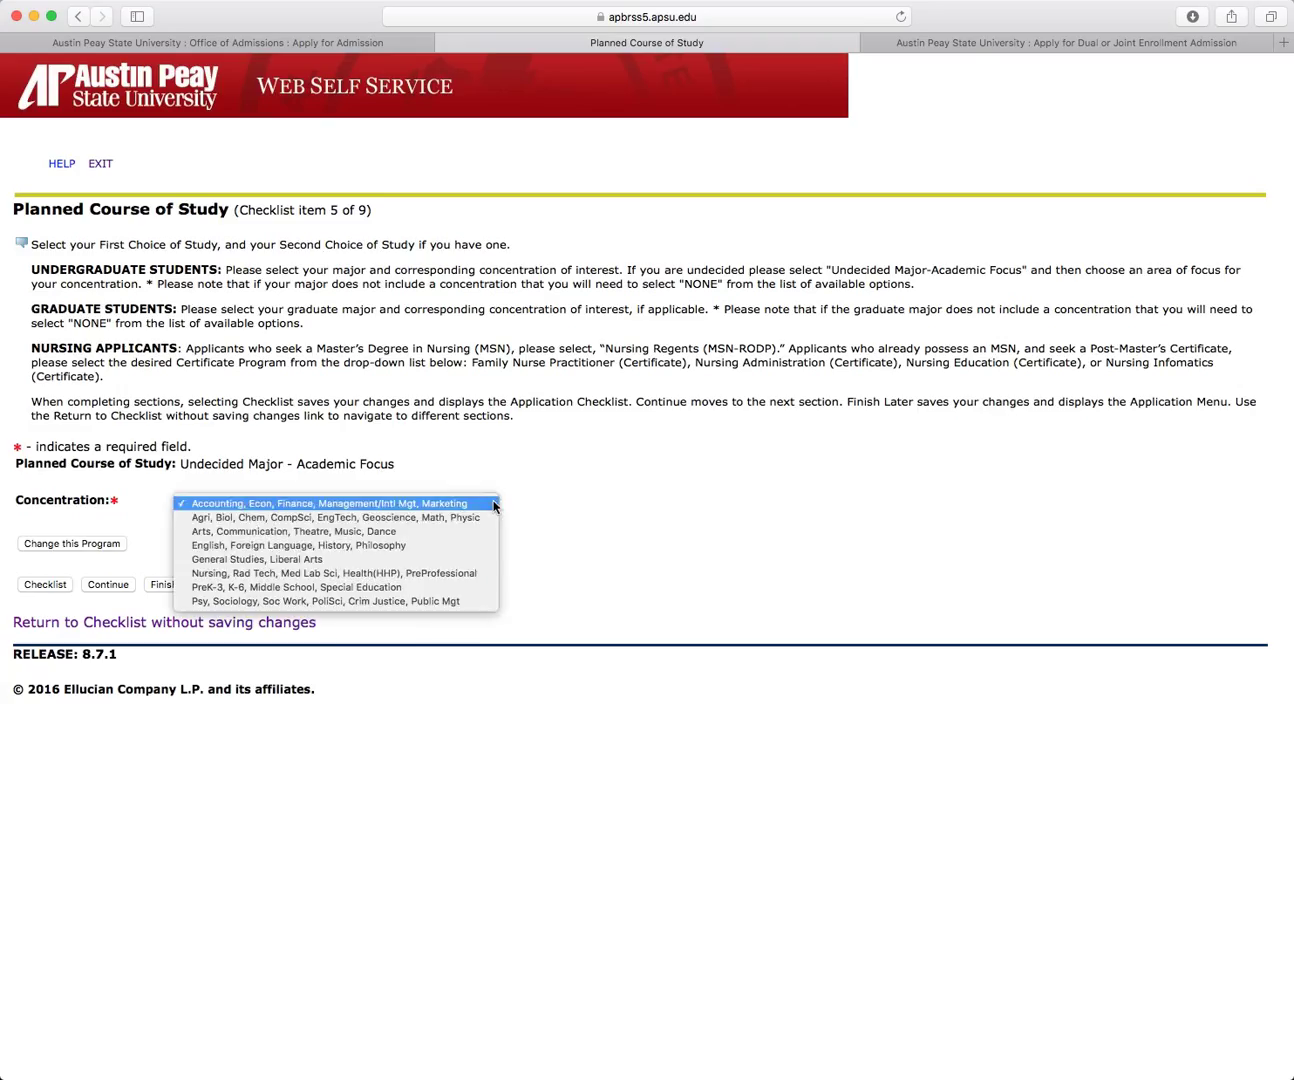
pyautogui.click(400, 561)
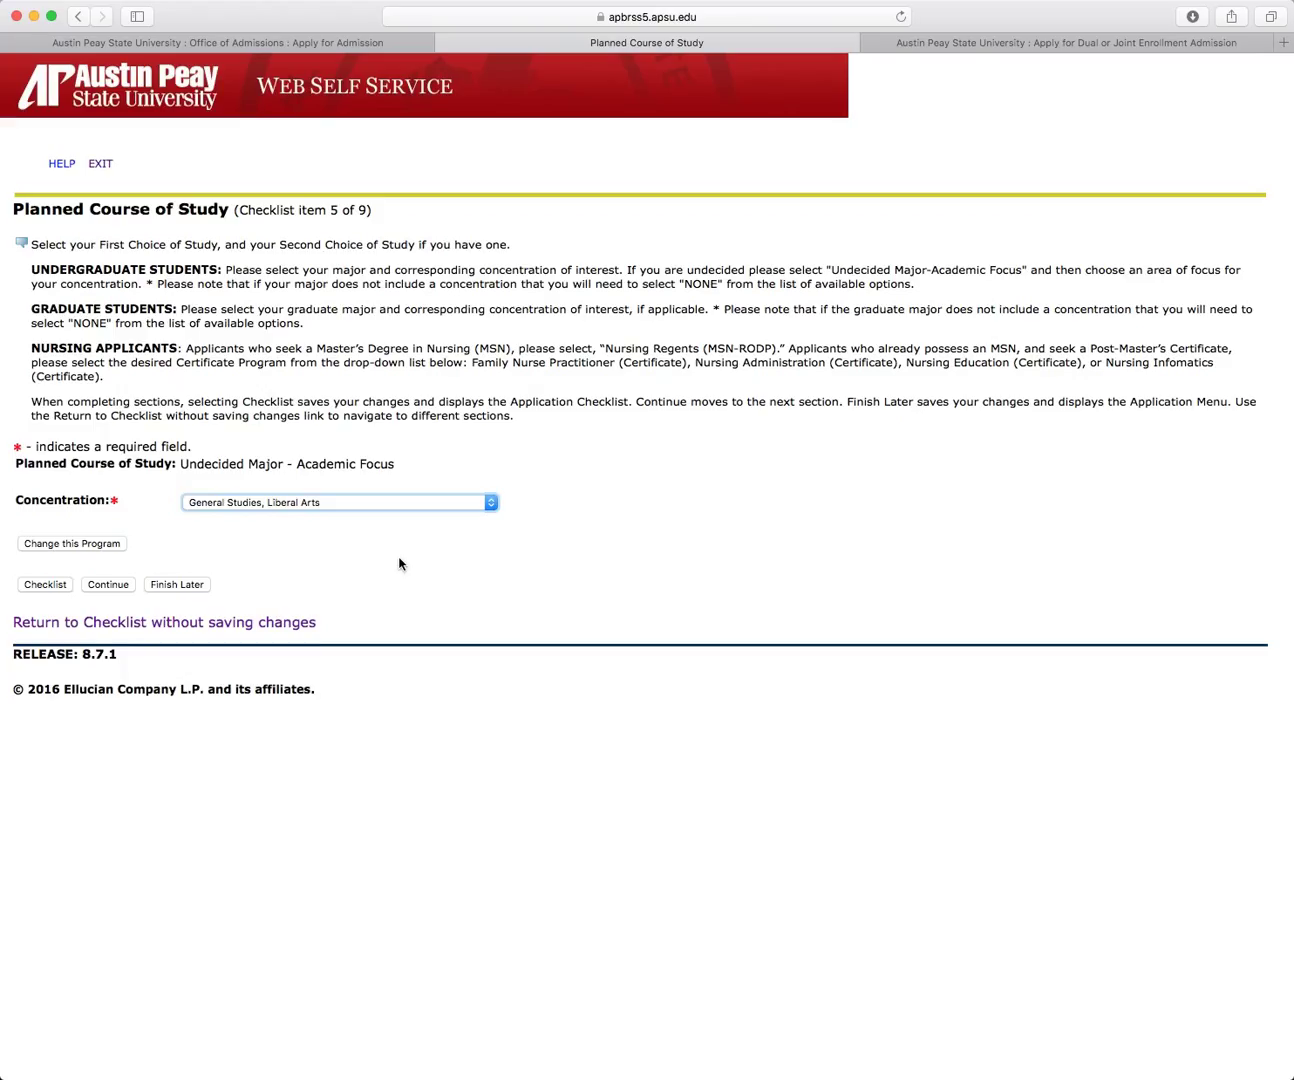
# Step: Save the planned course of study and continue past Parental Information to the High School section
pyautogui.click(120, 587)
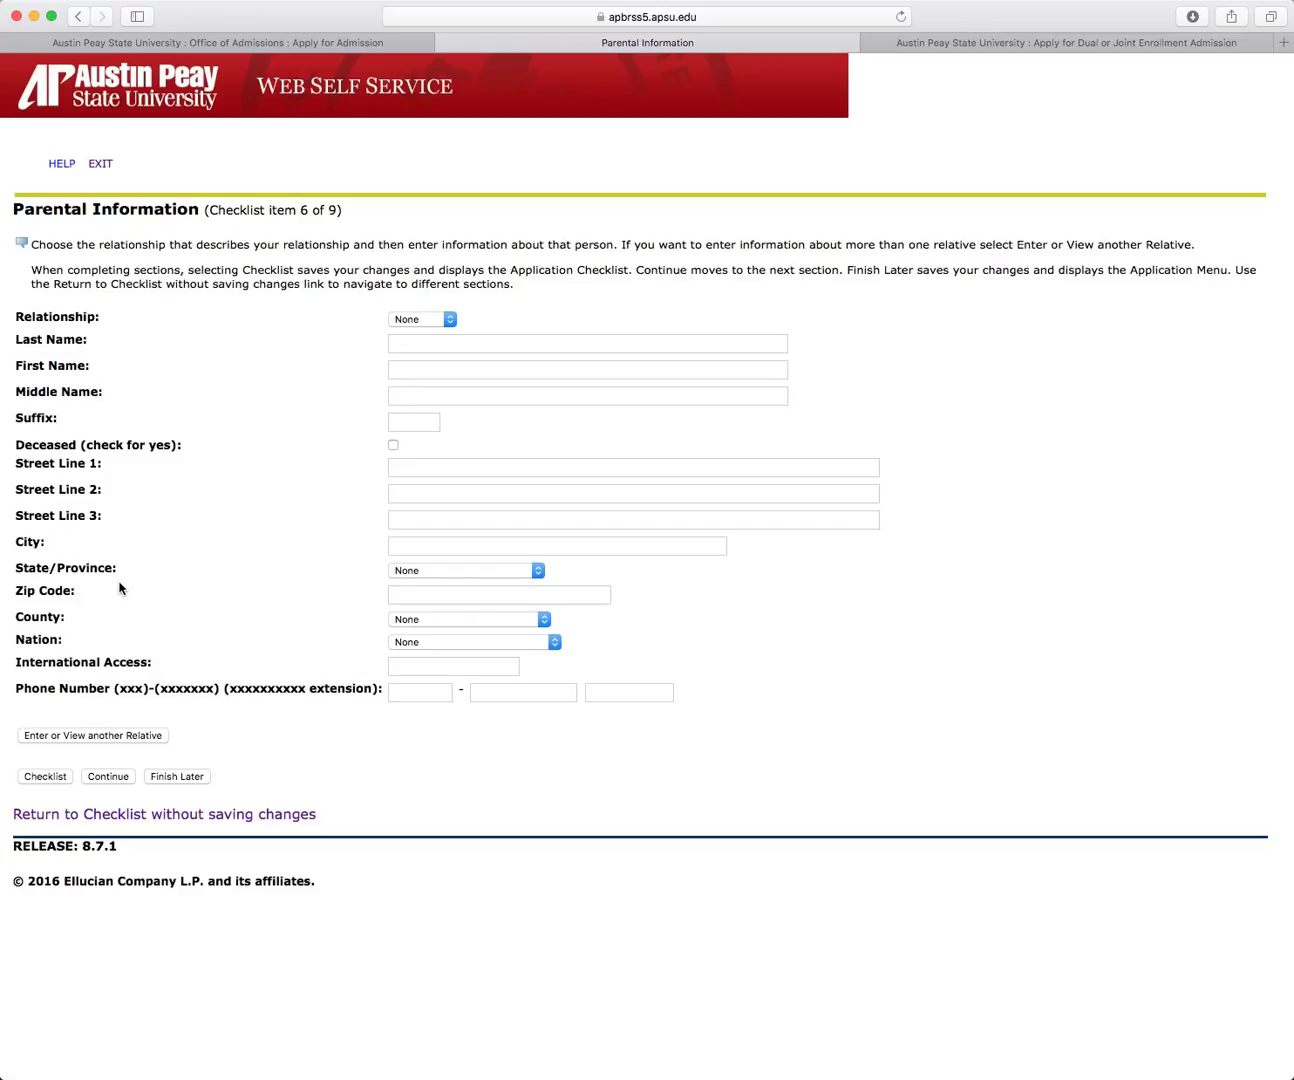
pyautogui.click(109, 779)
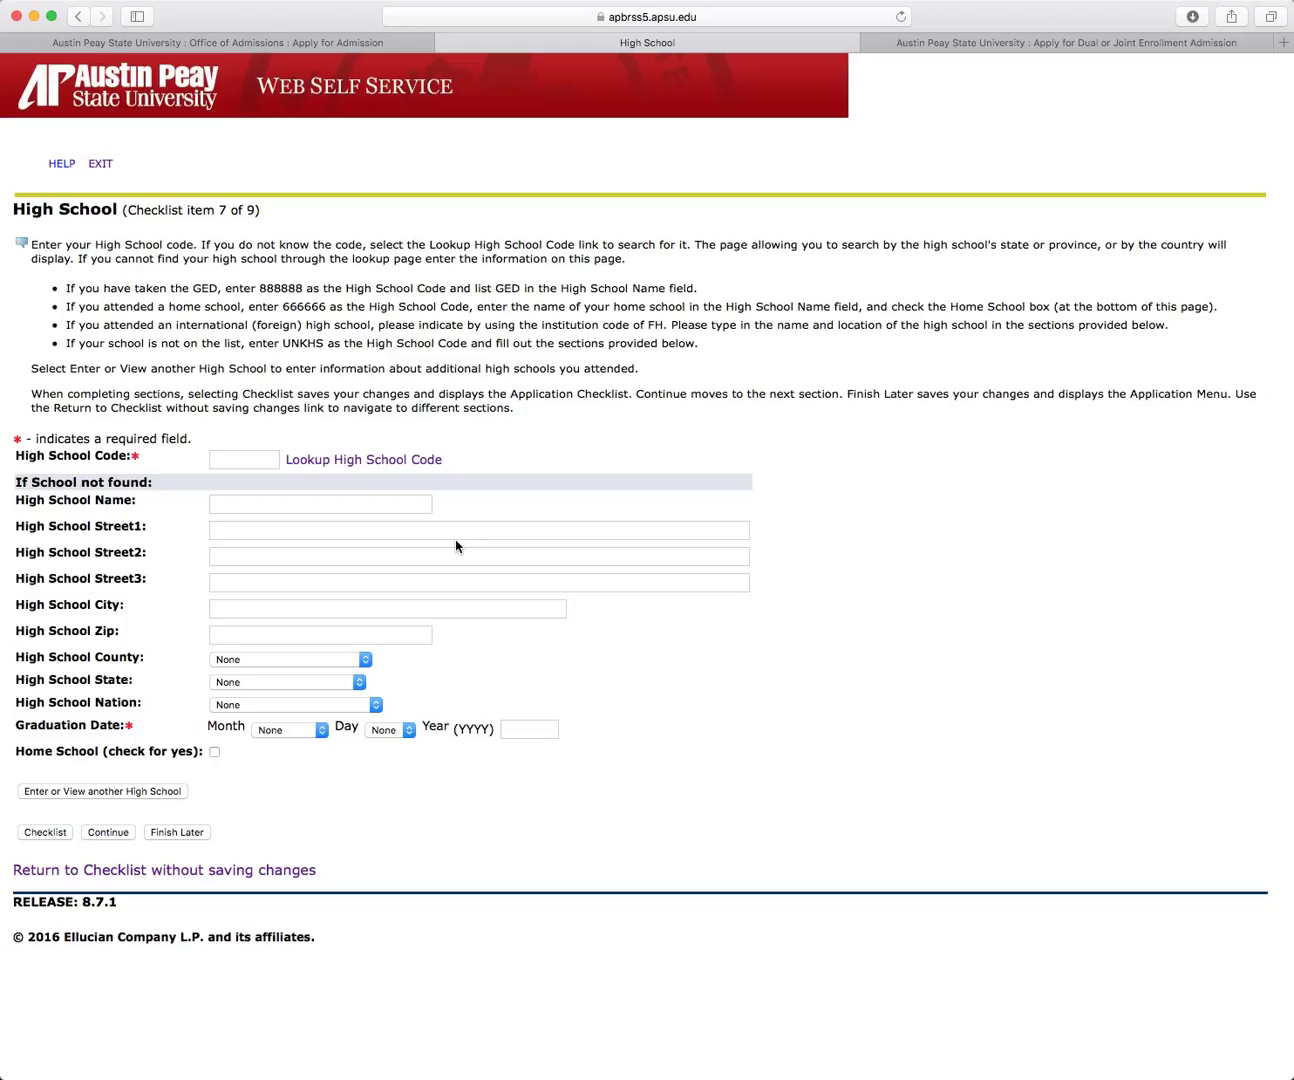
# Step: Look up Kenwood High School in CLARKSVILLE, Tennessee (code 430364) and copy it into the form
pyautogui.click(396, 465)
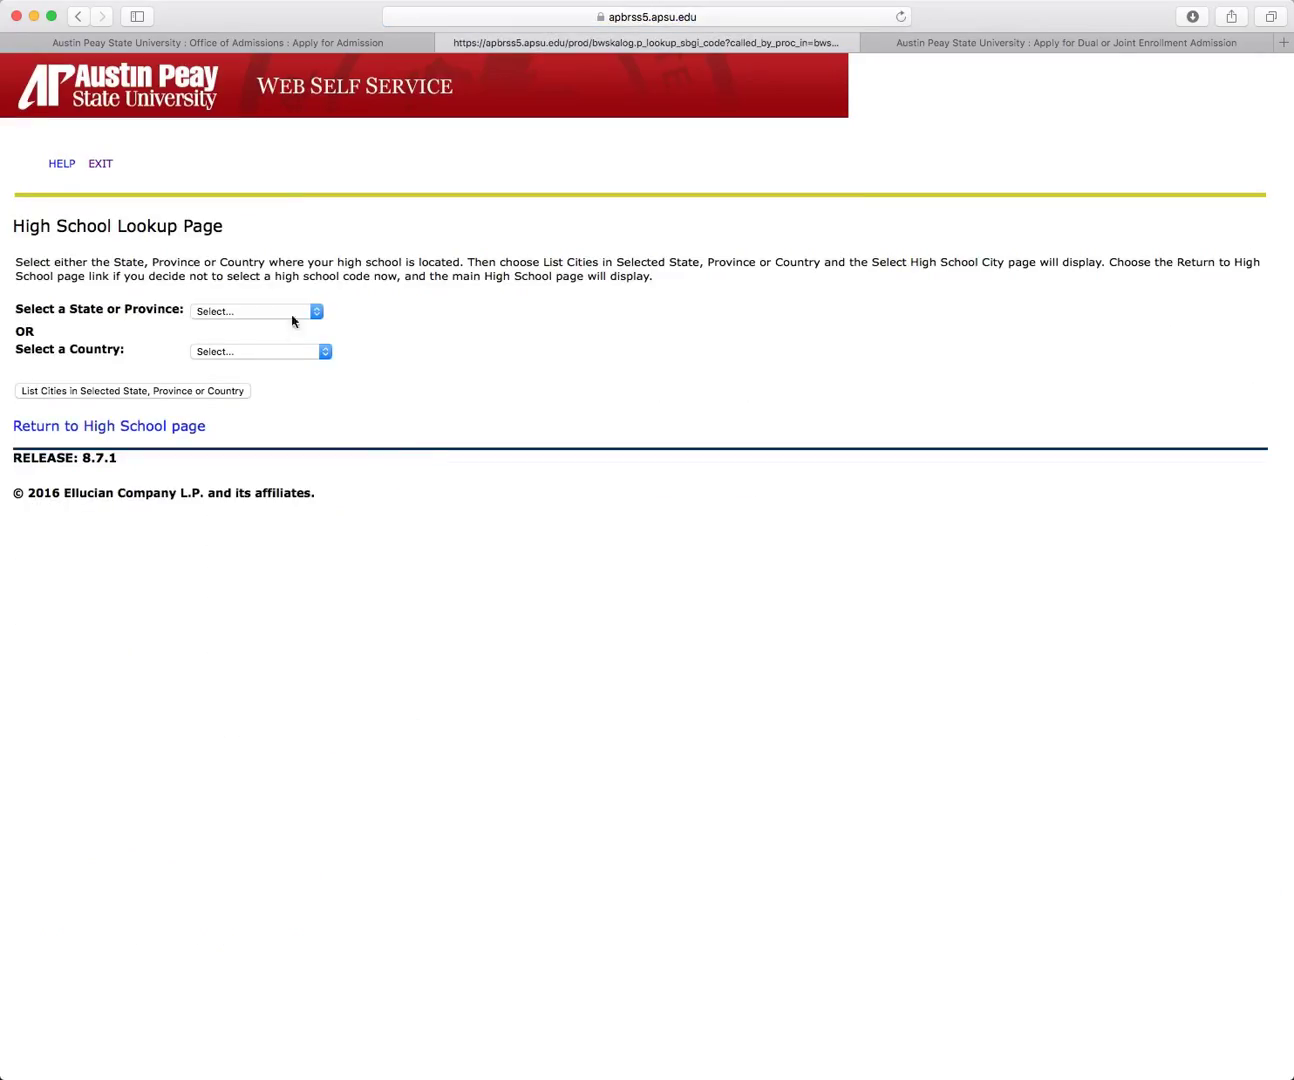
pyautogui.click(316, 312)
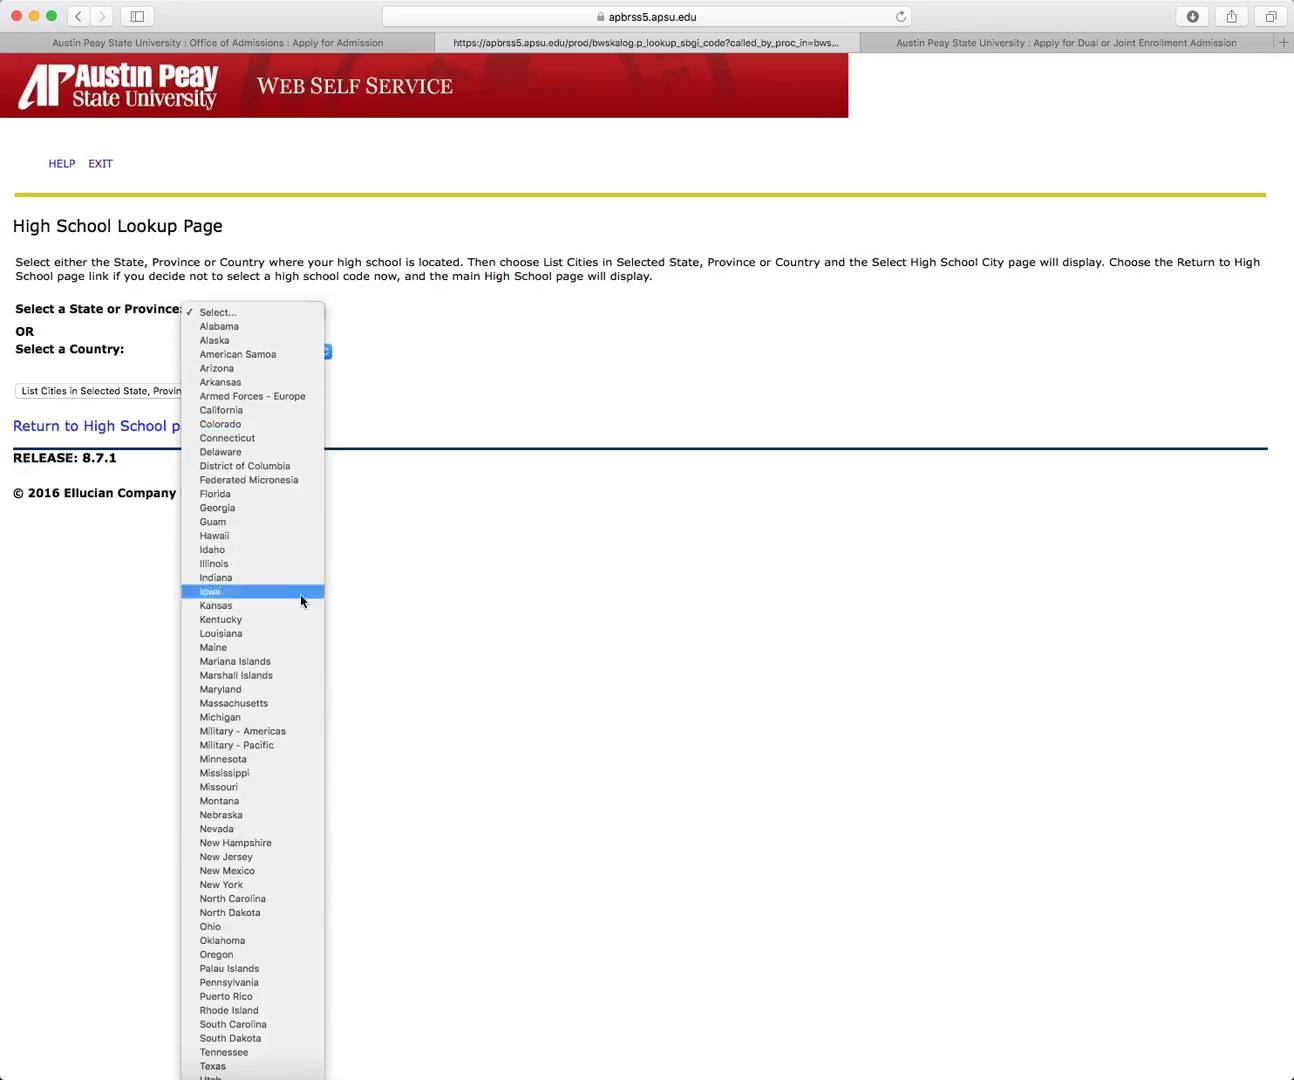
pyautogui.click(240, 1055)
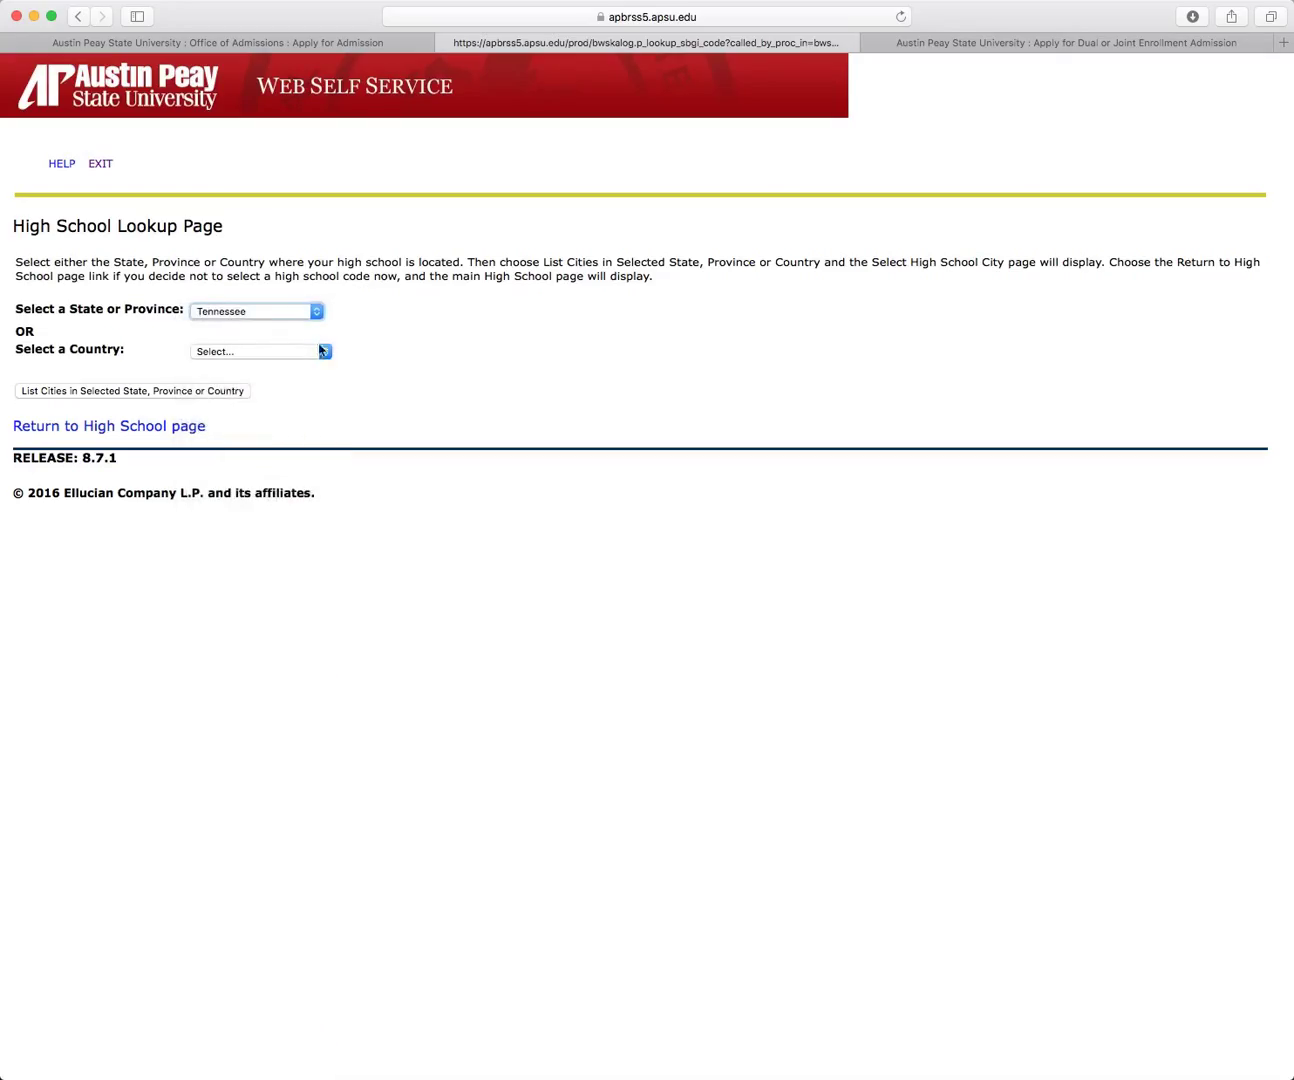
pyautogui.click(169, 399)
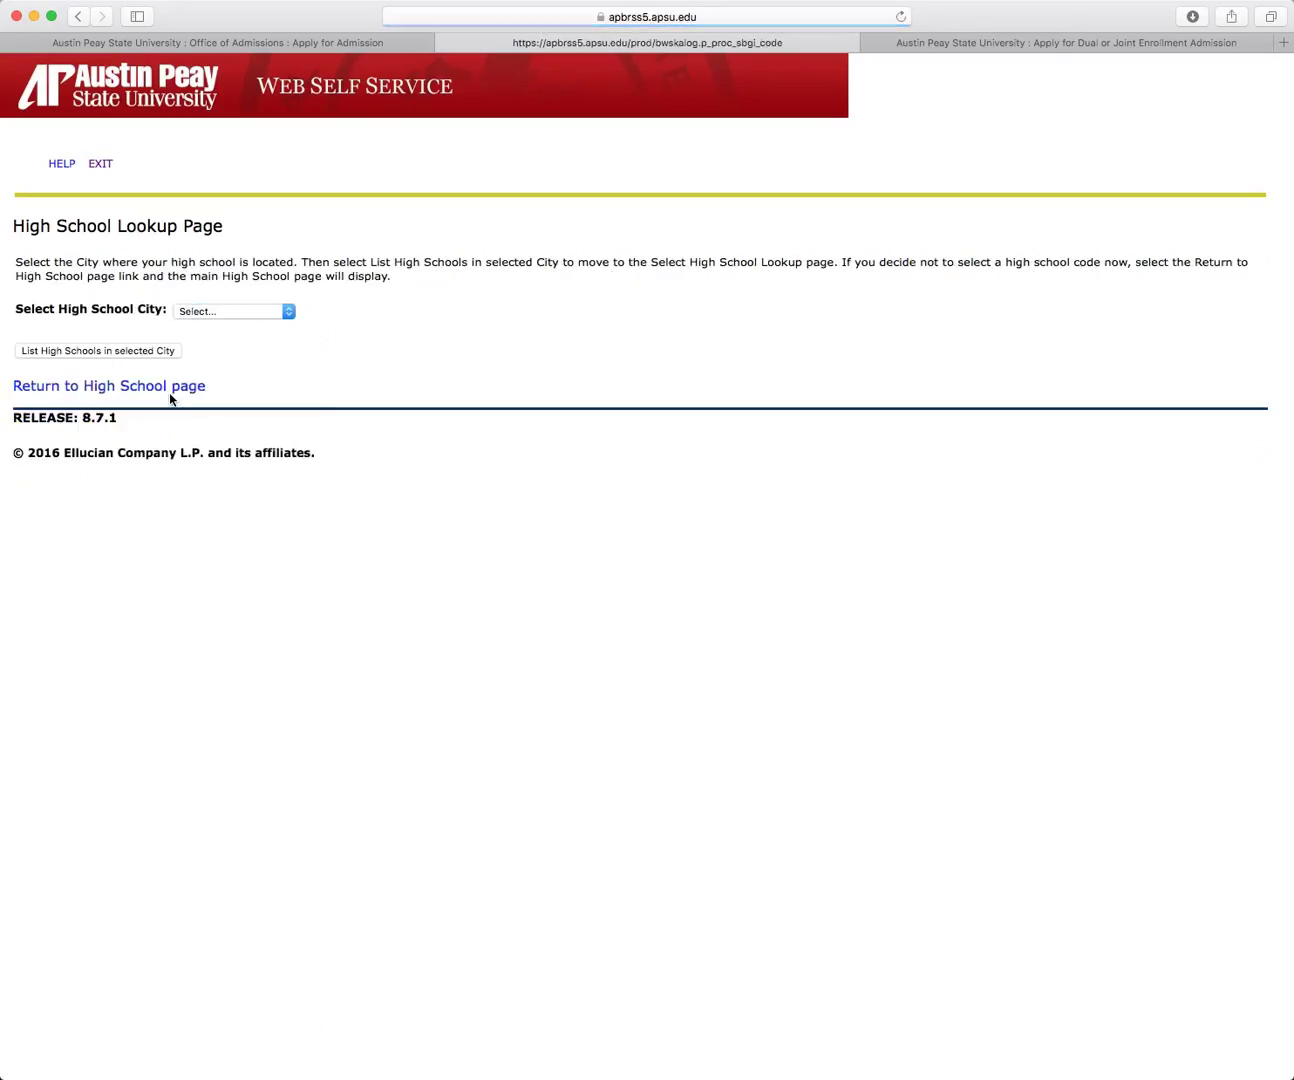
pyautogui.click(291, 317)
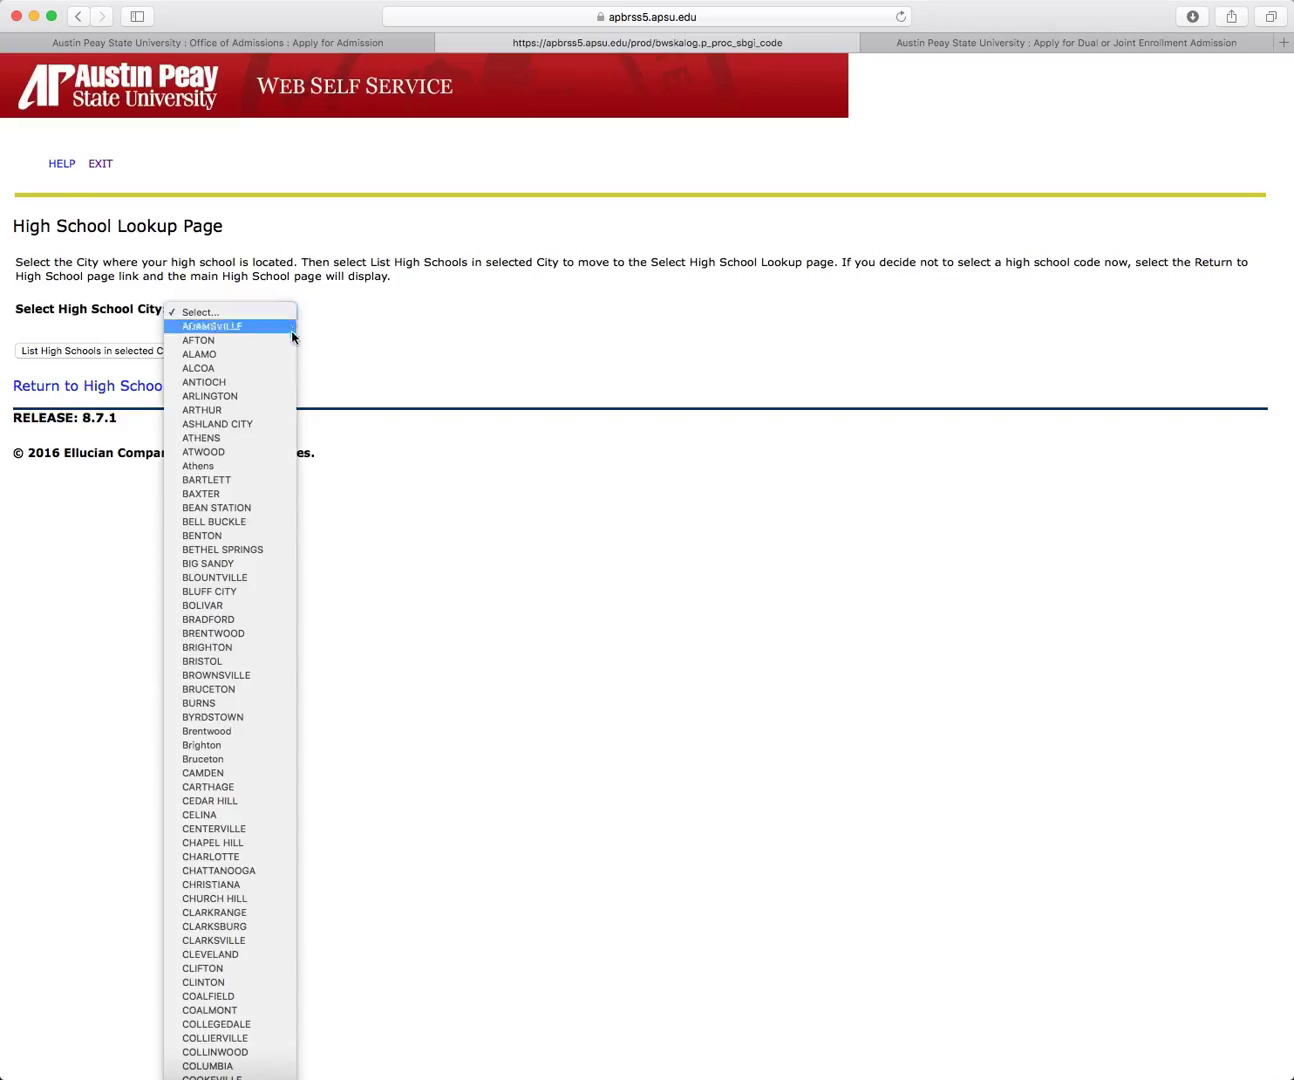
pyautogui.click(224, 940)
pyautogui.click(153, 352)
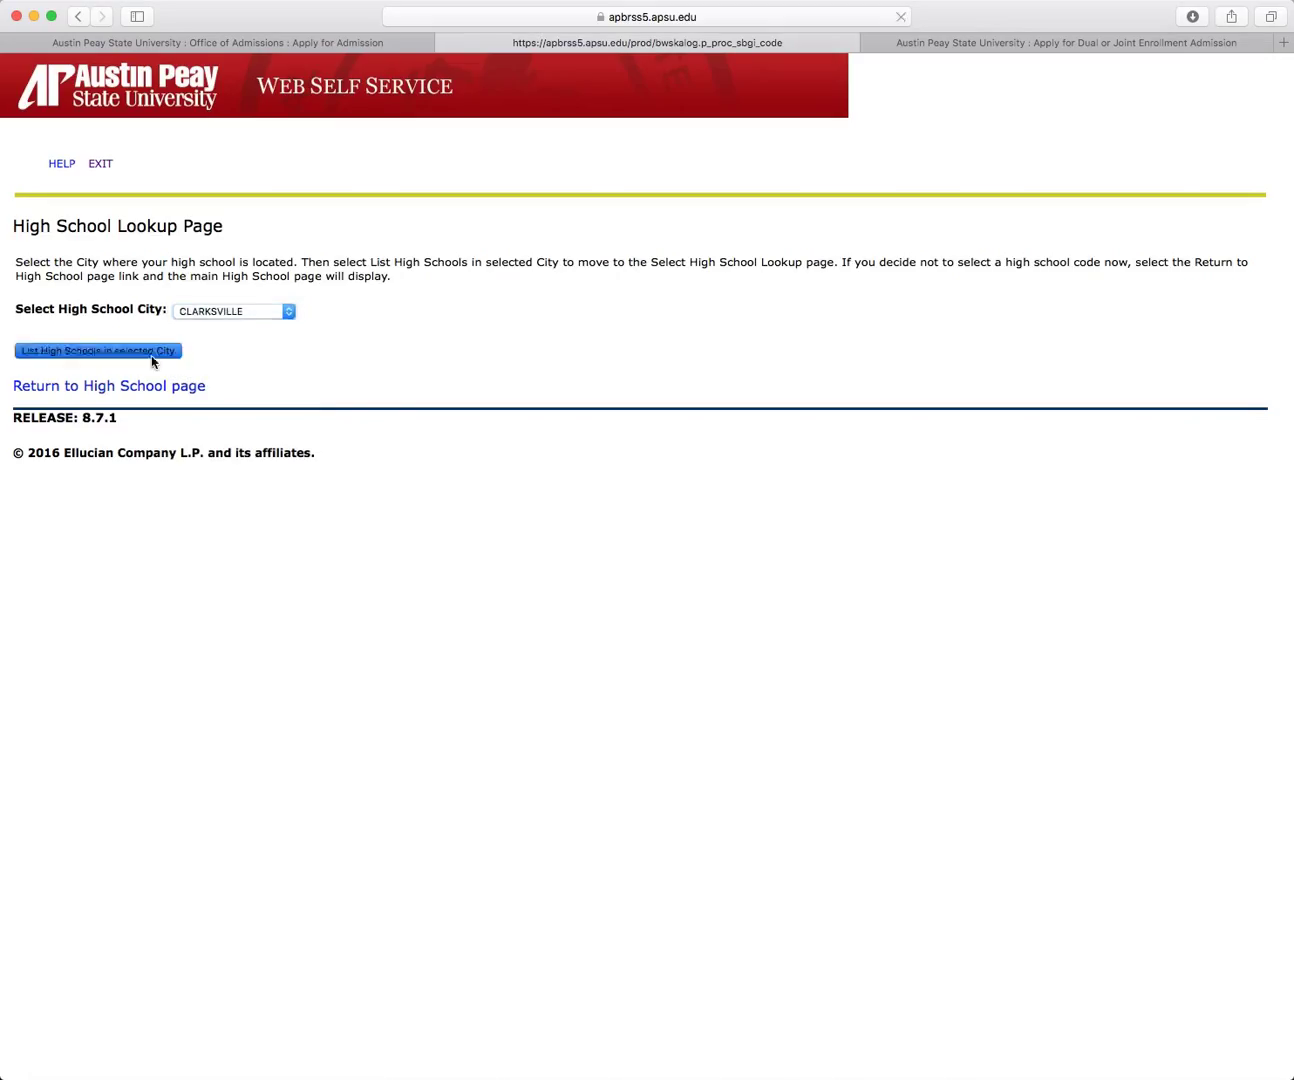
pyautogui.click(350, 313)
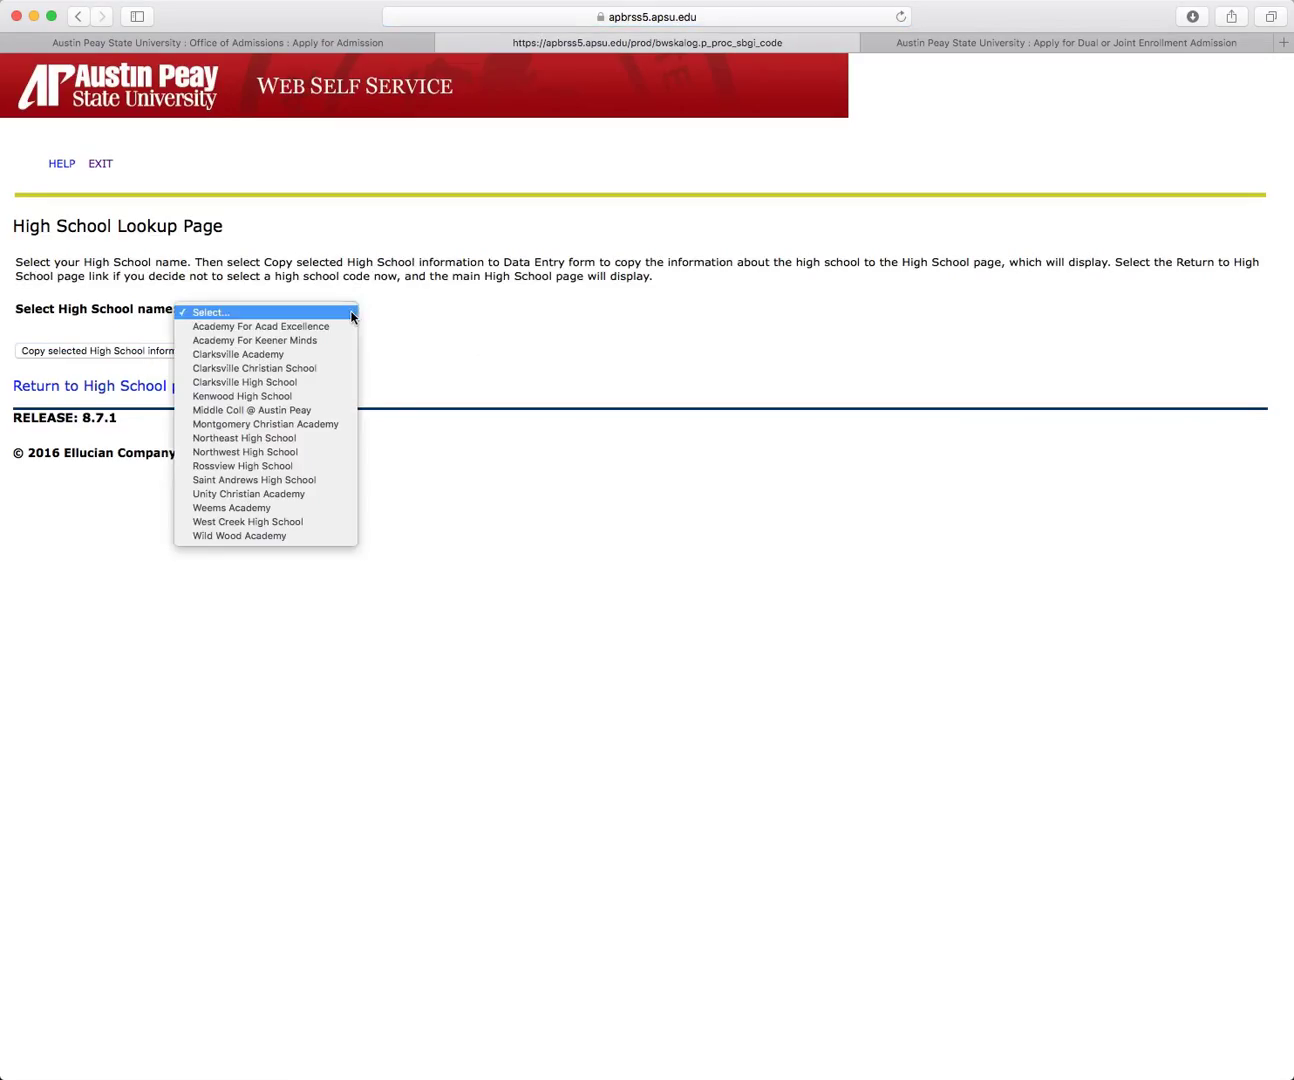
pyautogui.click(294, 396)
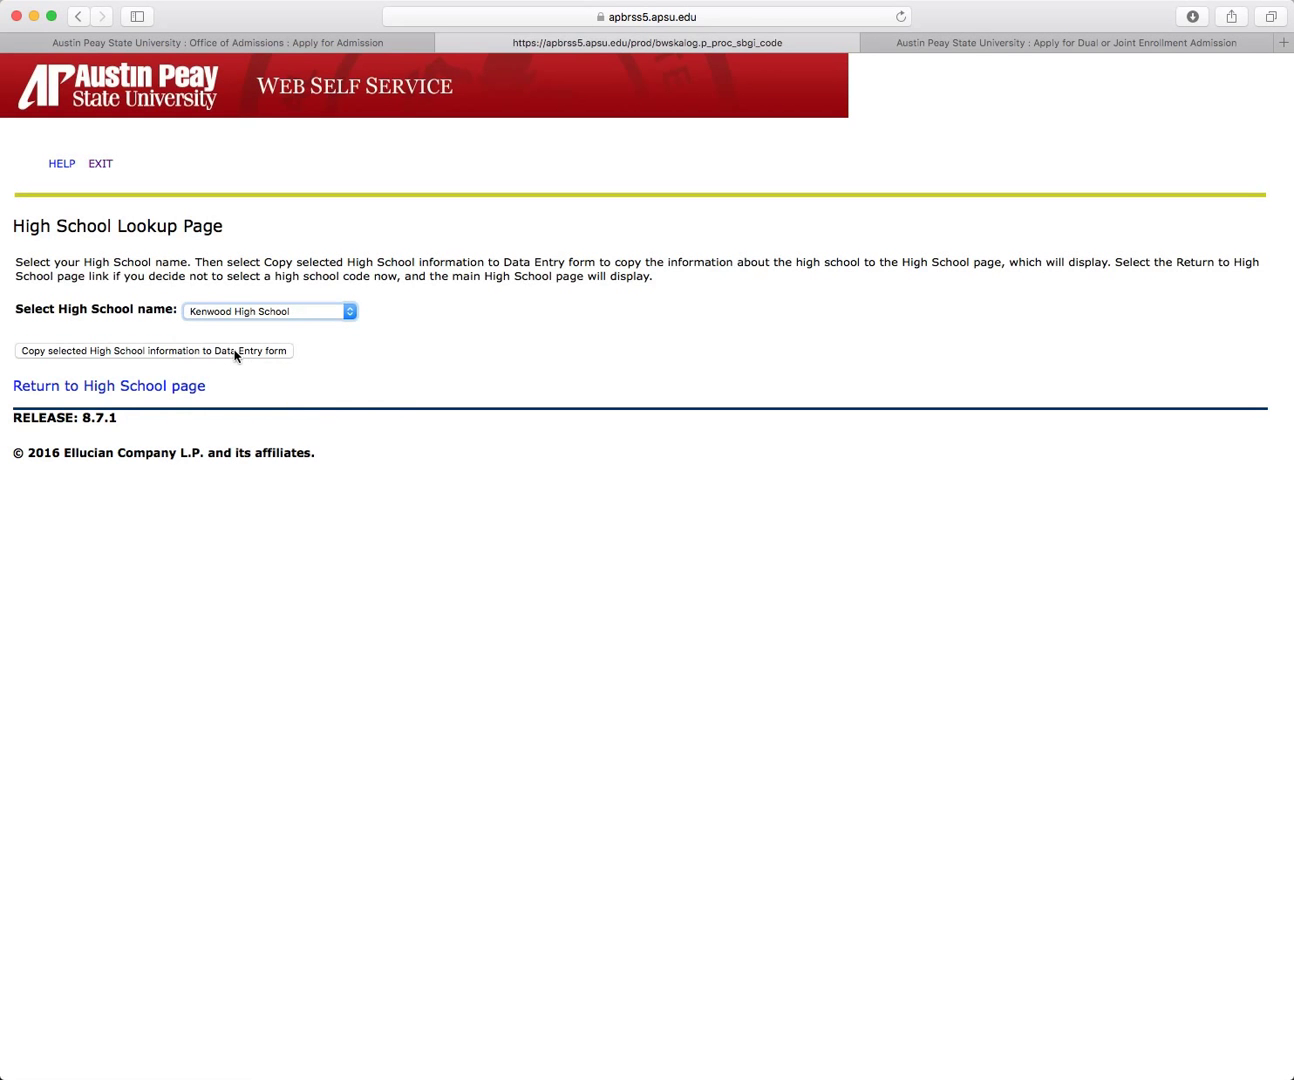
pyautogui.click(235, 350)
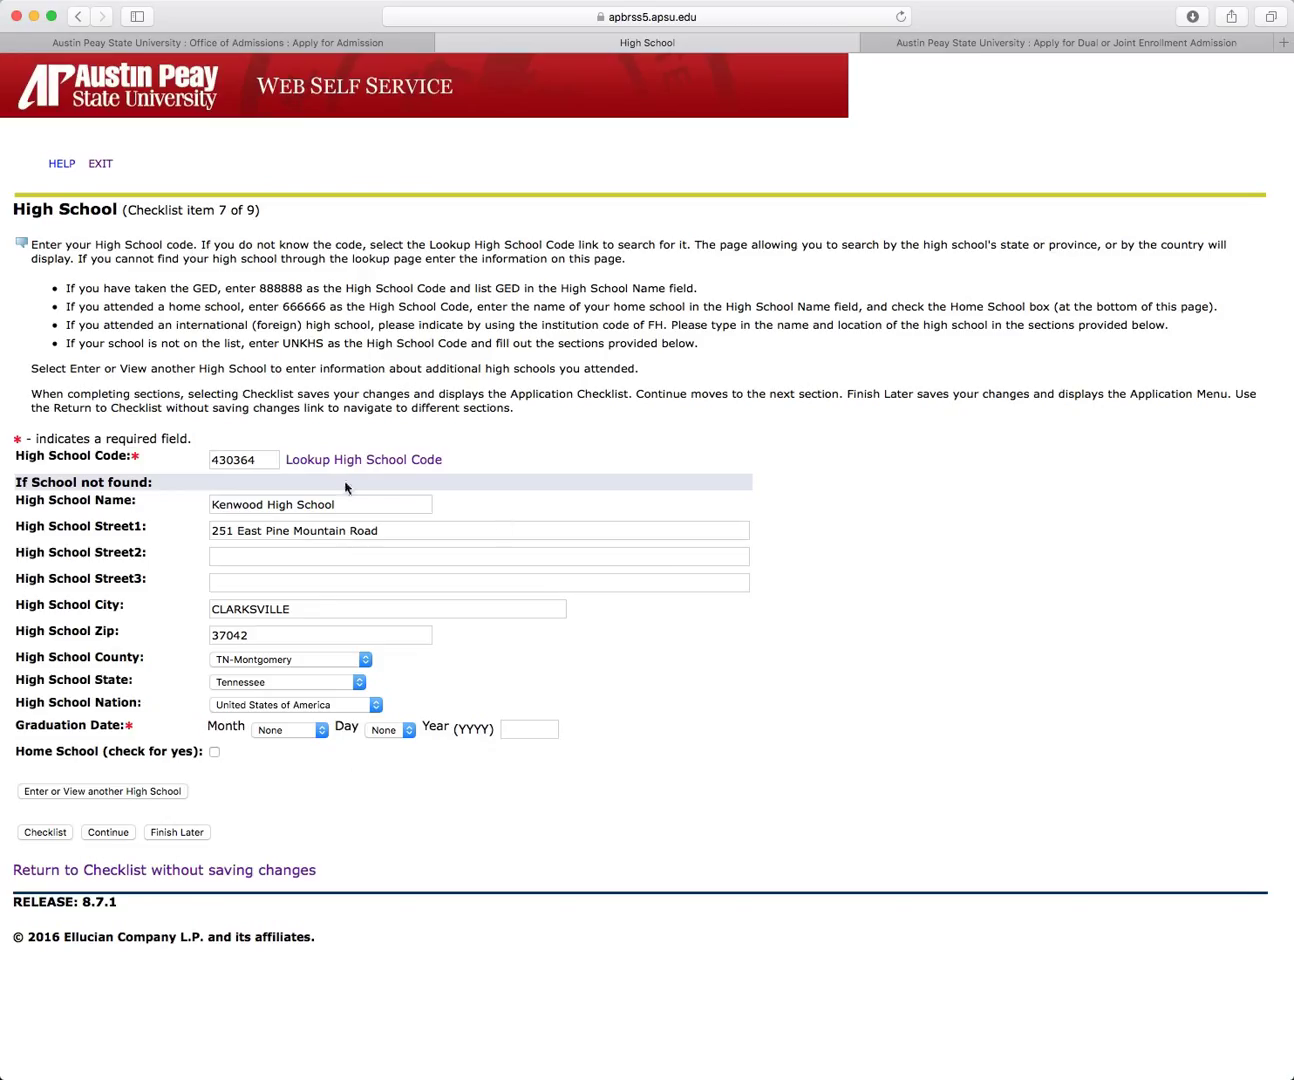
# Step: Enter a graduation date of June 01, 2017 and save the High School section
pyautogui.click(323, 732)
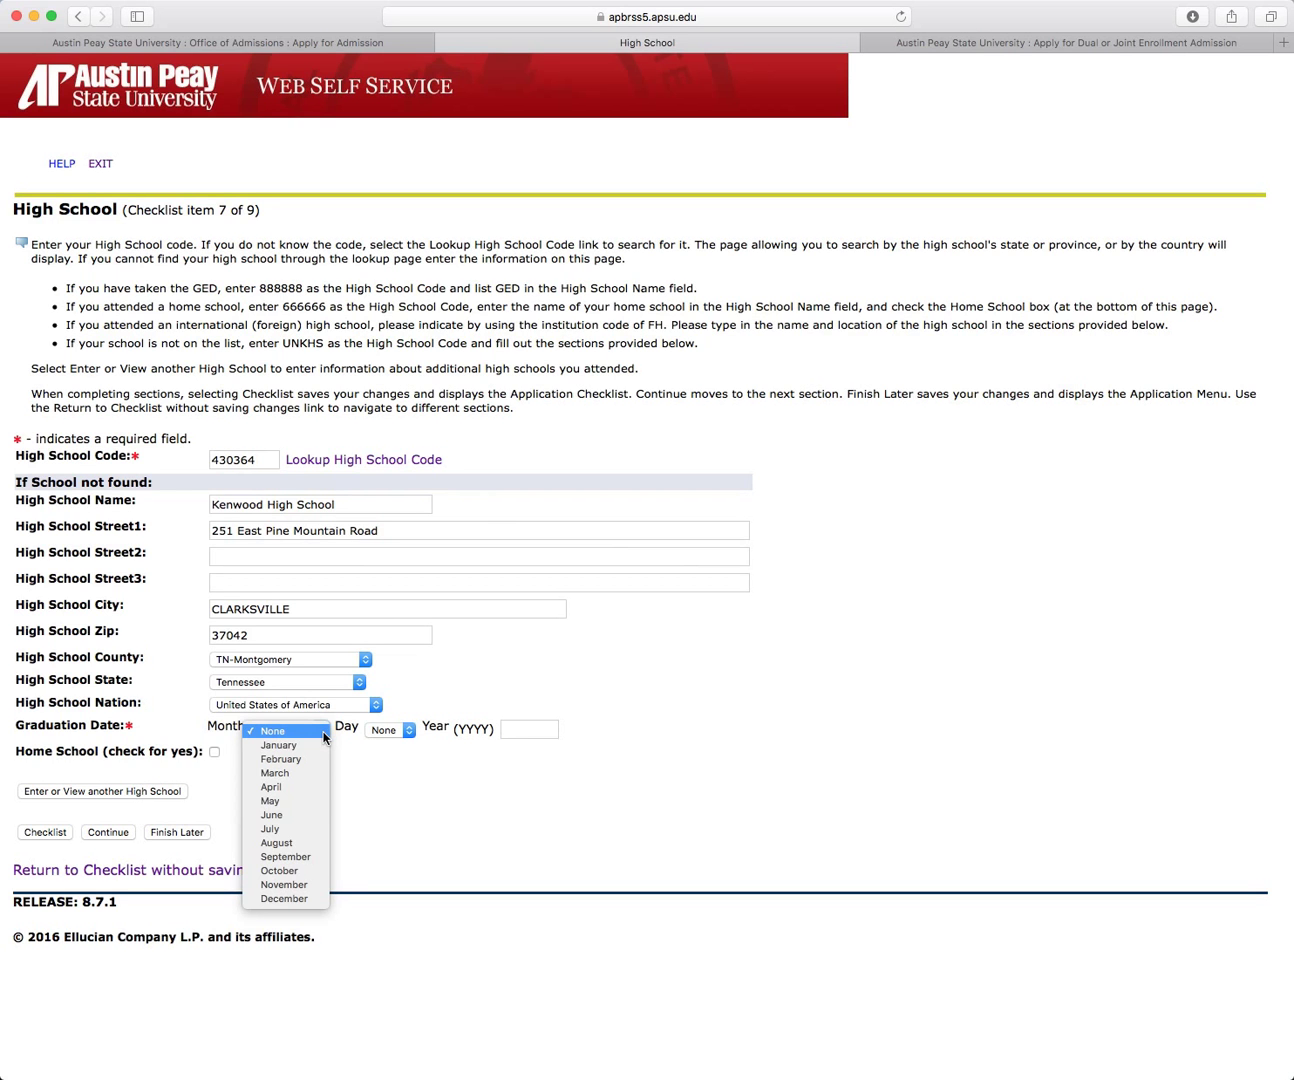
pyautogui.click(301, 815)
pyautogui.click(410, 731)
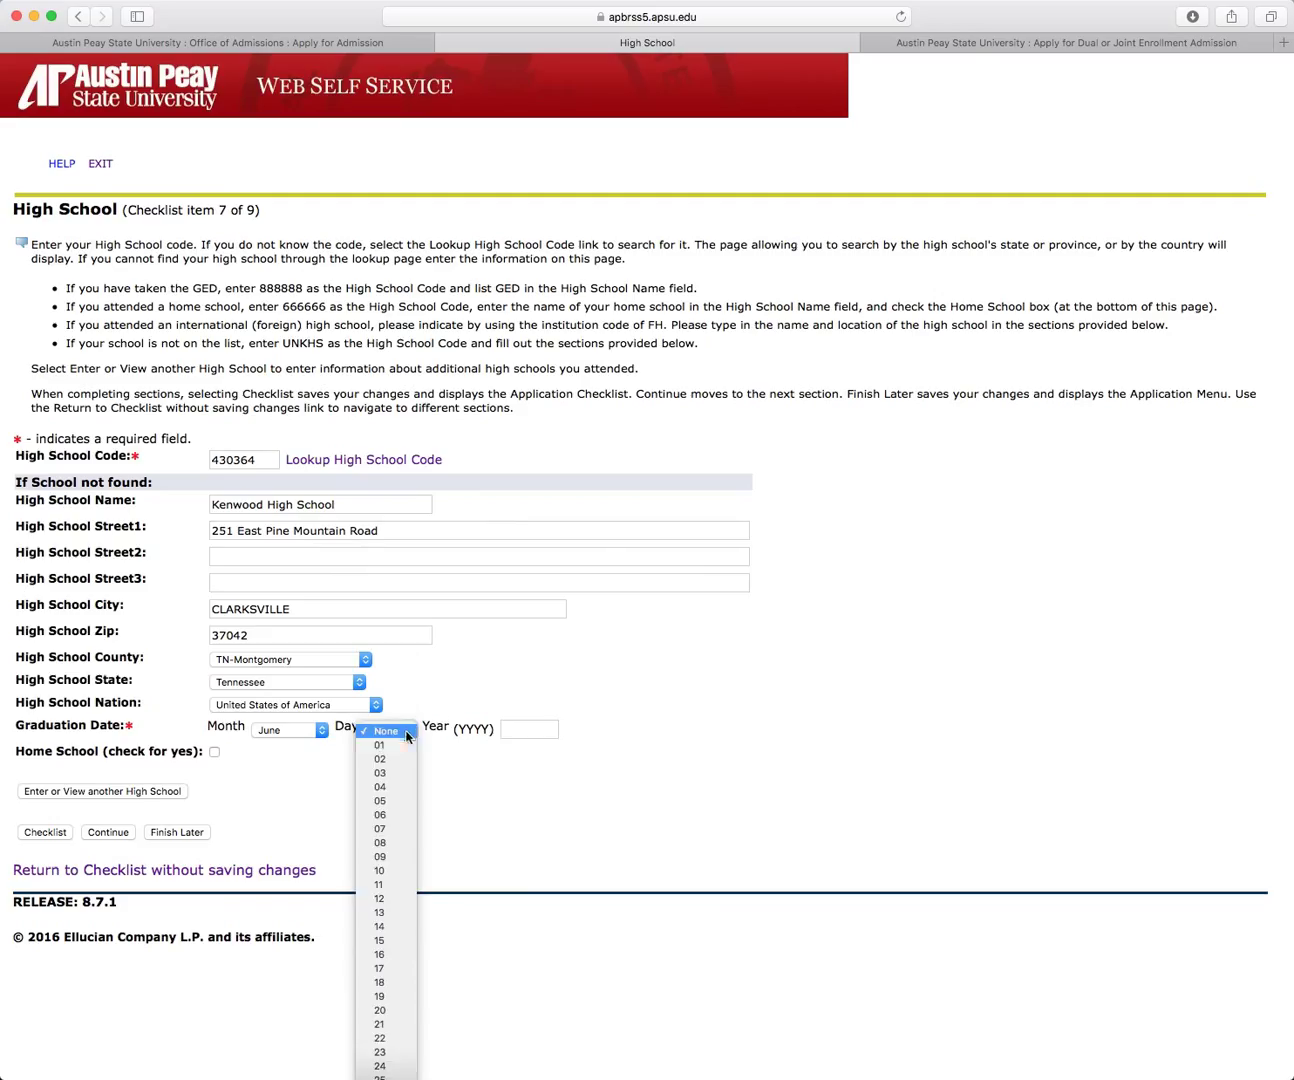
pyautogui.click(390, 748)
pyautogui.click(536, 730)
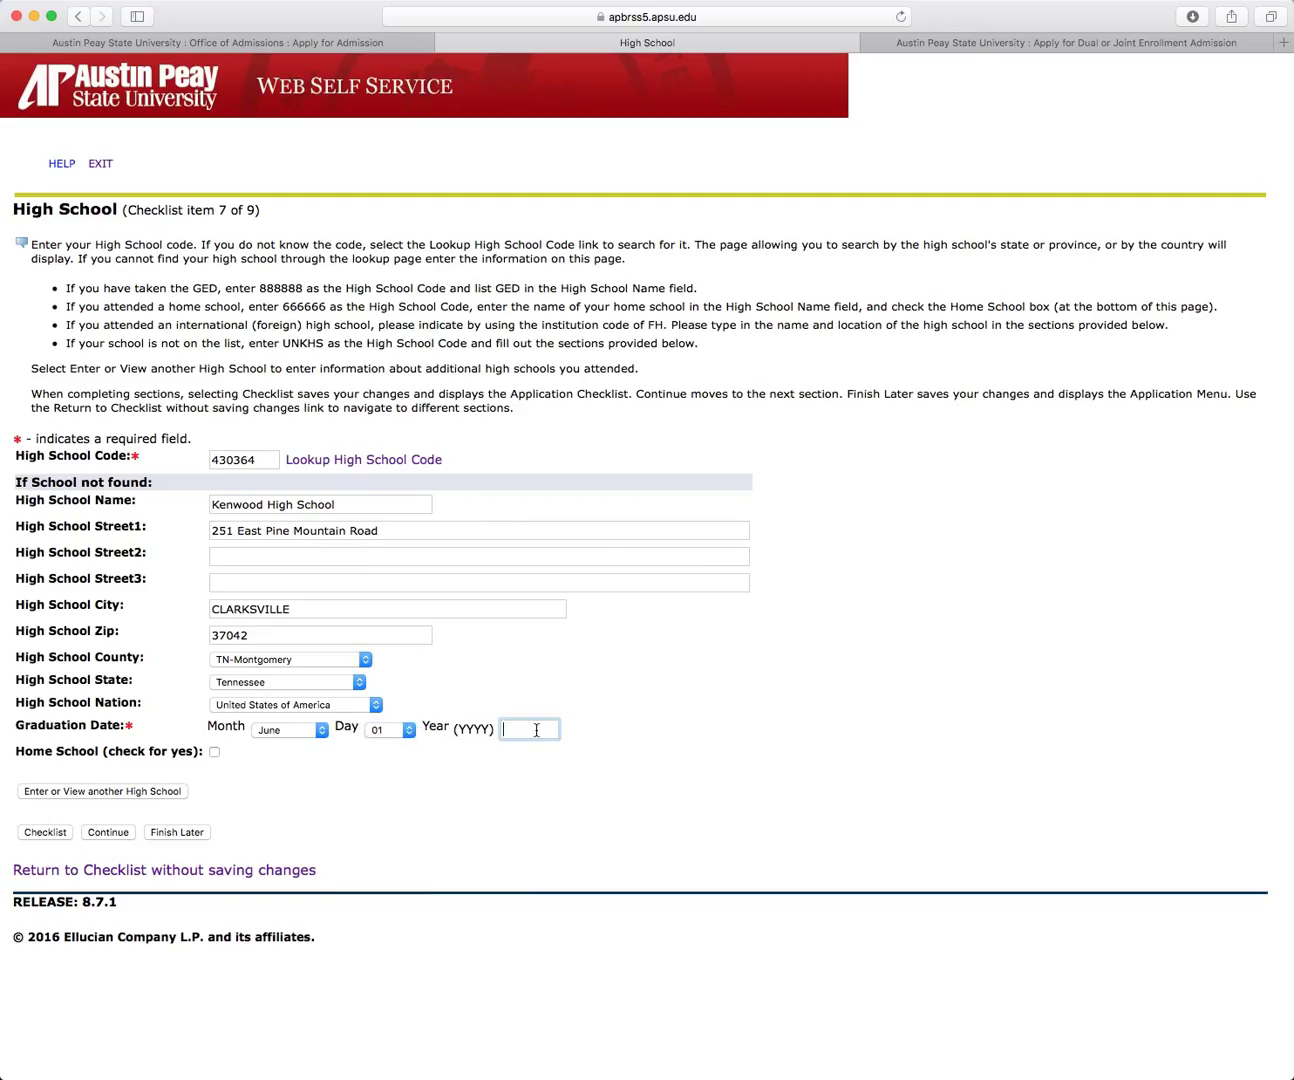
pyautogui.write('2017')
pyautogui.click(108, 832)
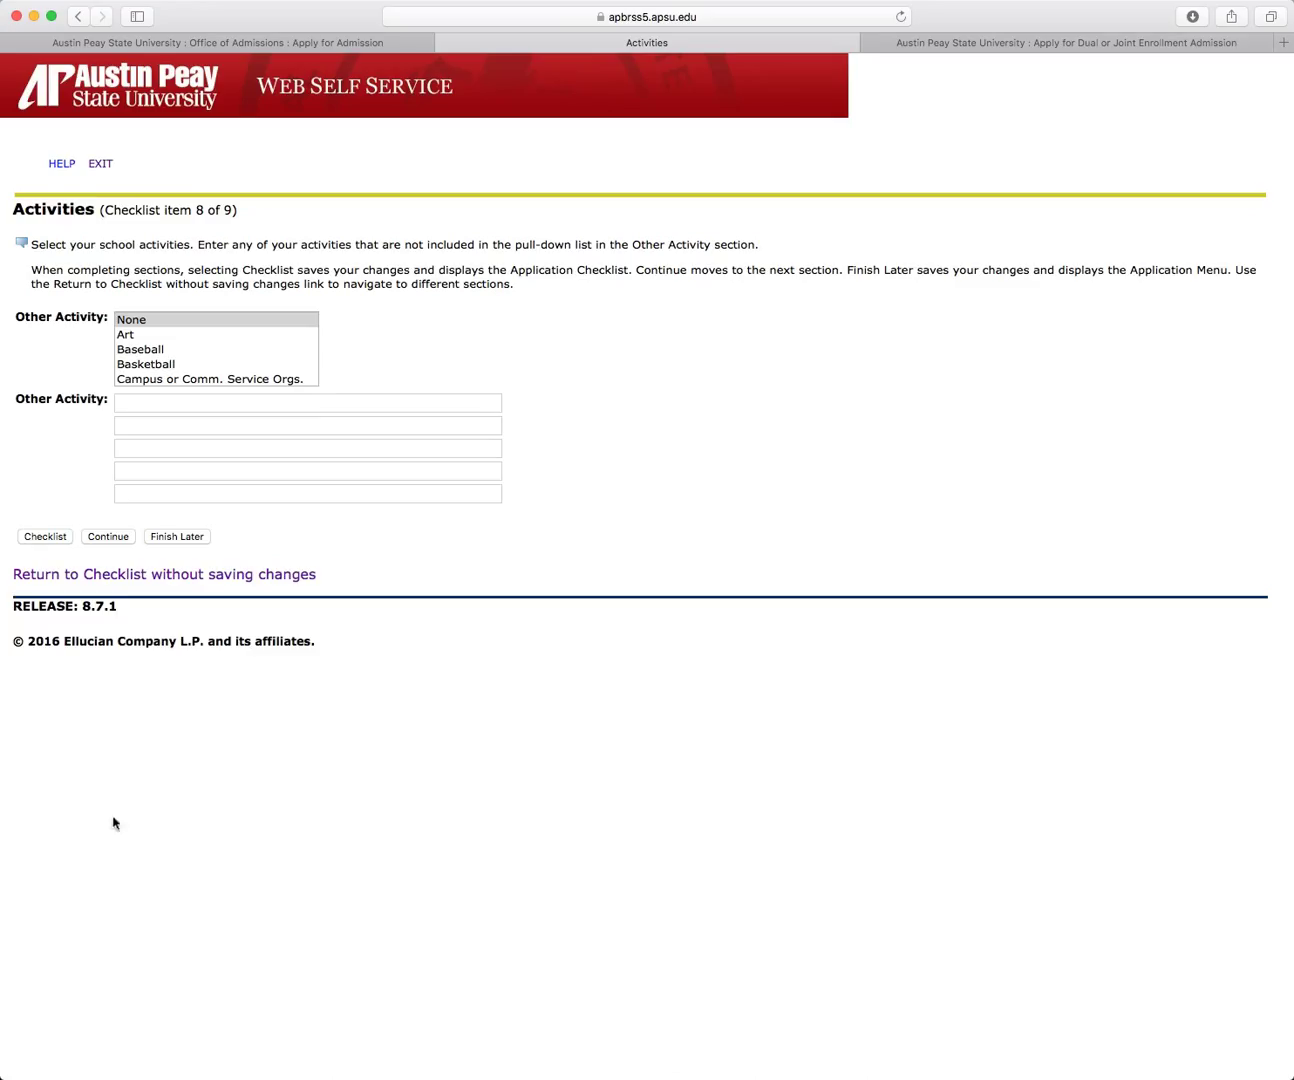
# Step: Skip Activities, then answer 16 years in Tennessee, No for the Kentucky counties, 0 years there, and save
pyautogui.click(109, 537)
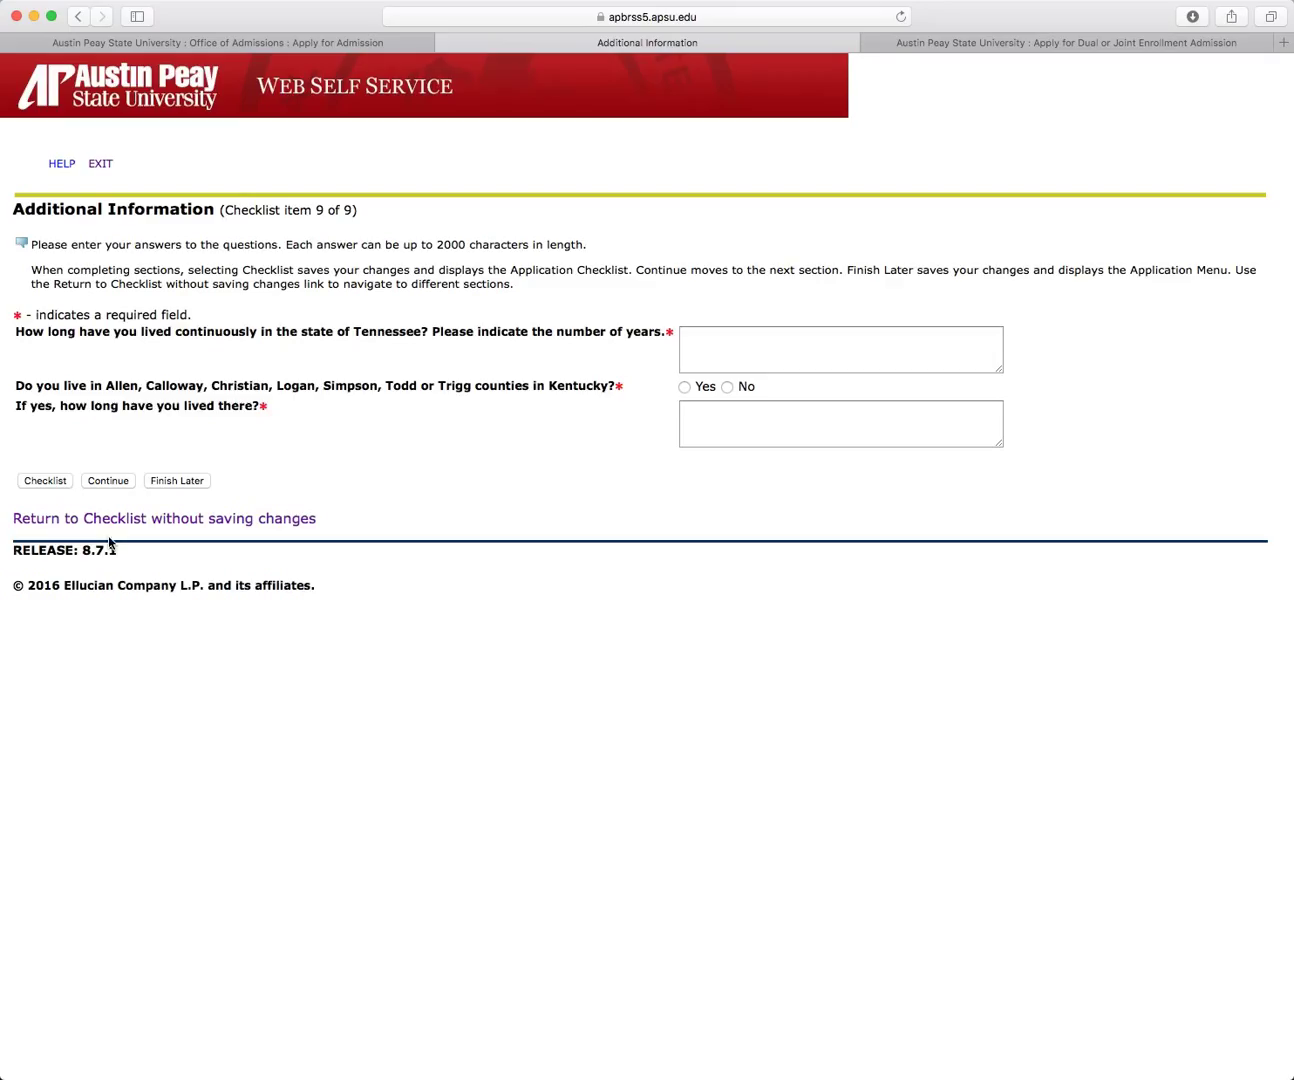
pyautogui.click(727, 347)
pyautogui.write('16')
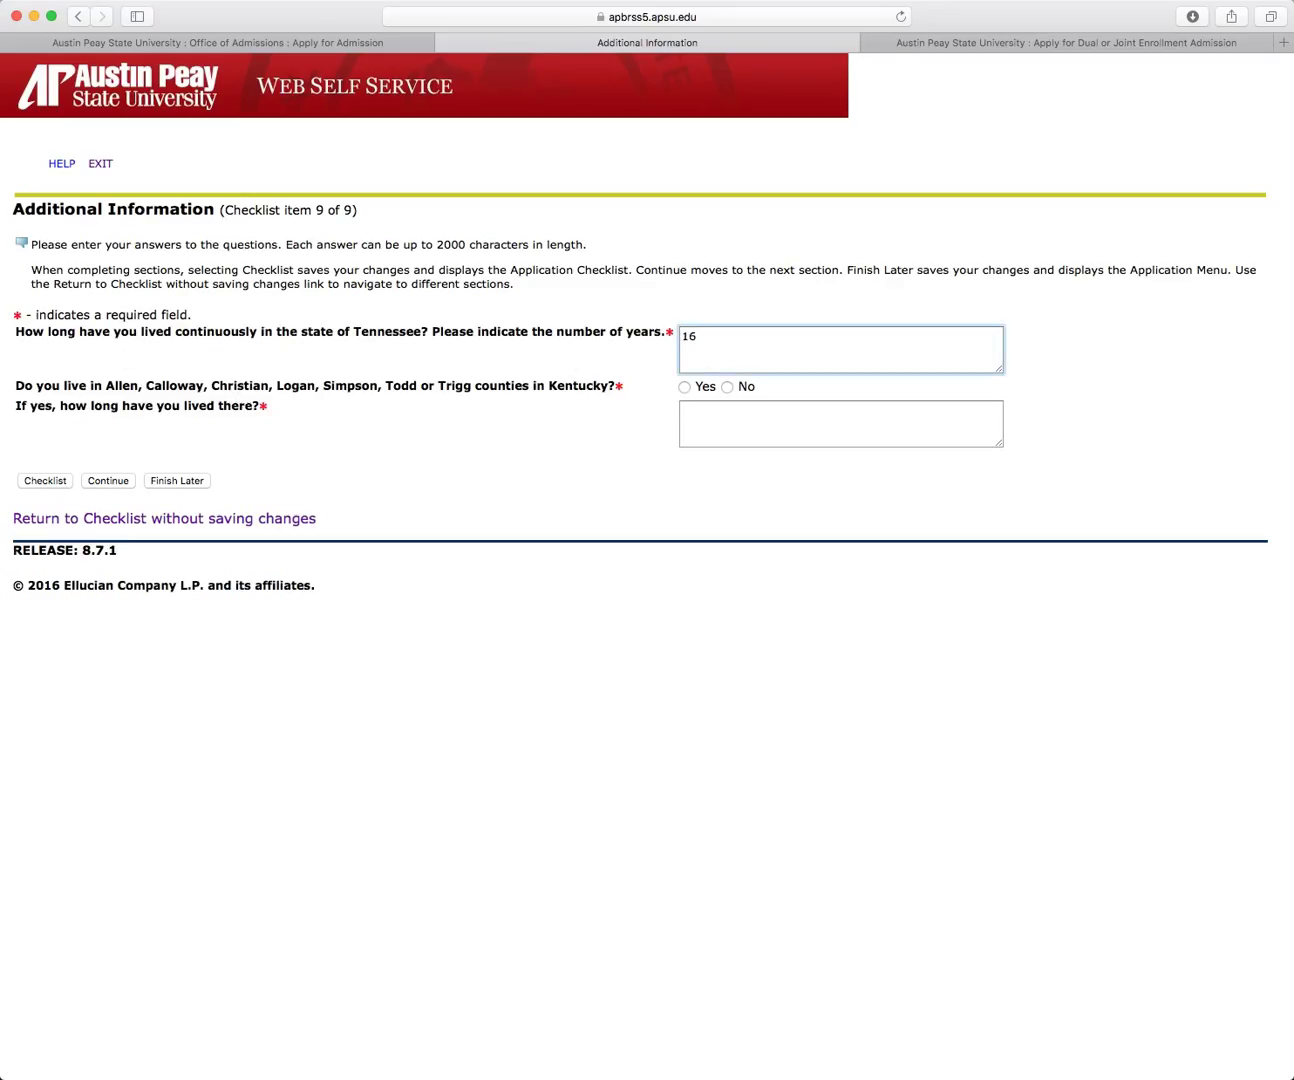
pyautogui.click(727, 387)
pyautogui.click(689, 421)
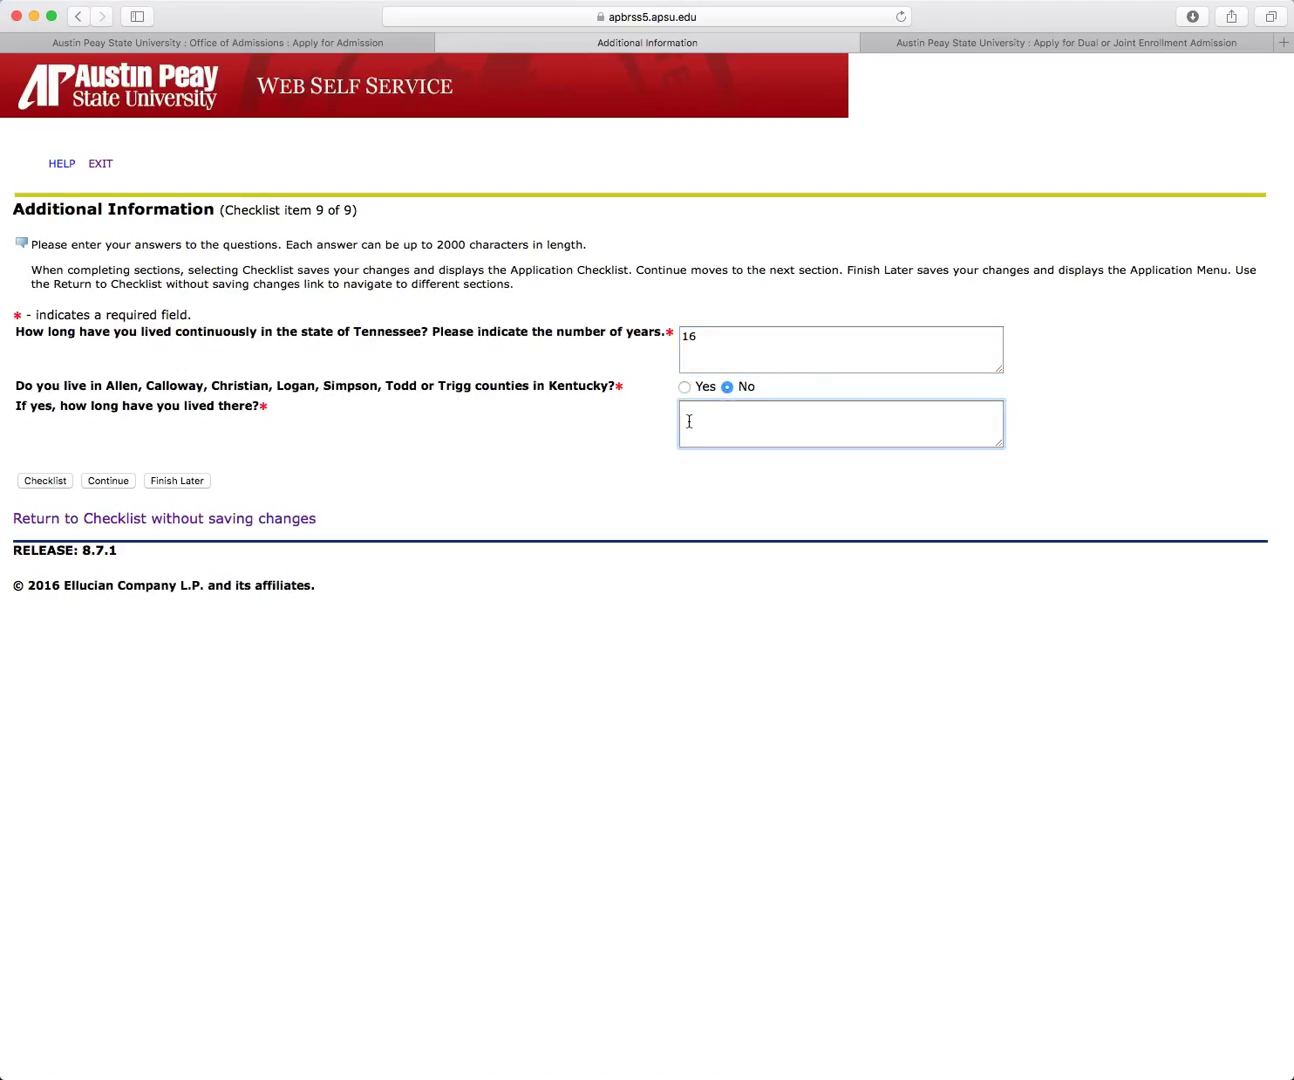
pyautogui.write('0')
pyautogui.click(109, 481)
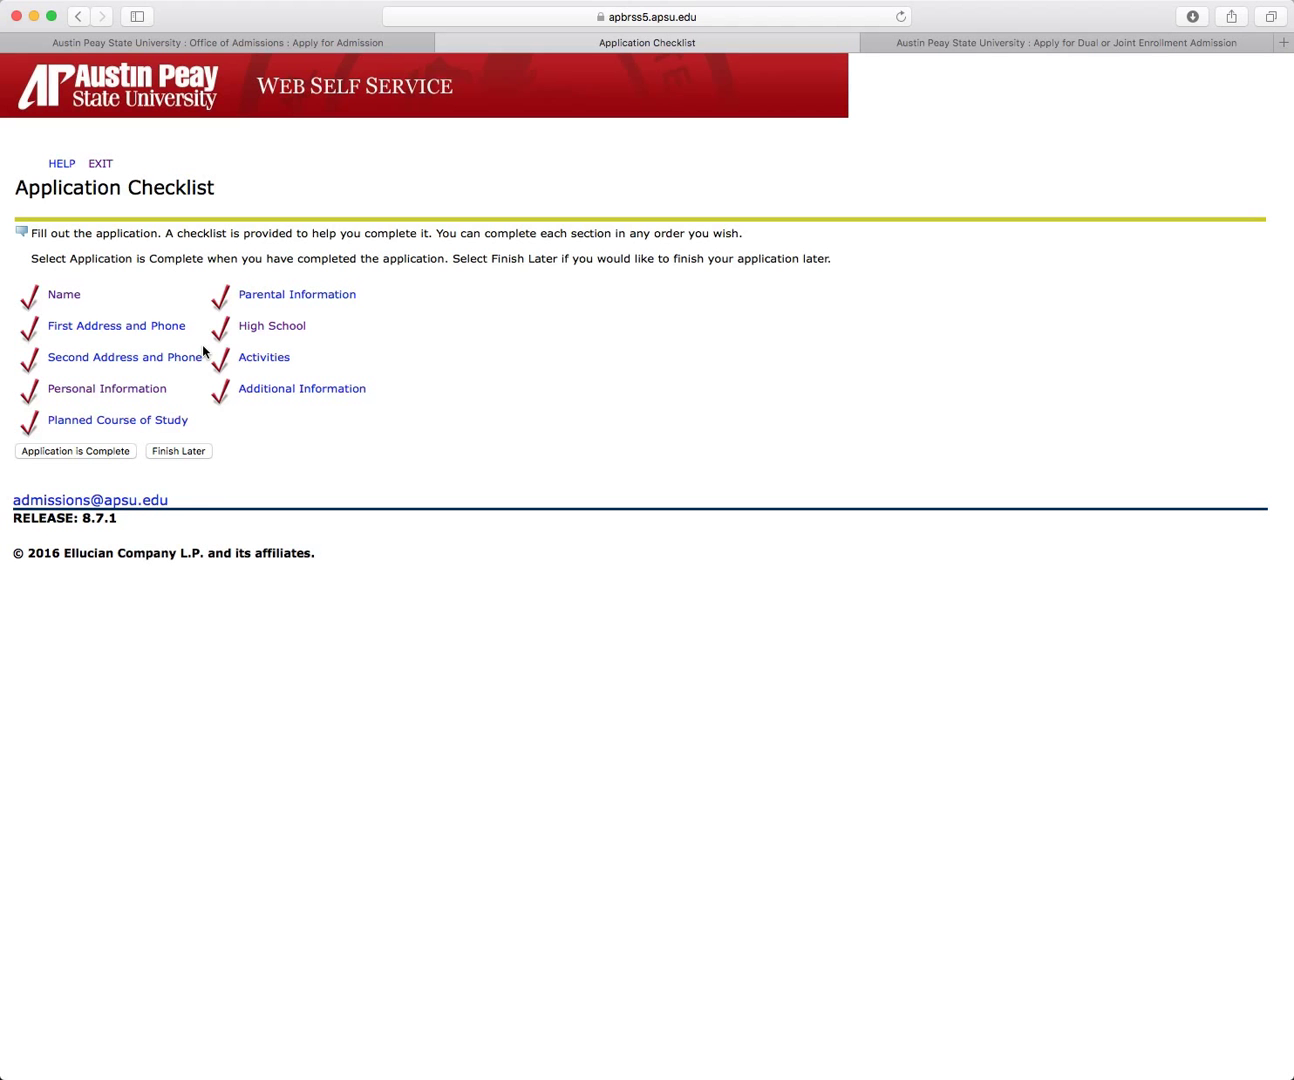
# Step: Mark the application complete and agree to the admissions terms to submit it
pyautogui.click(82, 455)
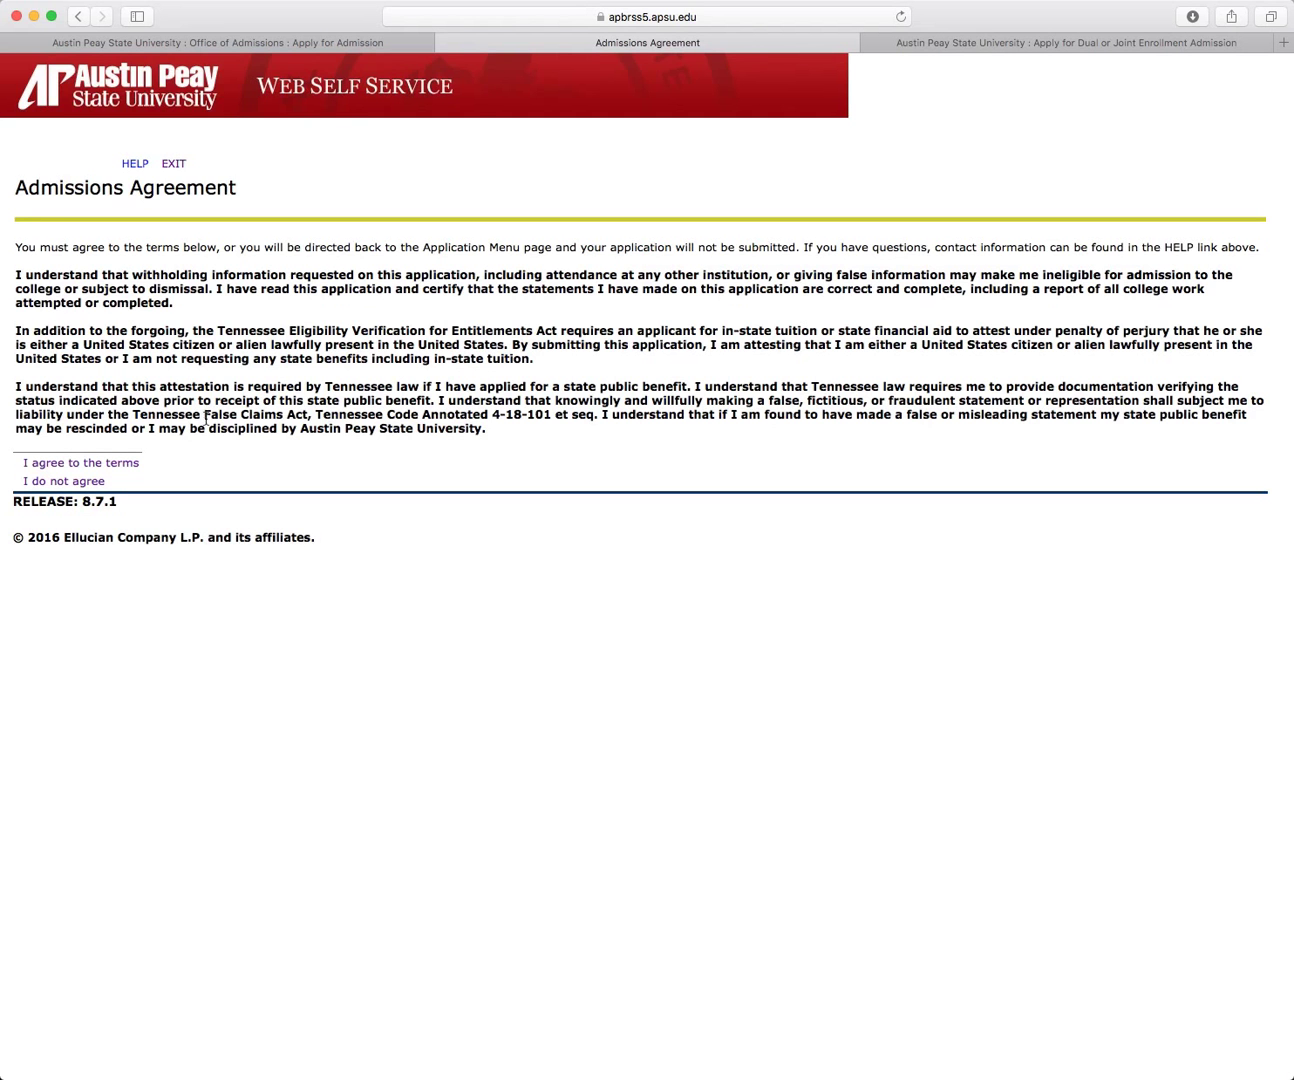
pyautogui.click(100, 463)
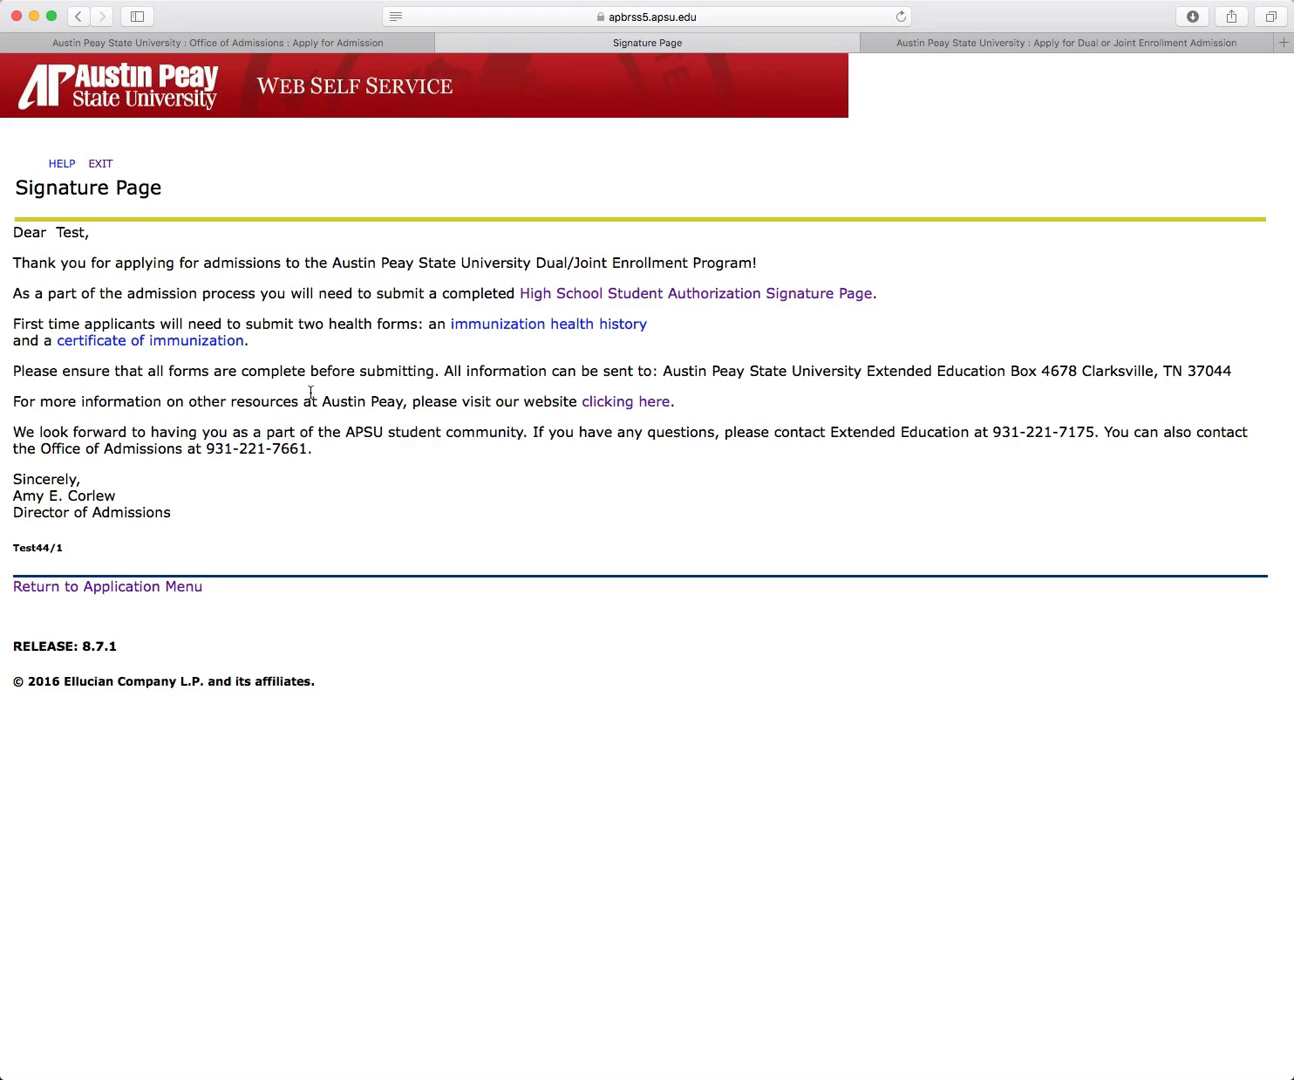
# Step: Return to the Apply for Dual or Joint Enrollment Admission browser tab
pyautogui.click(1079, 49)
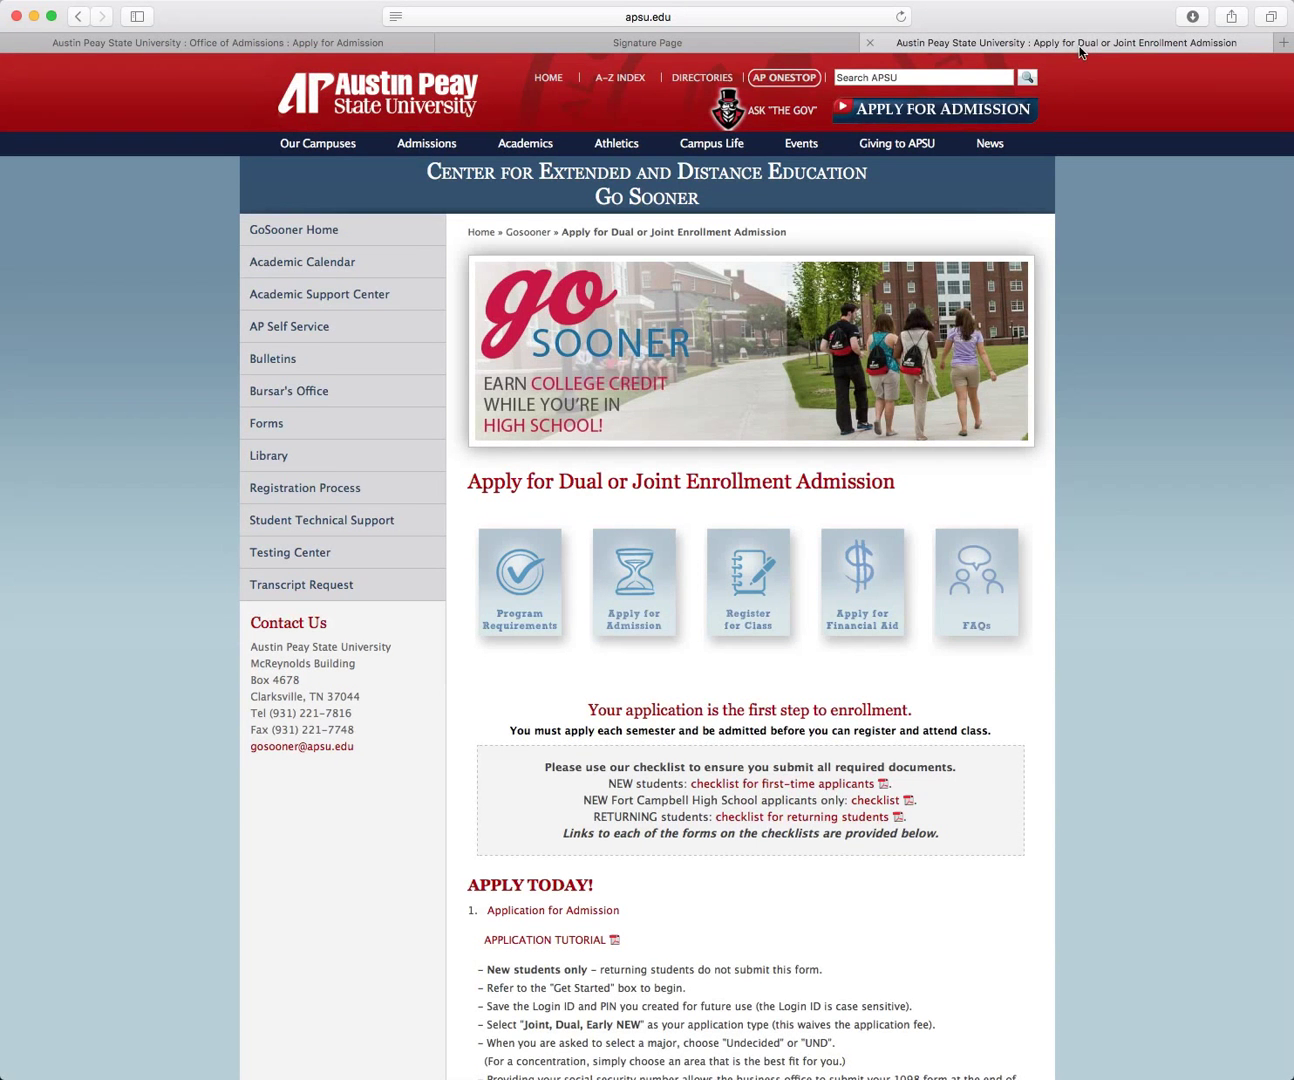
# Step: Scroll down to the Deadlines table and page footer of the dual enrollment page
pyautogui.scroll(-1, 1036, 333)
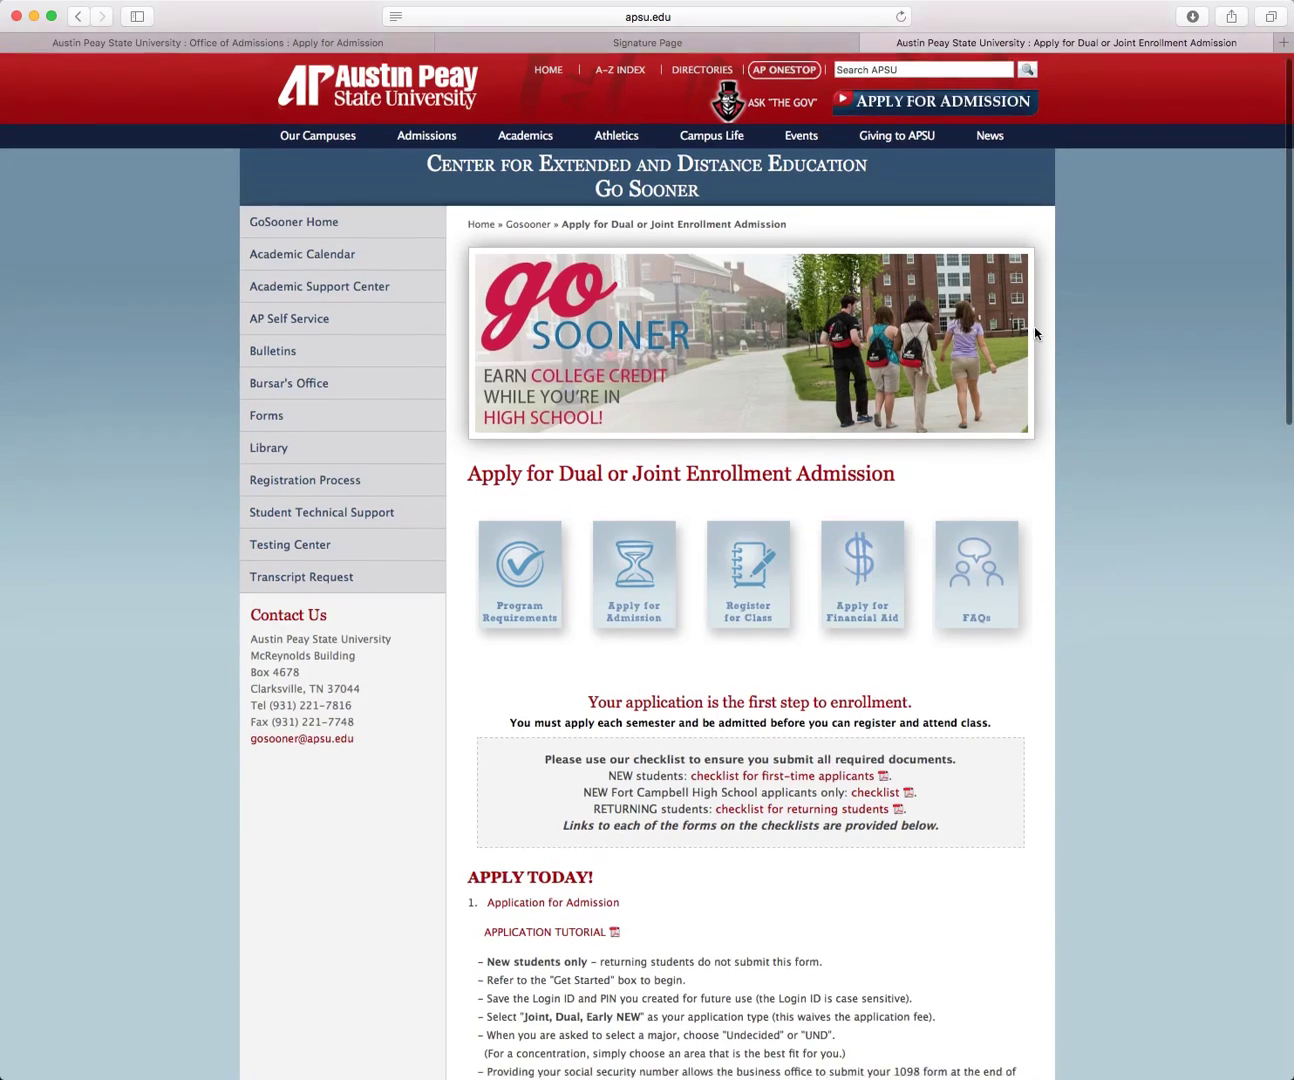
pyautogui.scroll(-5, 1035, 333)
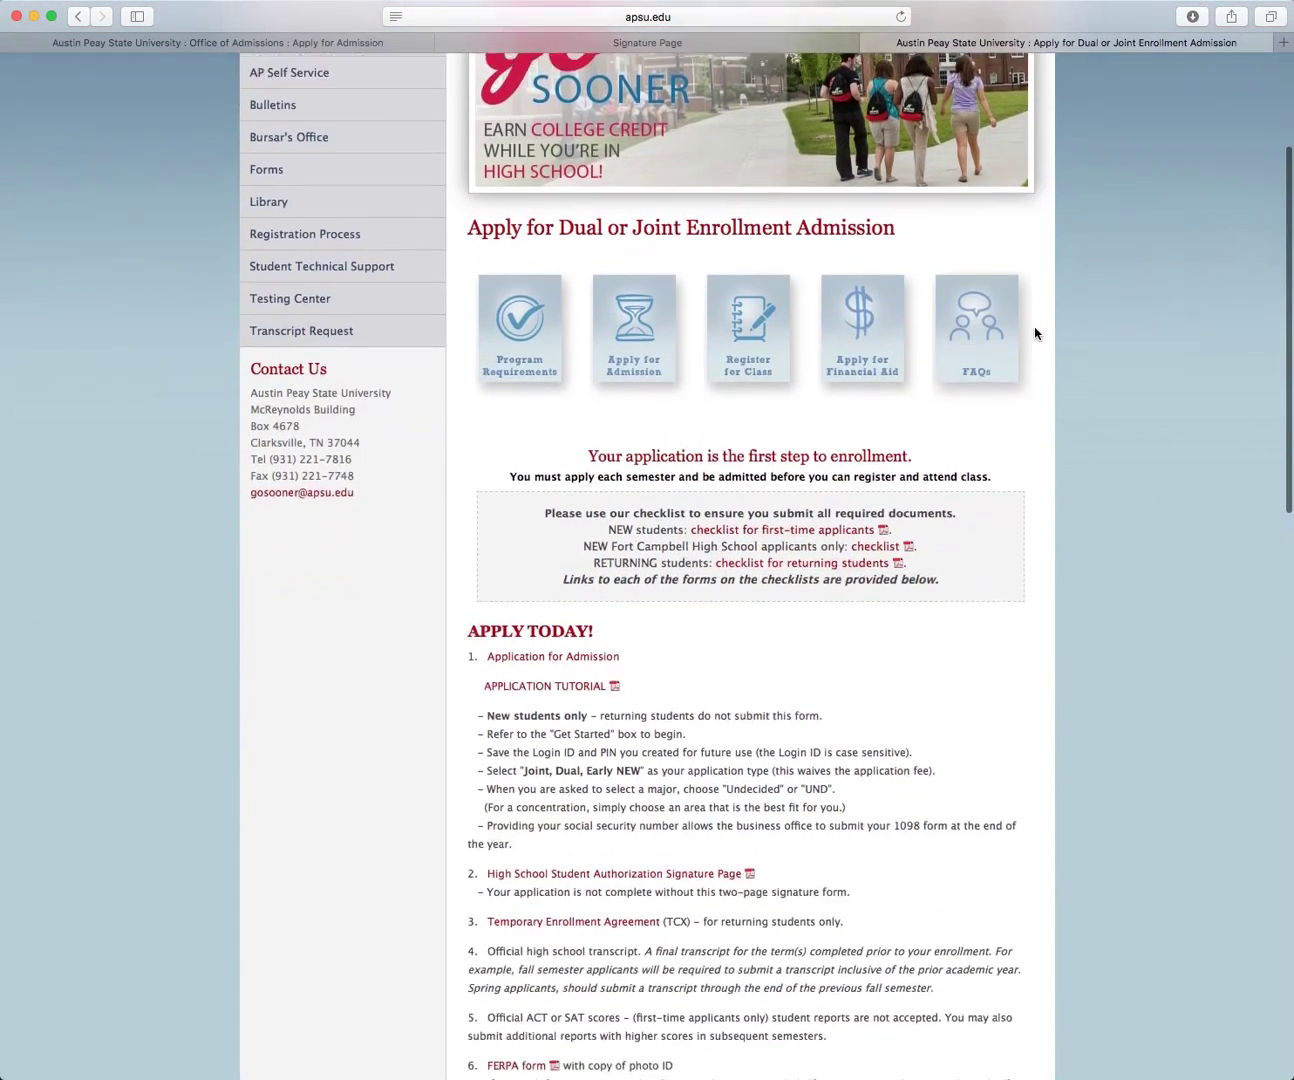
pyautogui.scroll(-3, 1035, 333)
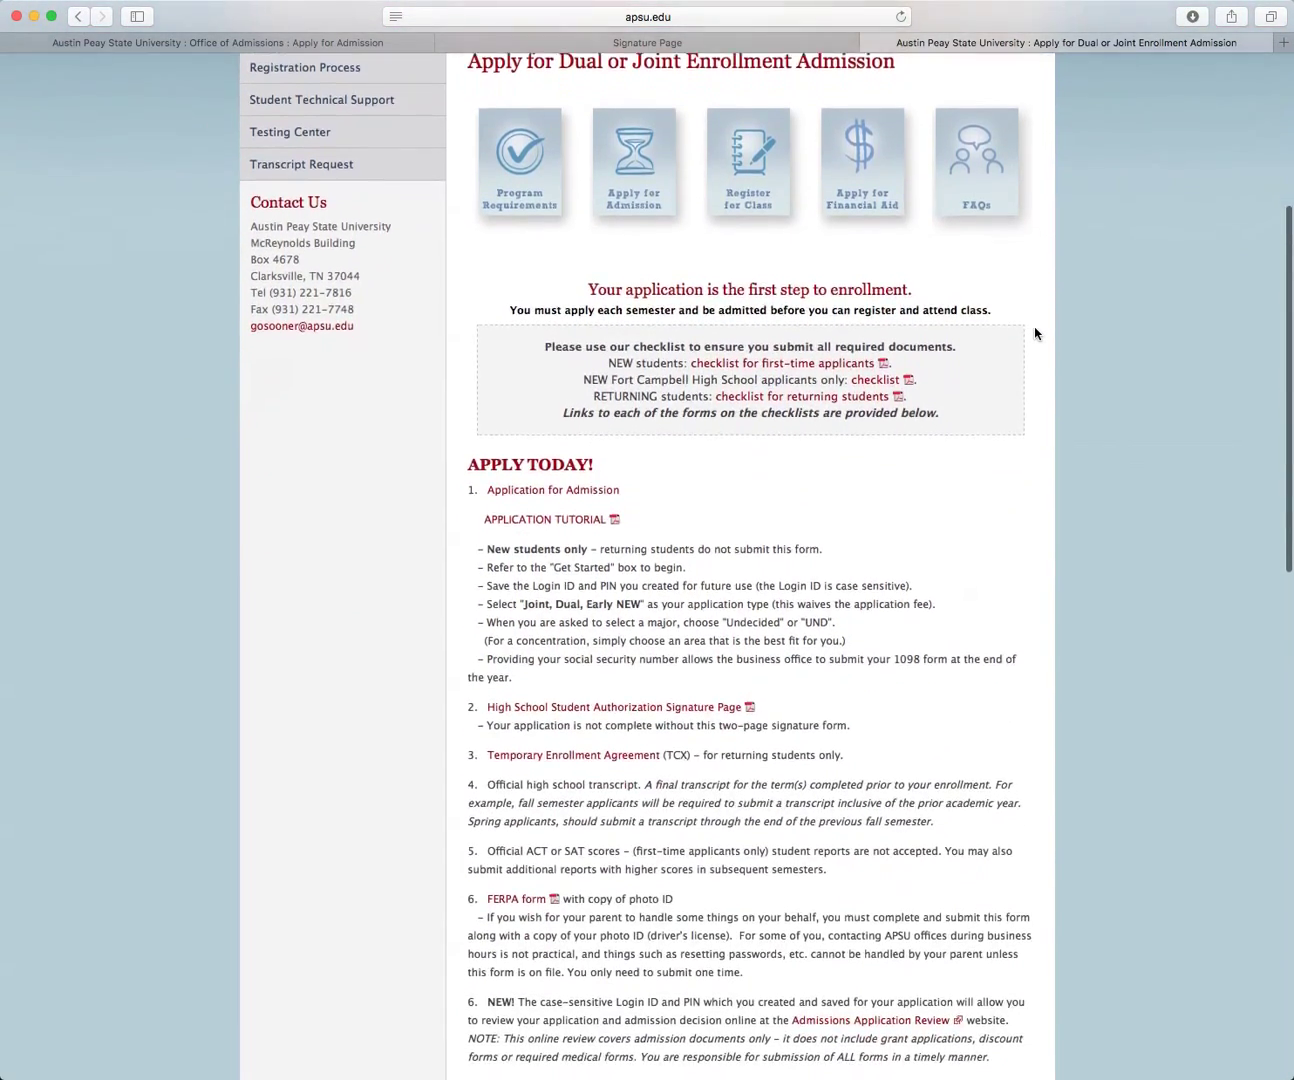
pyautogui.scroll(-4, 1035, 332)
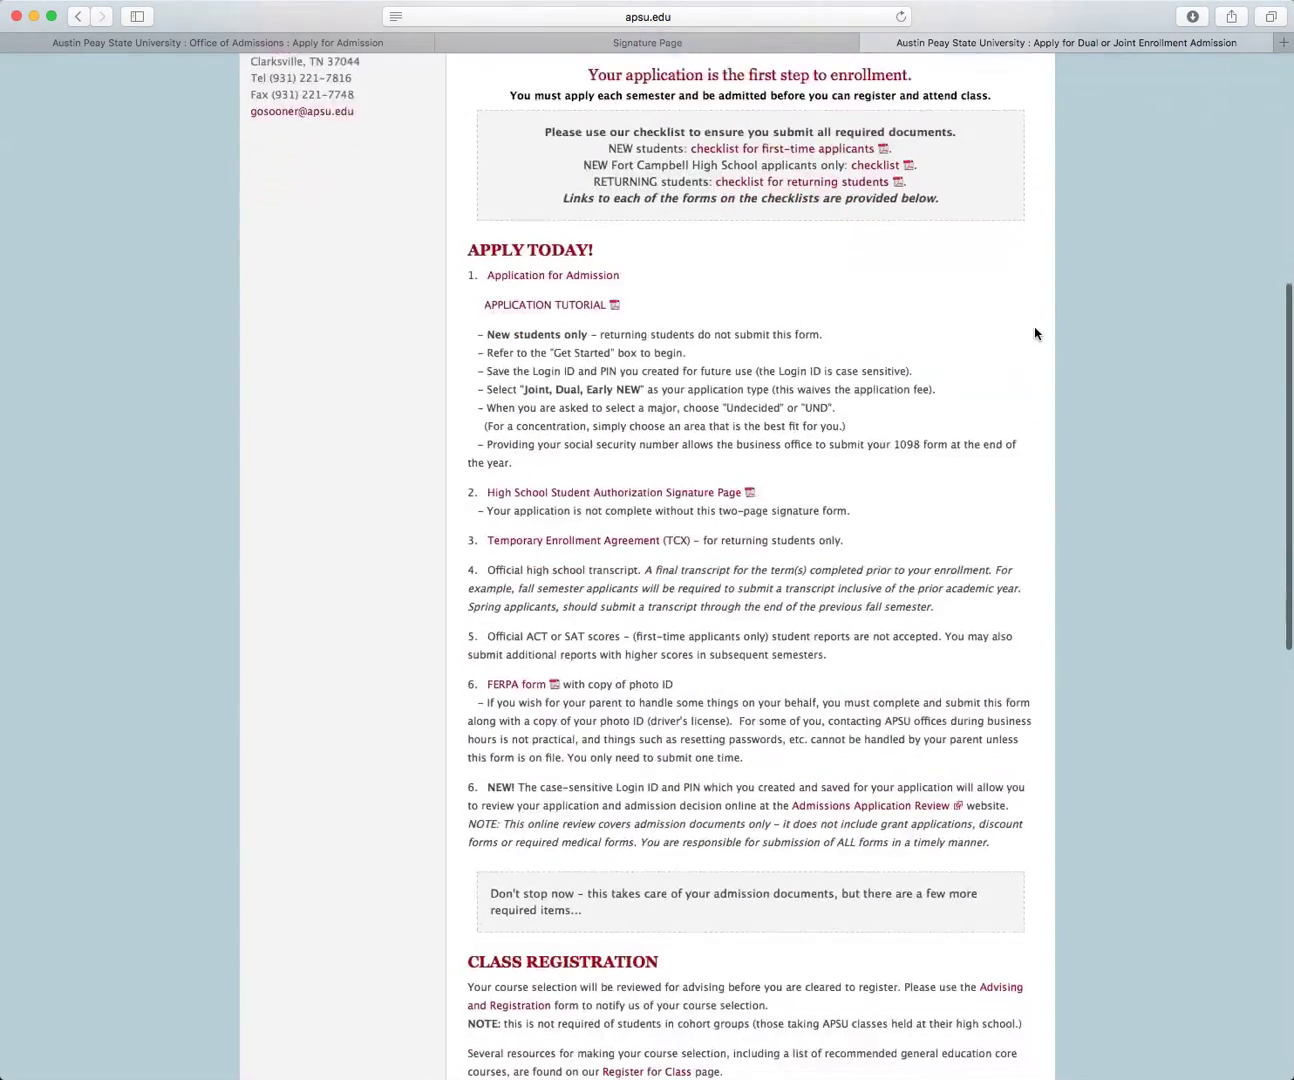
pyautogui.scroll(-10, 1035, 333)
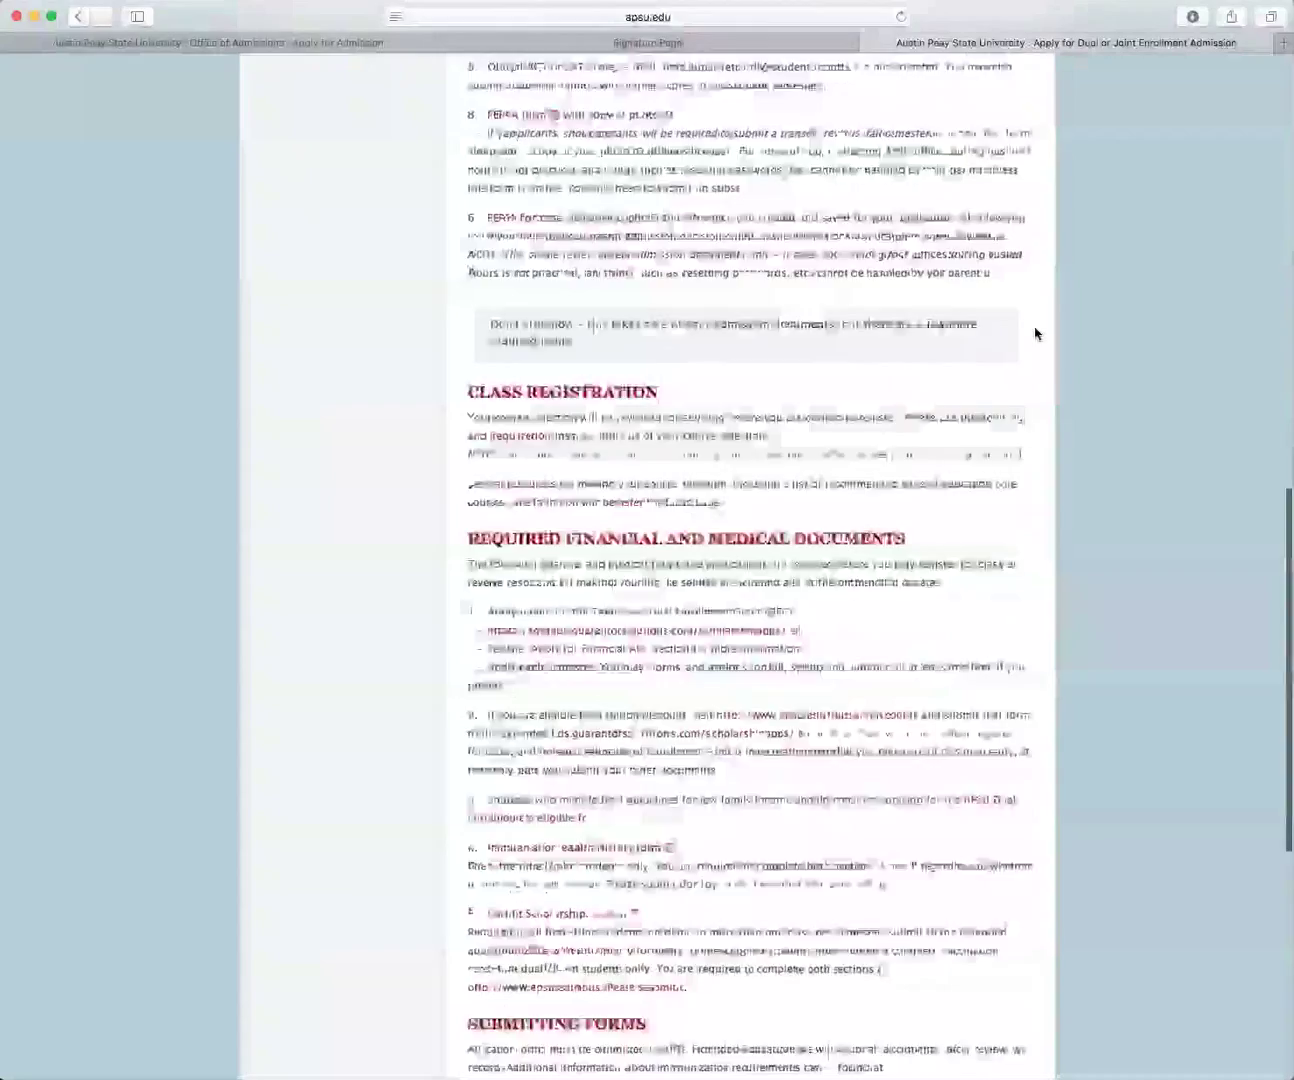
pyautogui.scroll(-11, 1035, 333)
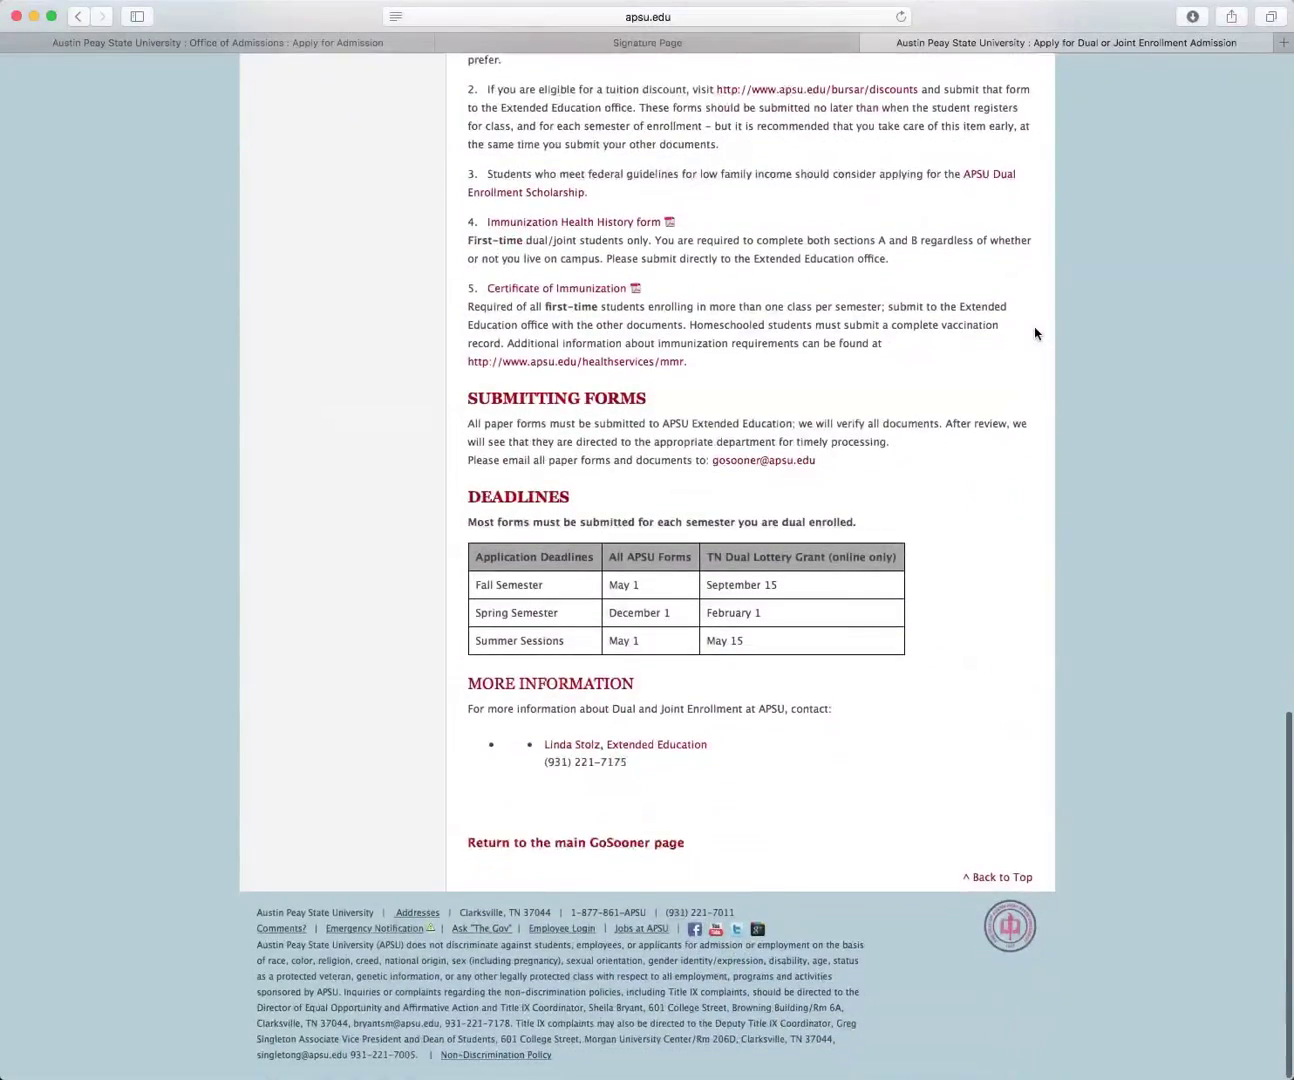